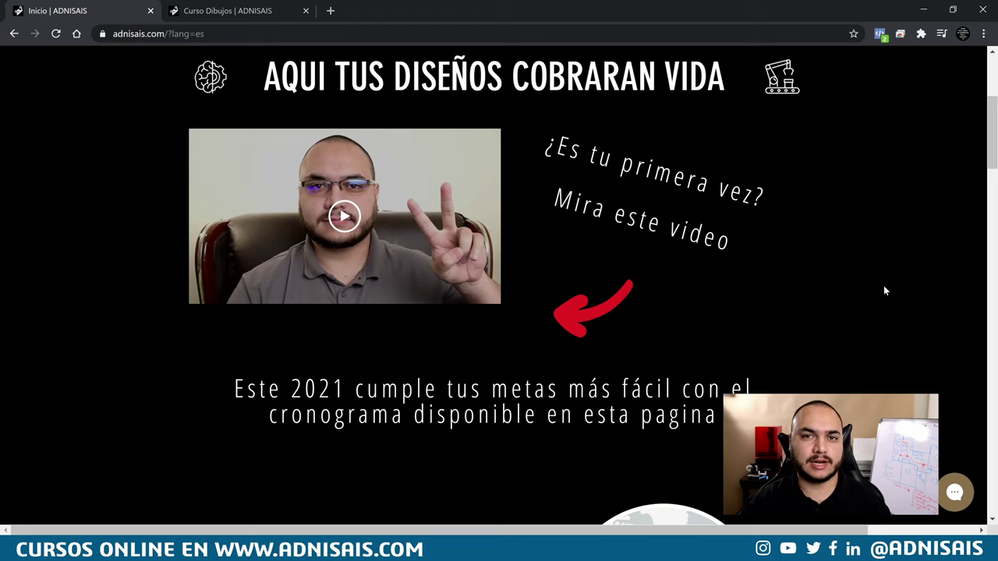
Step: Scroll the ADNISAIS home page, then go to the Curso Dibujos tab and scroll to its lesson thumbnails
scroll(861, 294, "down", 3)
scroll(861, 295, "down", 1)
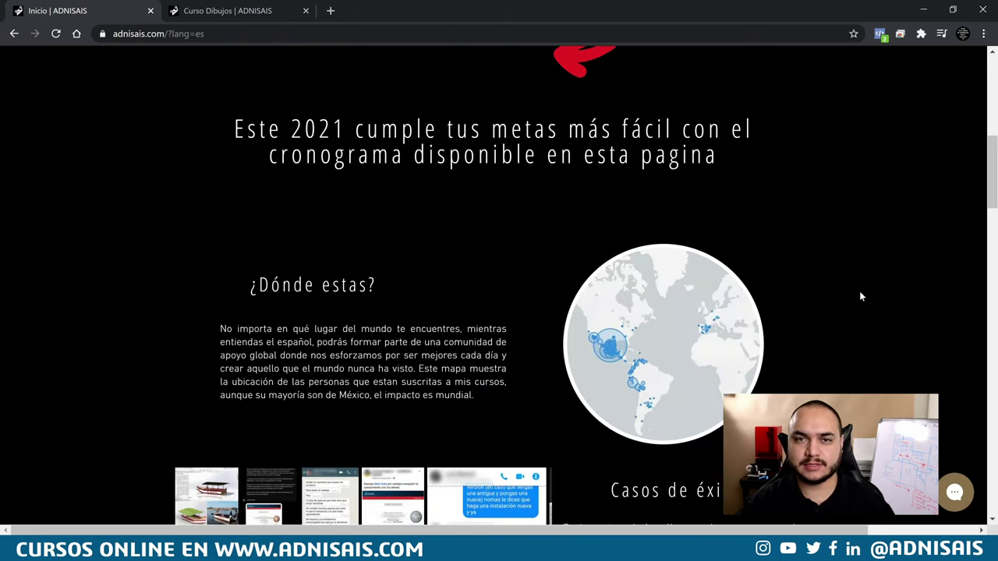
scroll(859, 303, "down", 1)
scroll(855, 300, "down", 1)
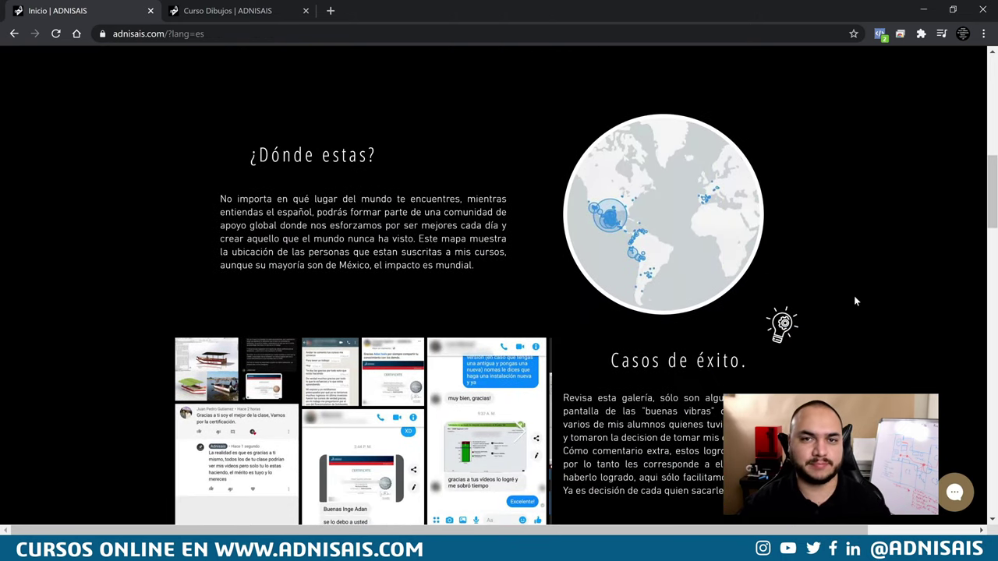
scroll(855, 302, "down", 1)
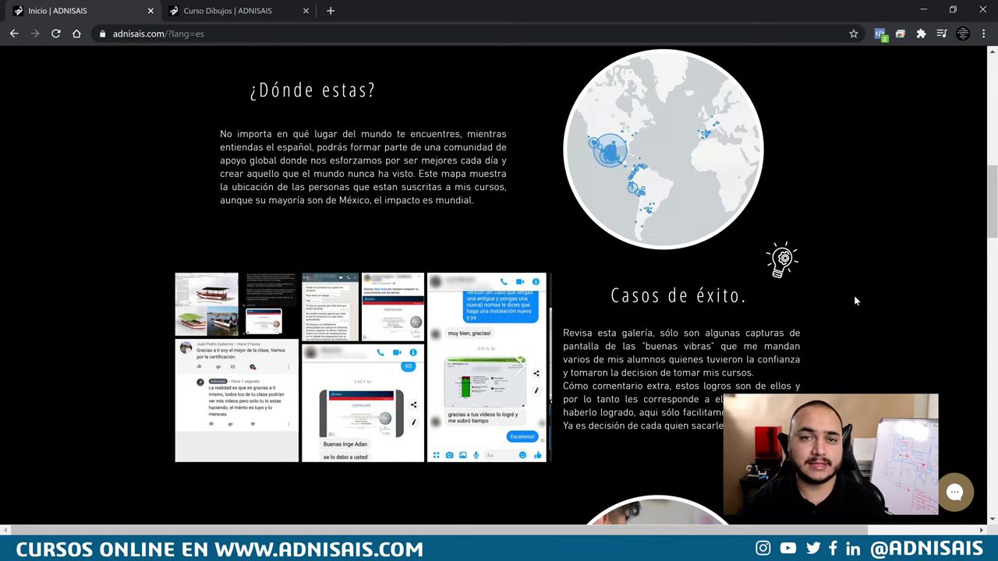
key("ctrl+Tab")
scroll(856, 300, "down", 1)
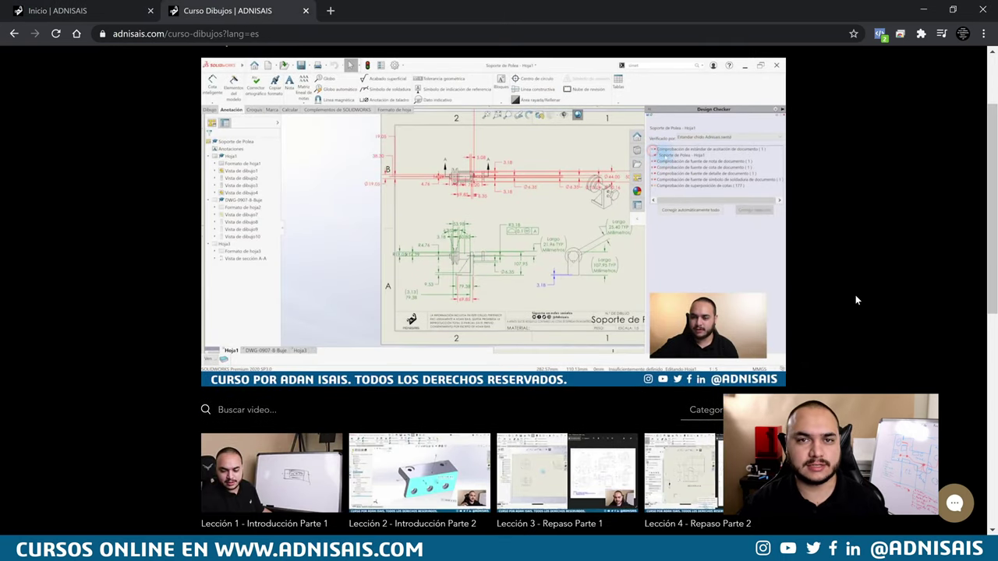
scroll(855, 301, "down", 1)
scroll(855, 301, "down", 1)
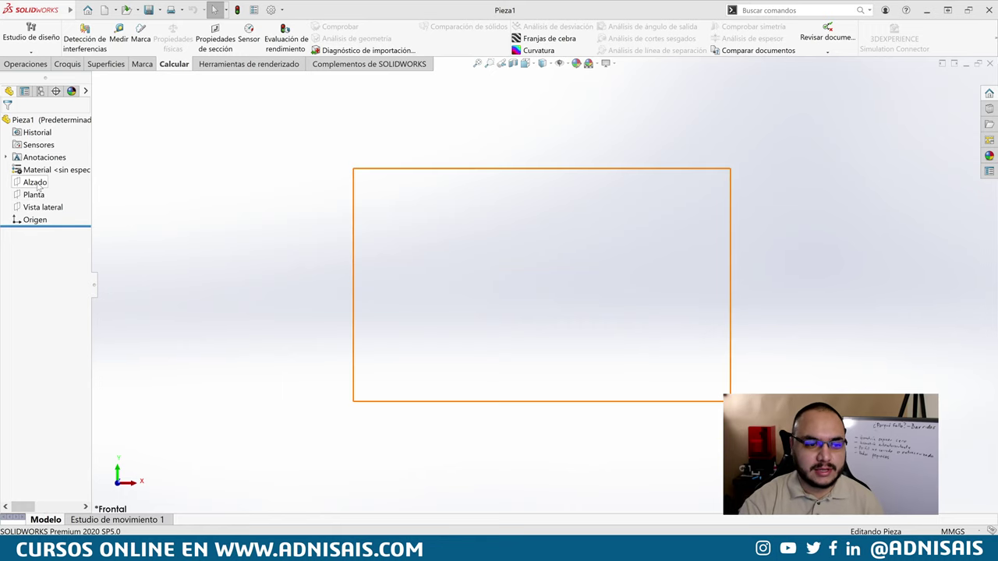
Step: Start a new sketch on the Alzado front plane
left_click(35, 182)
left_click(68, 169)
left_click(87, 10)
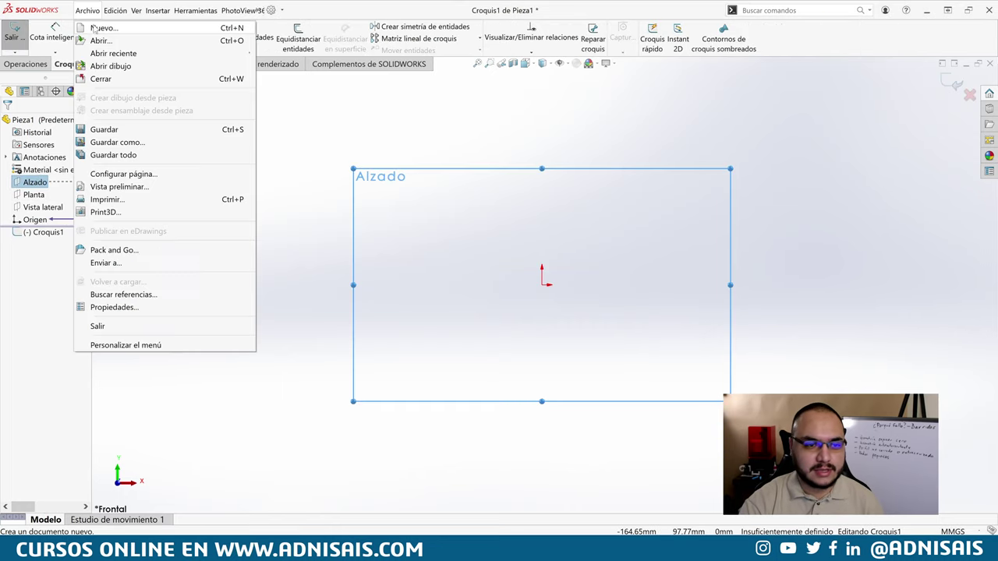
left_click(463, 141)
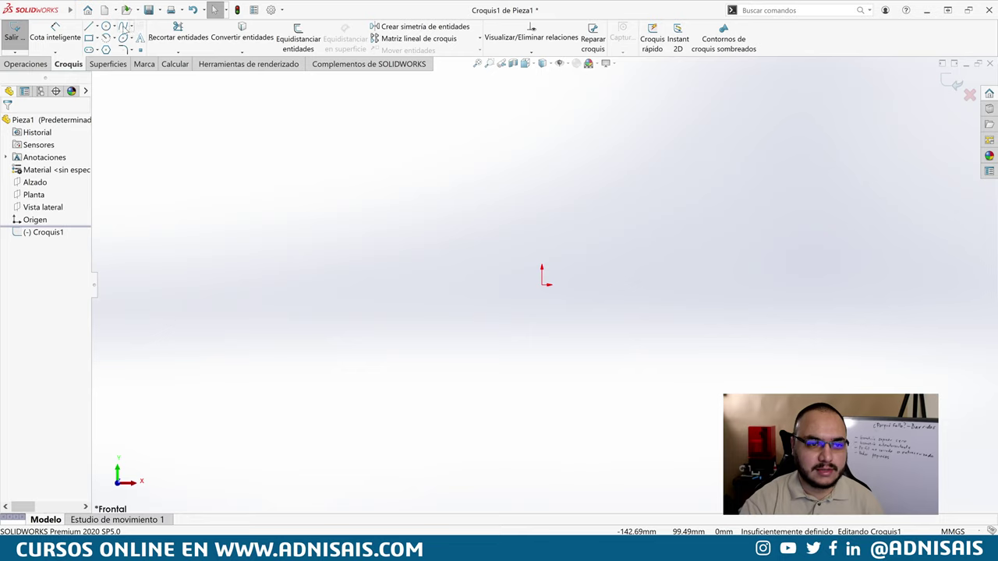
Step: Draw a horizontal line from the origin, two tangent arcs, and an upper horizontal line
left_click(89, 26)
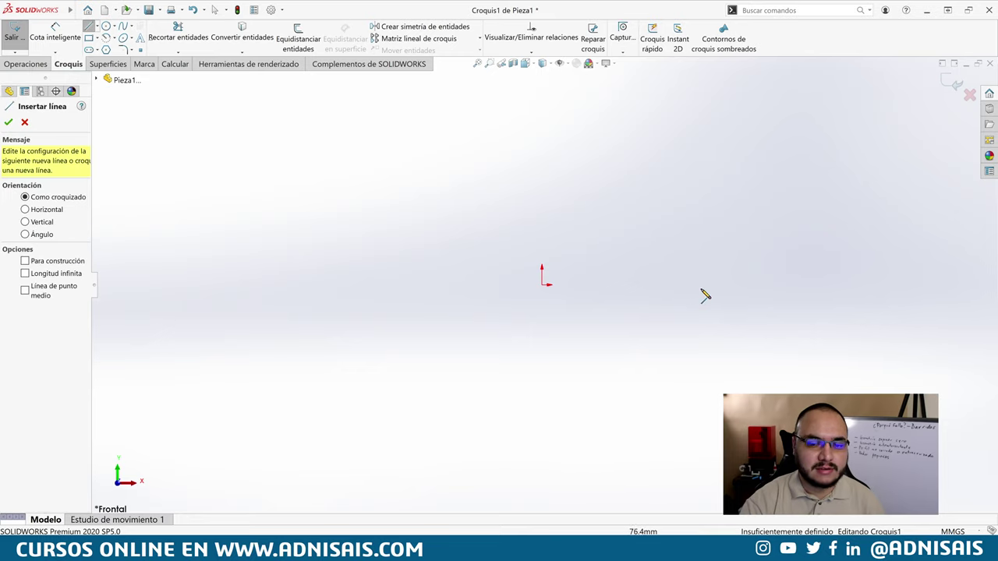
left_click(543, 287)
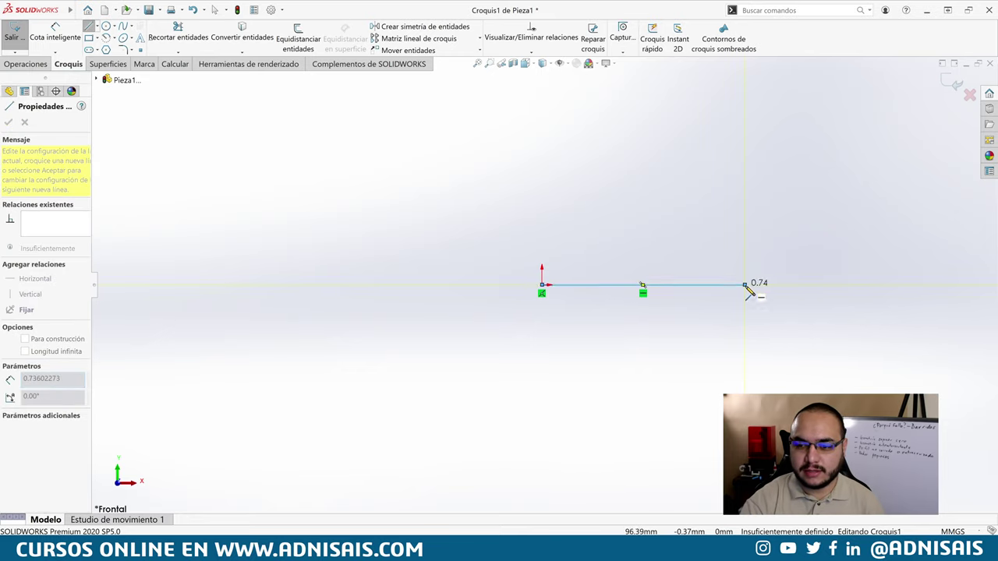
left_click(746, 287)
key("a")
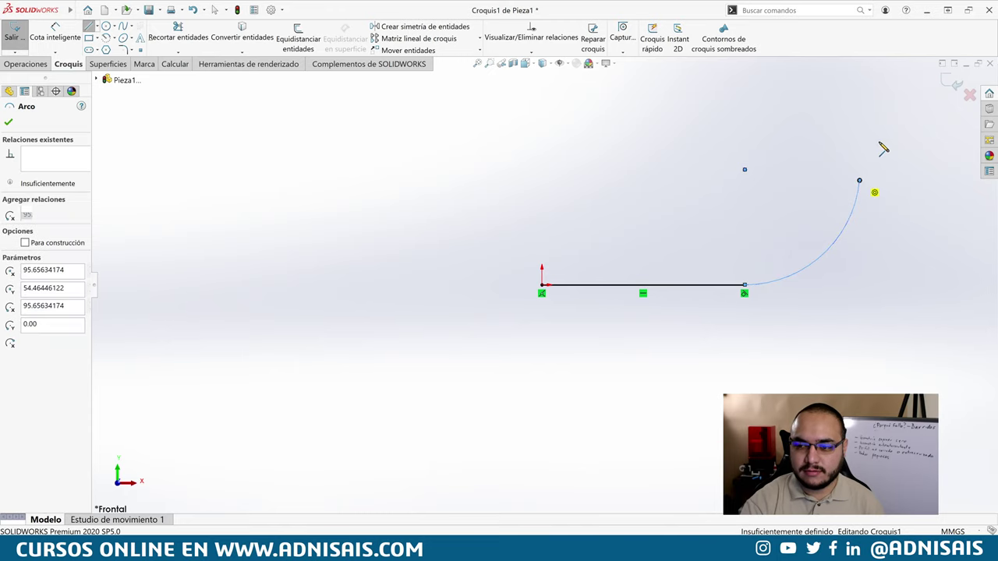
left_click(860, 181)
key("a")
left_click(914, 117)
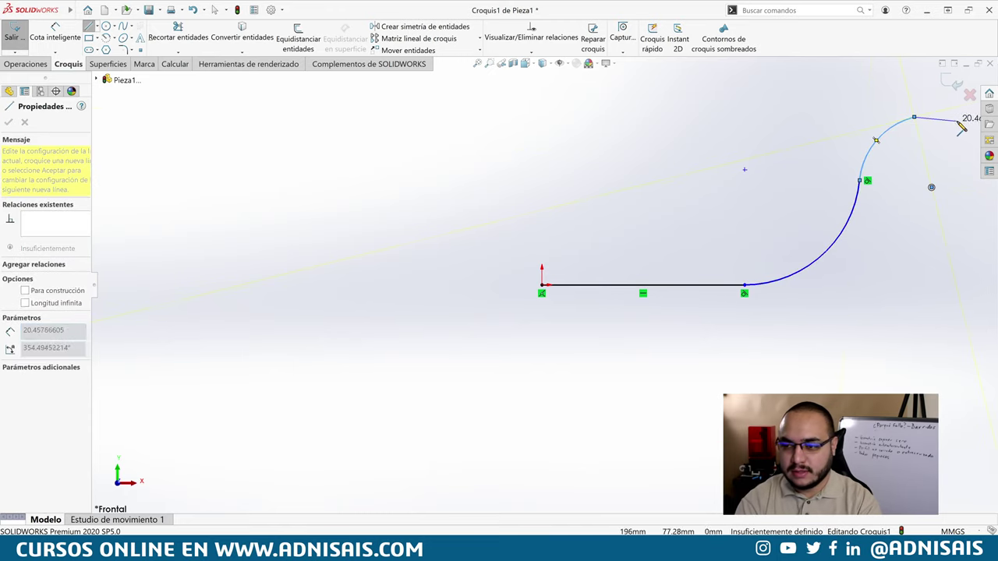
middle_click_drag(961, 126, 911, 145, "ctrl")
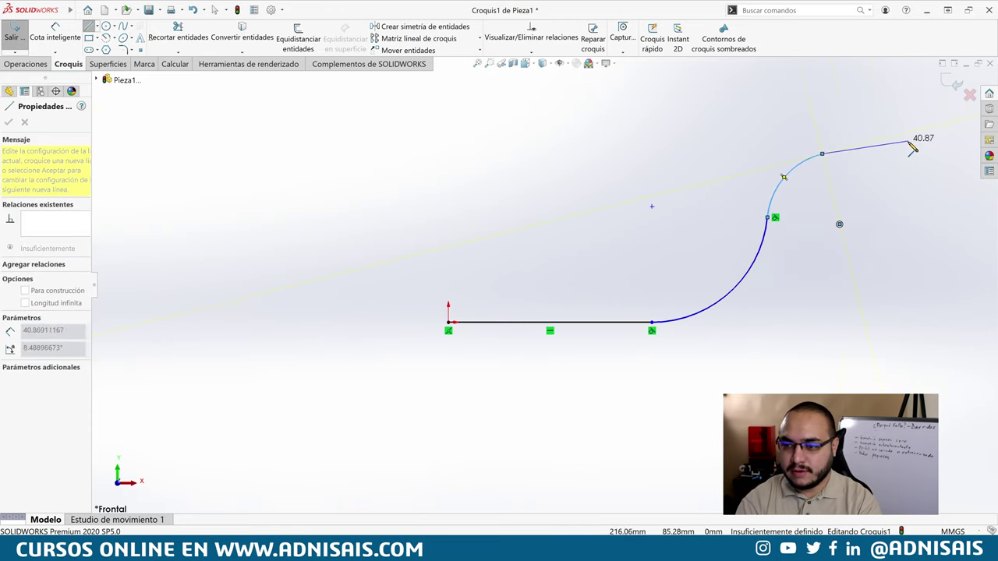
left_click(956, 155)
key("Escape")
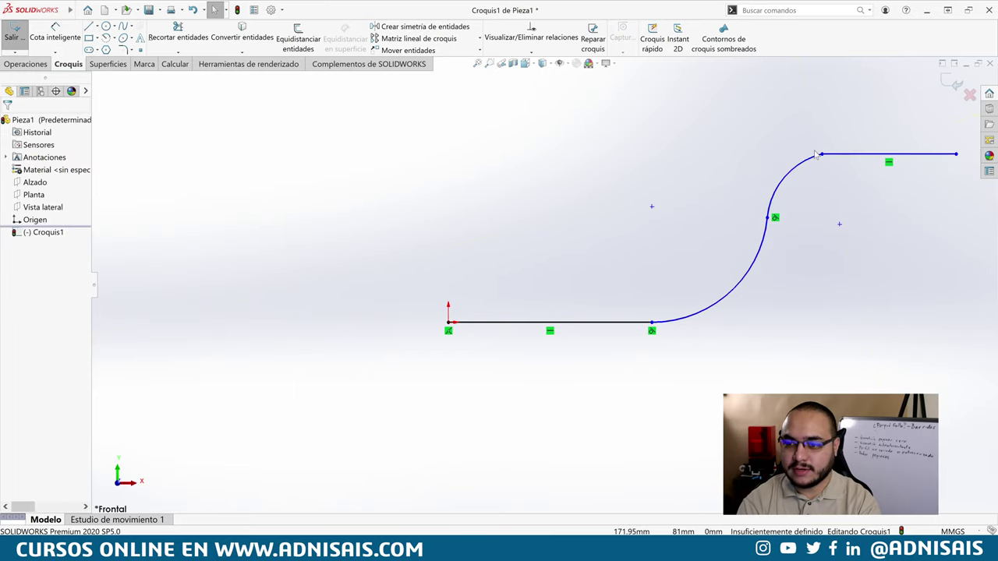
Step: Make the upper arc tangent to its line, and set the two arcs and two lines Equal
left_click(823, 156)
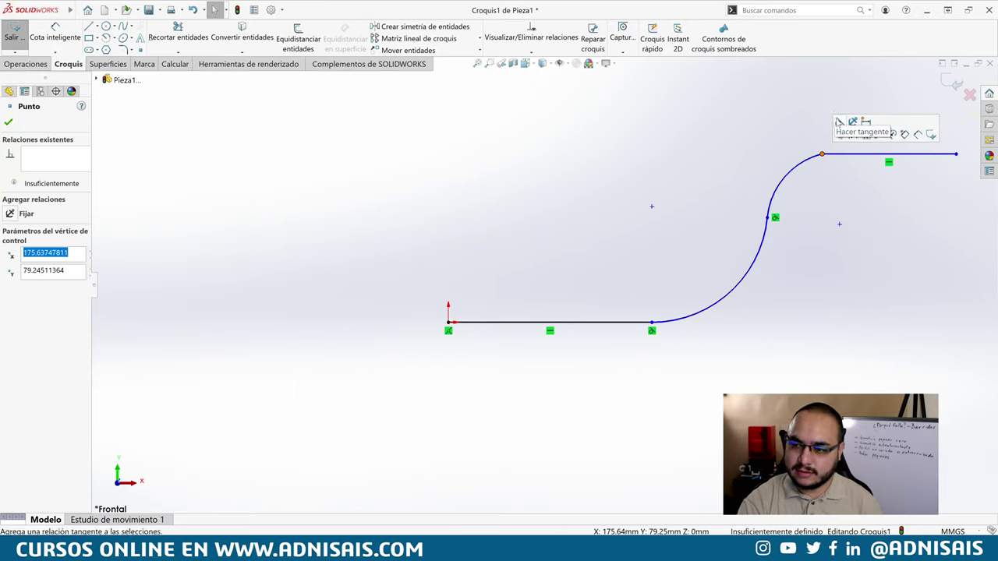
left_click(840, 123)
left_click(773, 231)
scroll(772, 231, "up", 2)
scroll(773, 231, "down", 2)
left_click(561, 327)
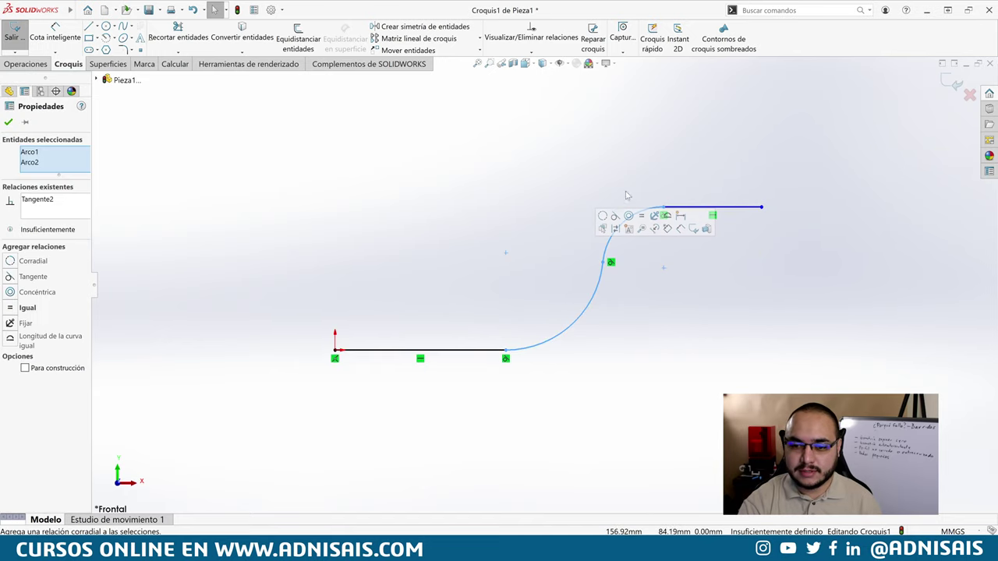
left_click(616, 250, "ctrl")
left_click(641, 217)
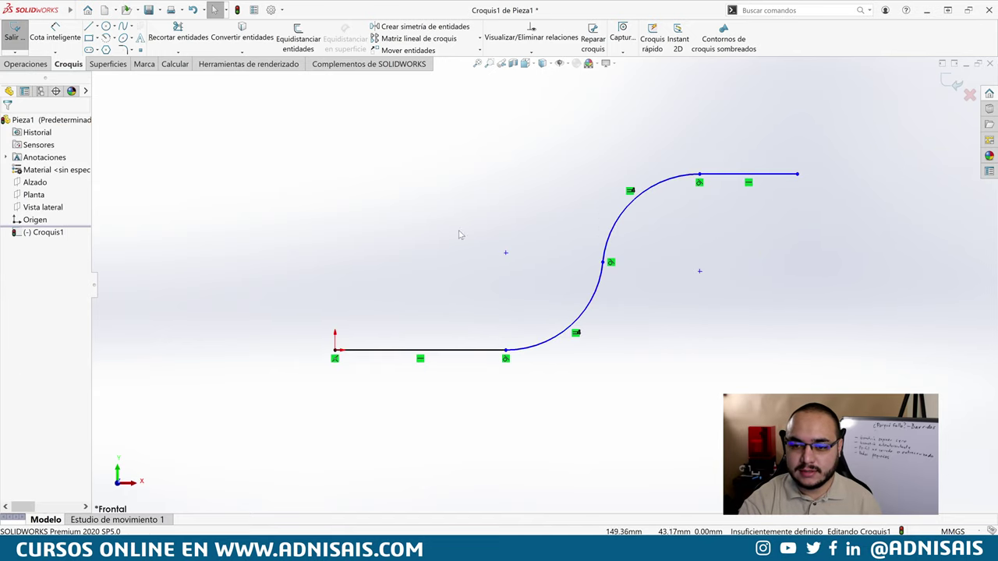
left_click(743, 180)
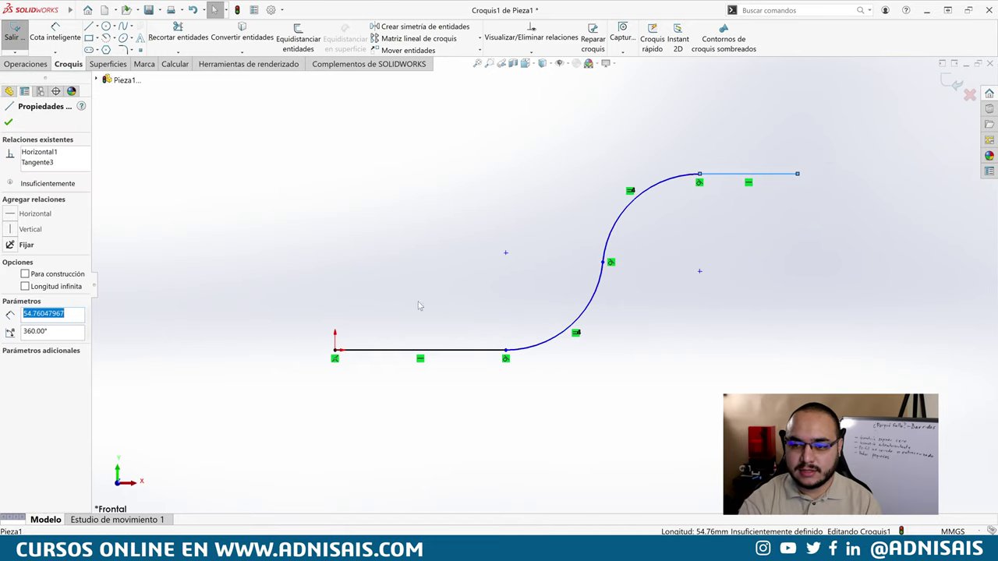
left_click(486, 351, "ctrl")
left_click(581, 322)
Step: Dimension the bottom line to 100 mm and the lower arc radius to 30 mm
right_click_drag(658, 390, 750, 137)
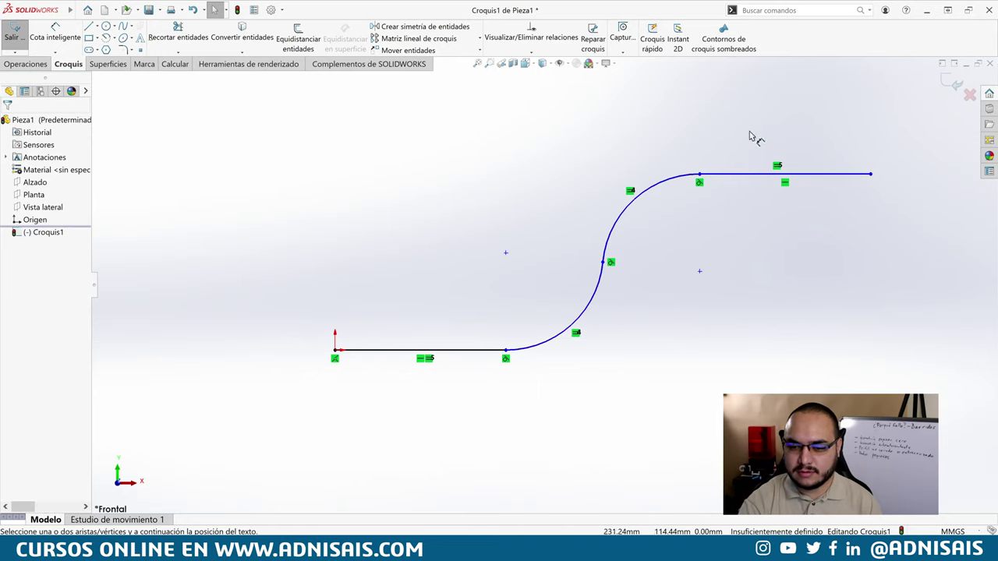
left_click(484, 351)
left_click(478, 376)
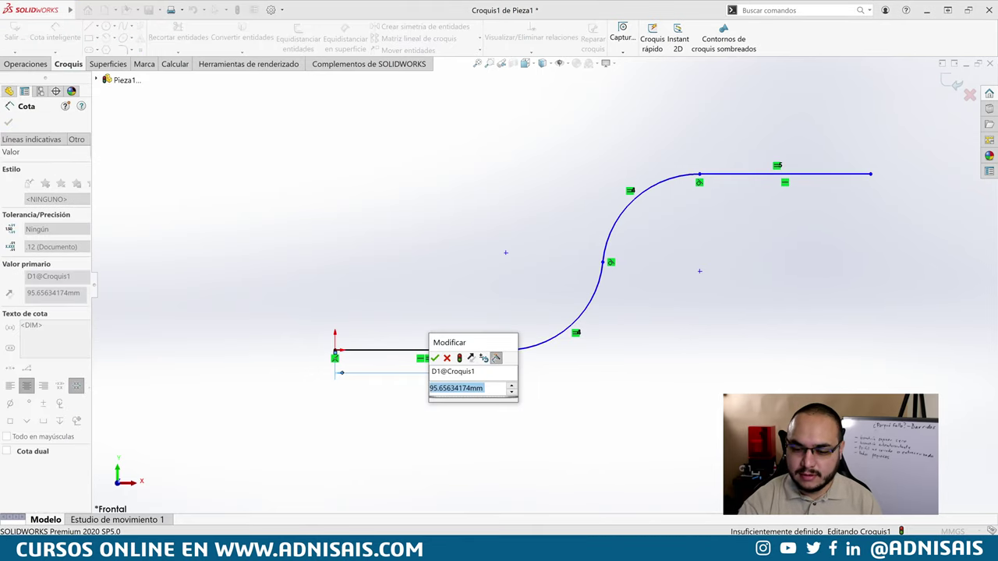
type("100")
key("Return")
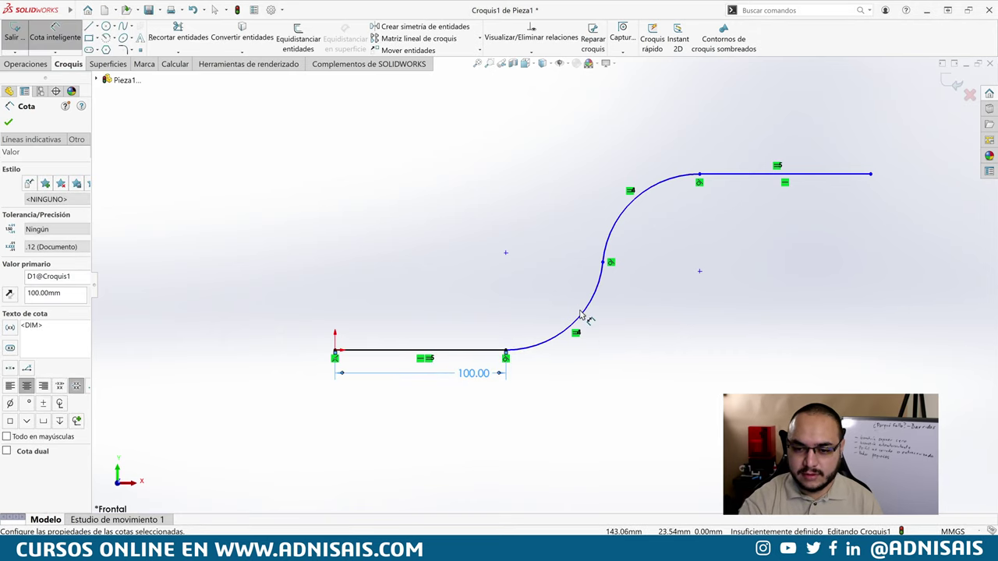
left_click(586, 318)
left_click(616, 349)
type("30")
key("Return")
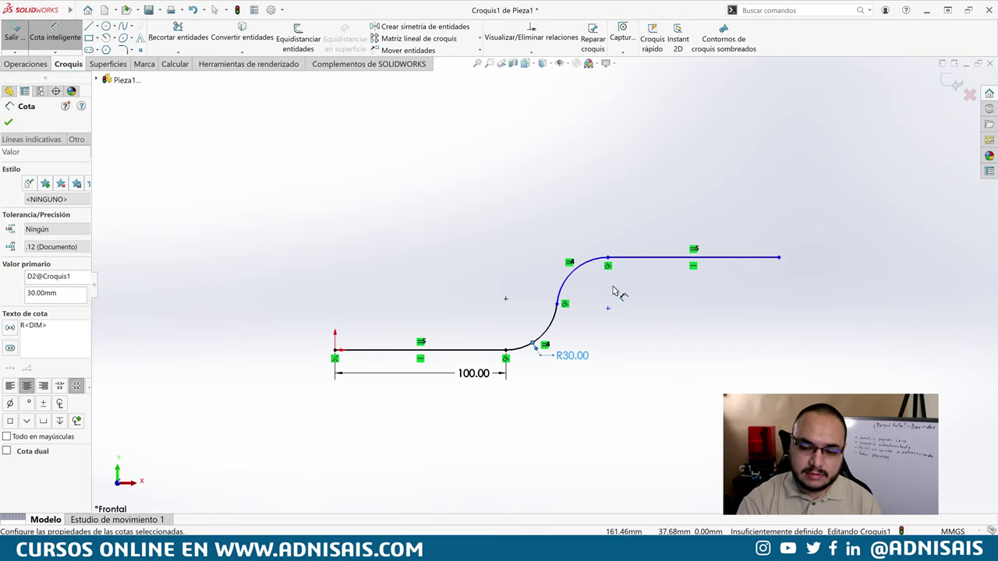
key("Escape")
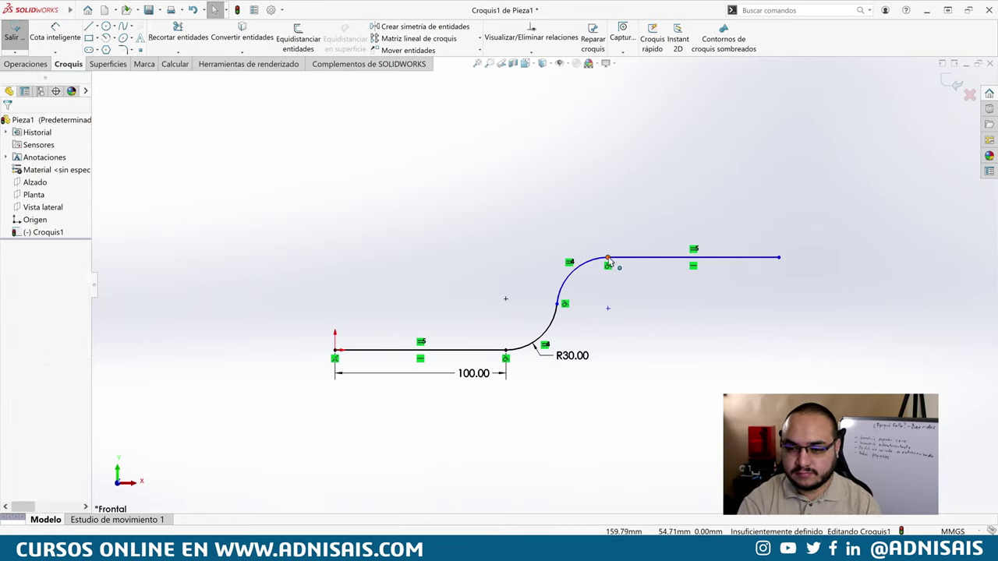
Step: Dimension the vertical offset between the upper and bottom lines as 65 mm
left_click_drag(609, 258, 608, 241)
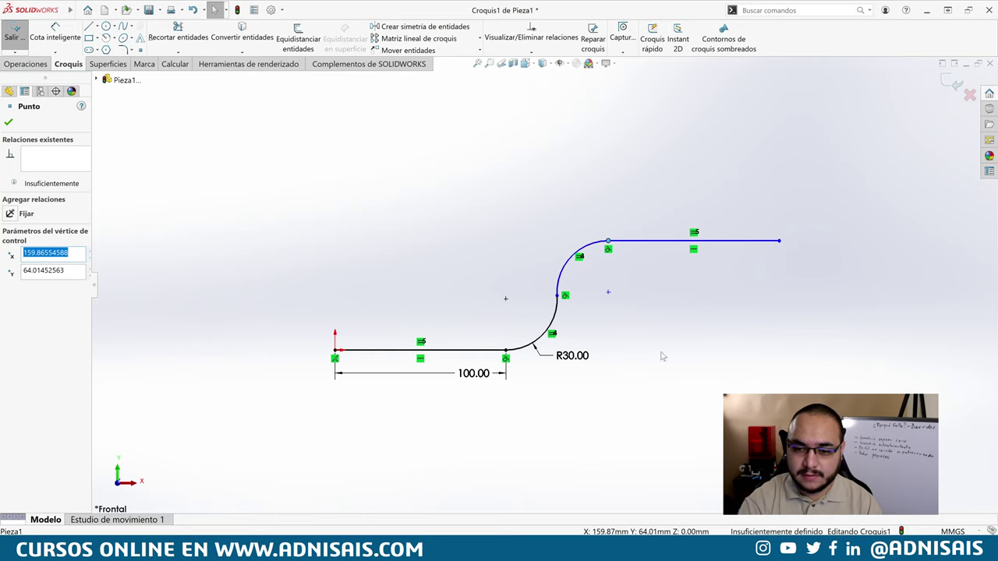
key("d")
left_click(630, 244)
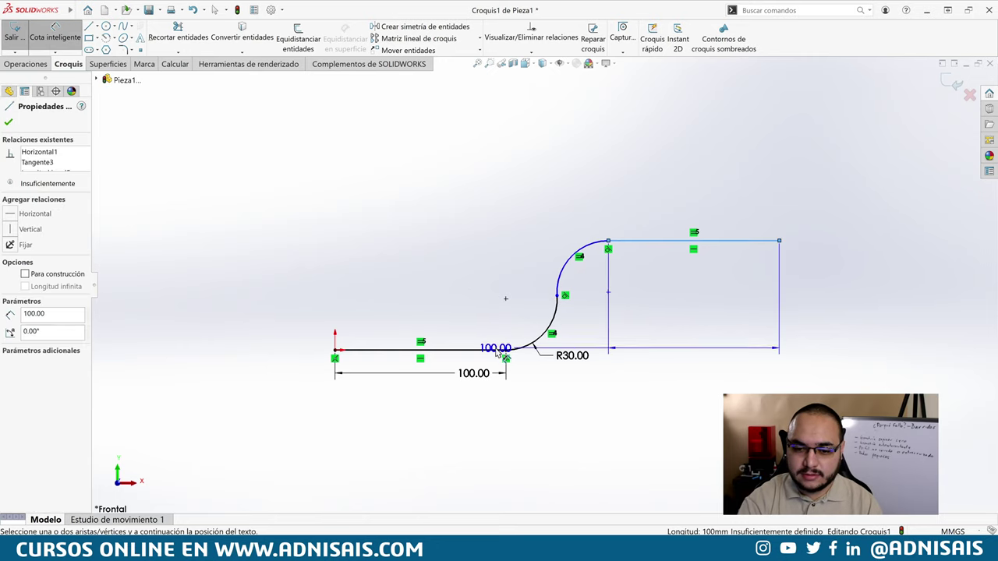
left_click(499, 350)
left_click(686, 324)
type("65")
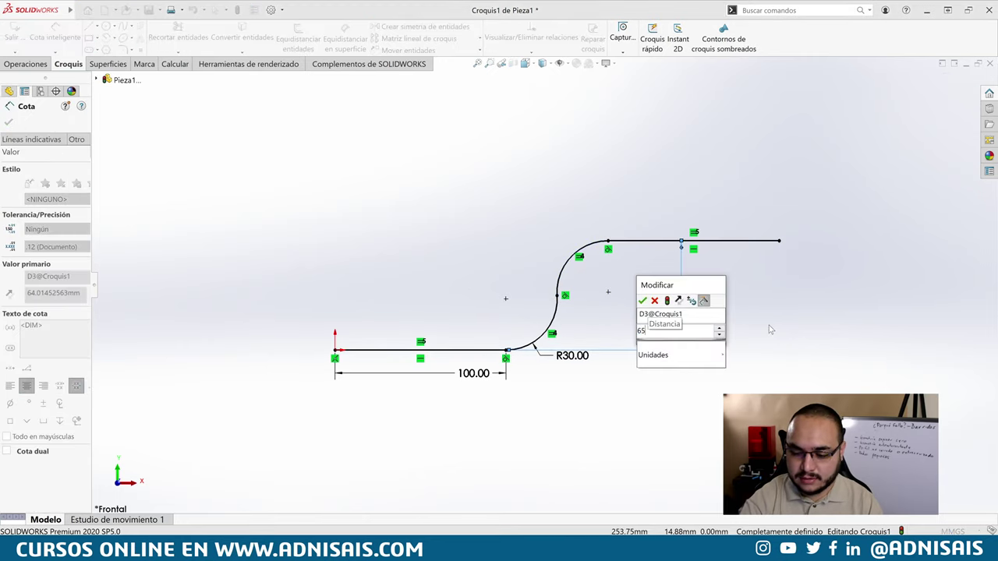
key("Return")
key("Escape")
key("Escape")
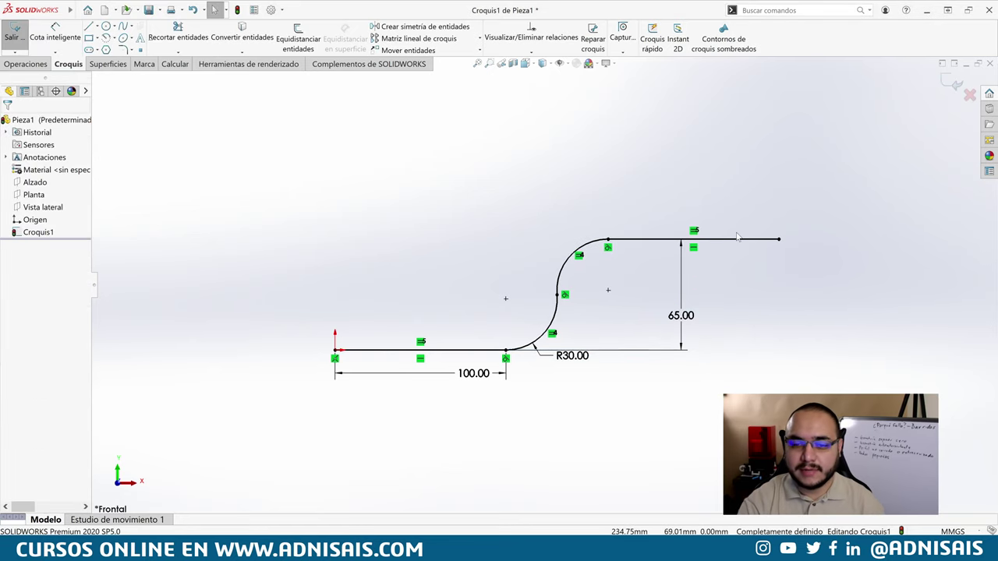
Step: Close the path sketch and start a new sketch on the Vista lateral plane
left_click(958, 85)
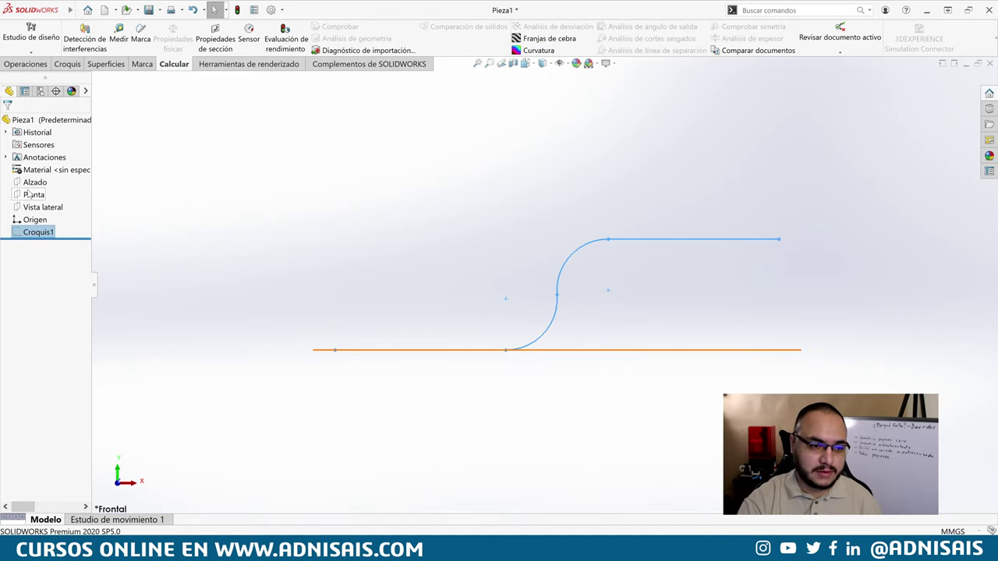
left_click(30, 206)
left_click(64, 194)
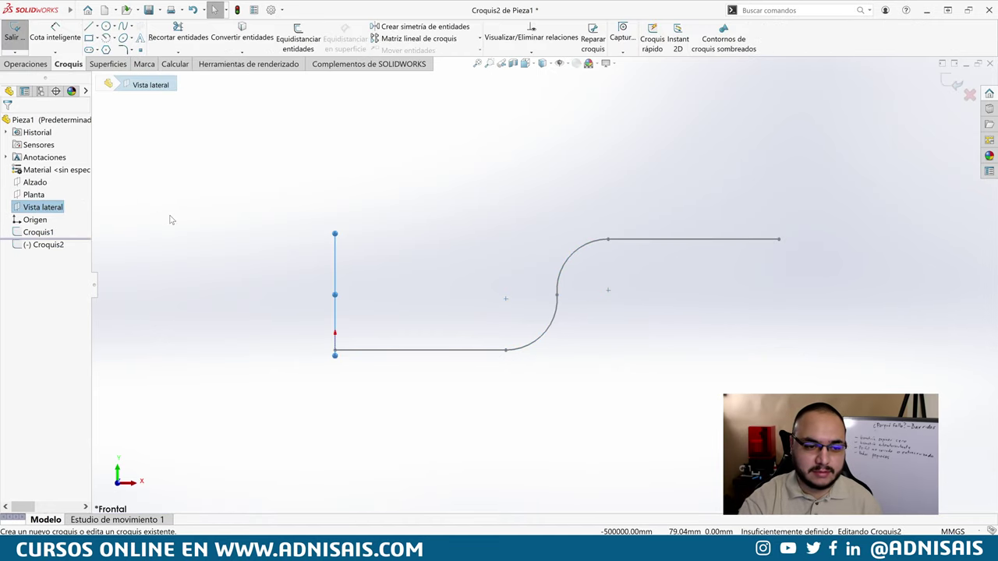
key("ctrl+8")
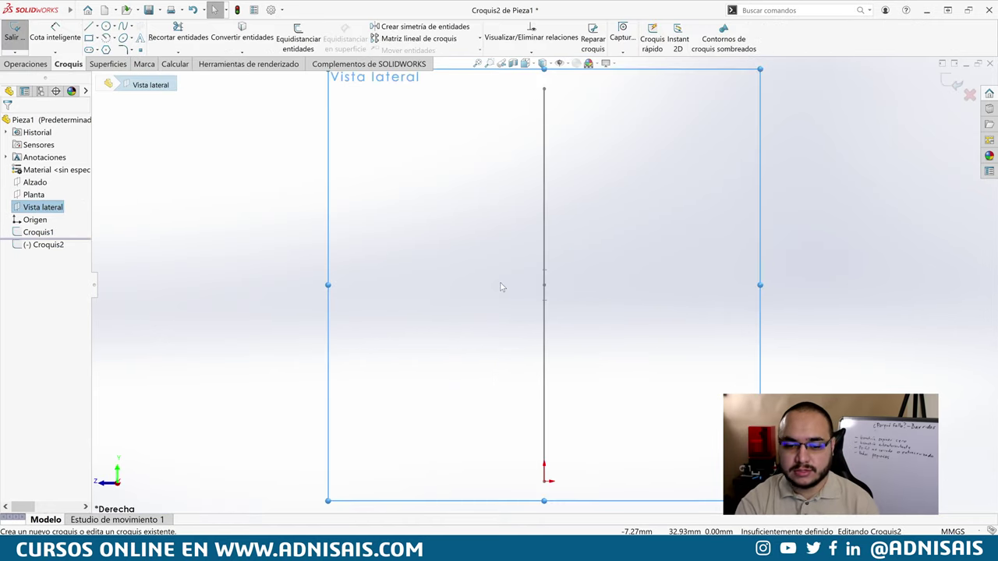
mouse_move(299, 233)
middle_mouse_down()
mouse_move(673, 318)
mouse_move(760, 311)
middle_mouse_up()
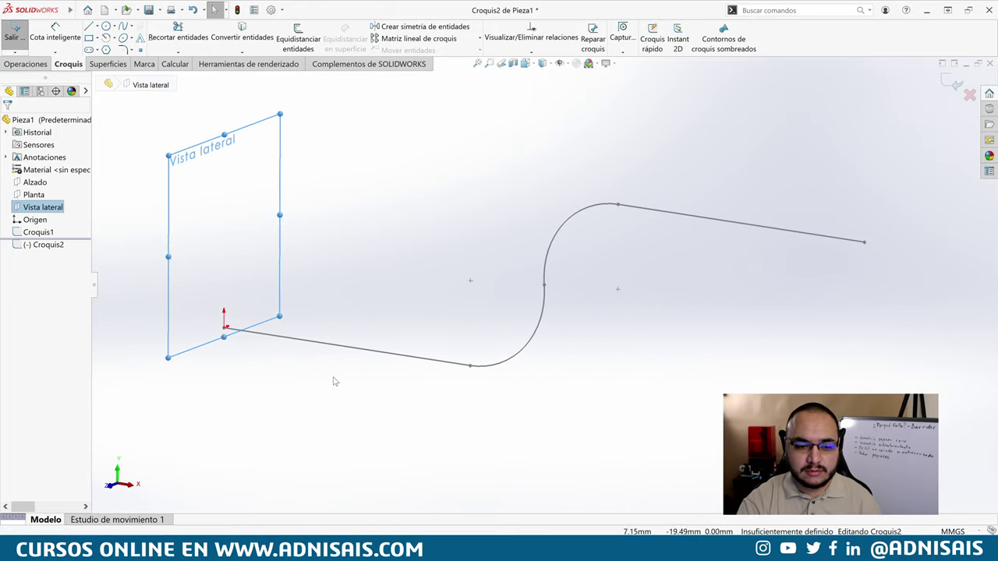
right_click_drag(334, 379, 239, 334)
scroll(288, 325, "down", 3)
Step: Draw two circles at the path start, making them Equal and their centres vertically aligned
left_click(272, 319)
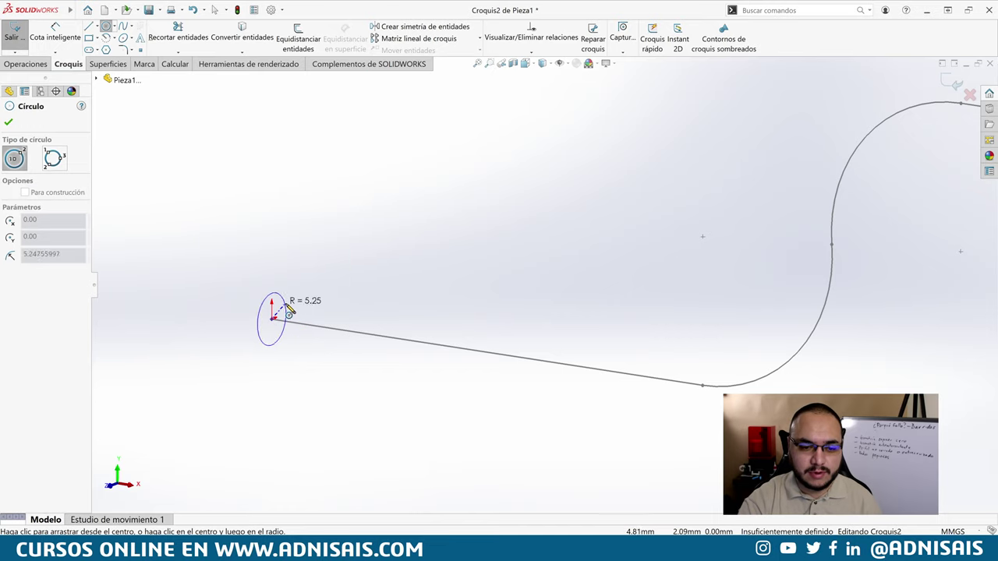
left_click(293, 304)
left_click(324, 245)
left_click(353, 254)
key("Escape")
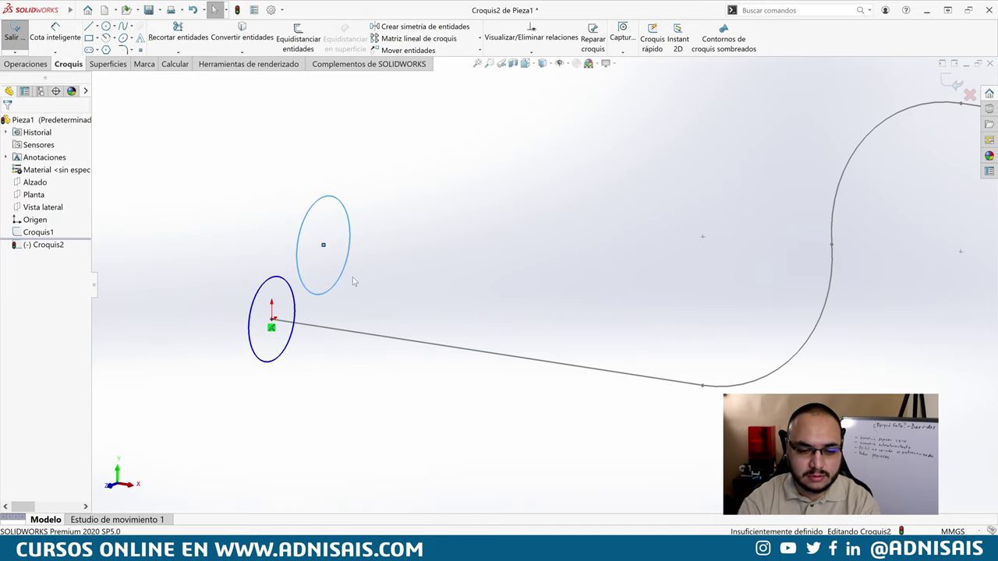
left_click_drag(251, 307, 346, 279)
left_click(371, 251)
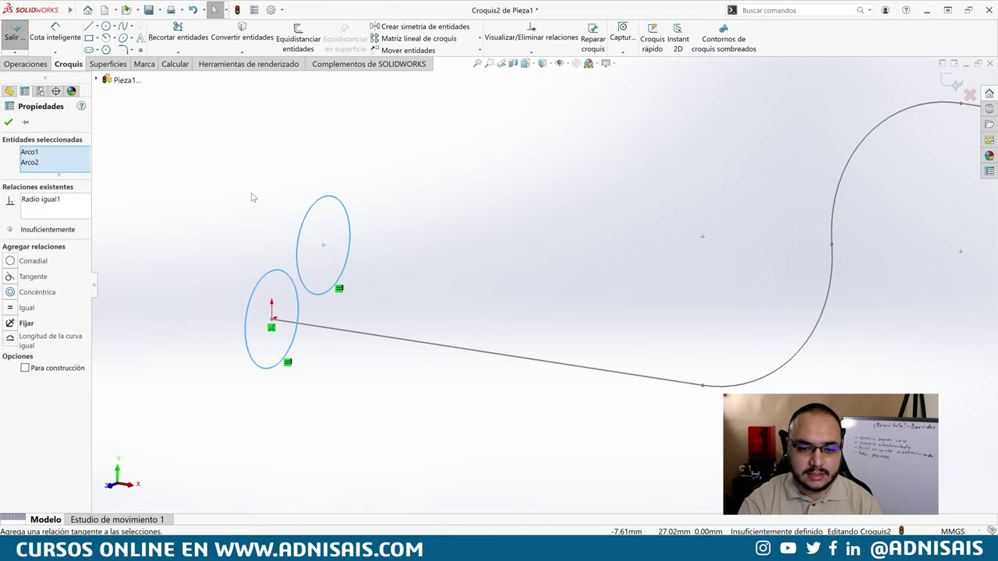
left_click(331, 249)
left_click(323, 247)
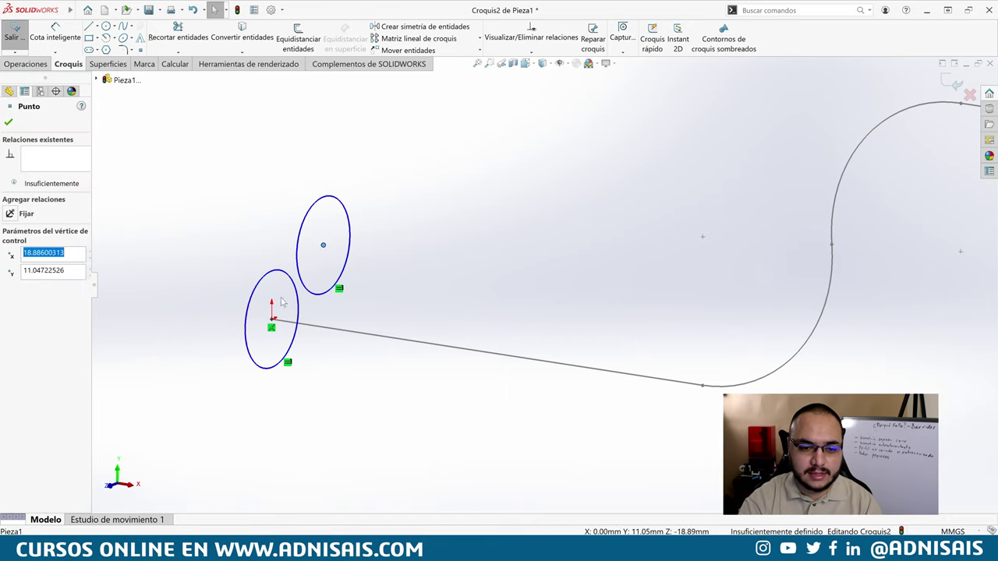
left_click(272, 321, "ctrl")
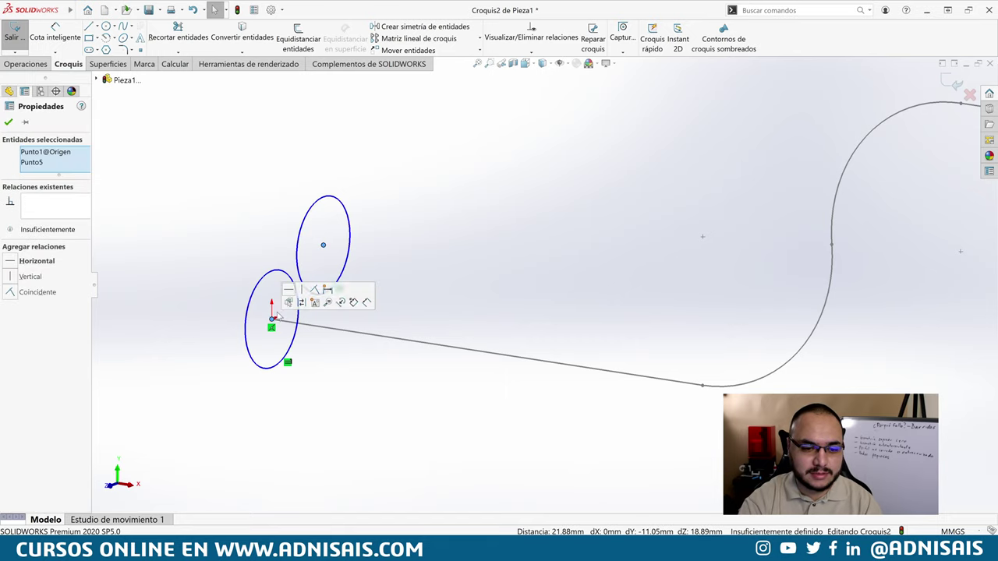
left_click(316, 297)
Step: Dimension the distance between the circle centres as 20 mm
right_click_drag(321, 380, 276, 260)
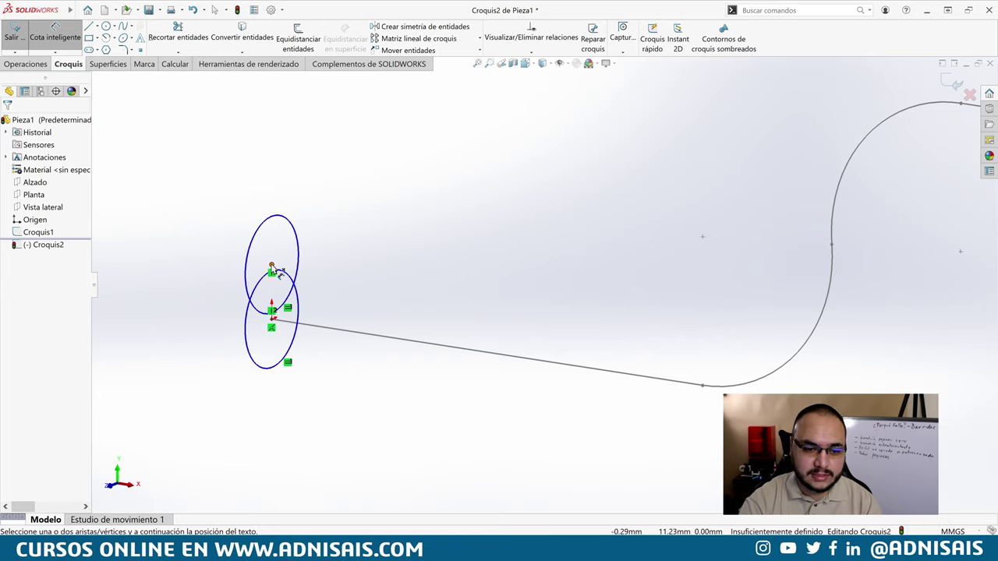
left_click(273, 267)
left_click(272, 318)
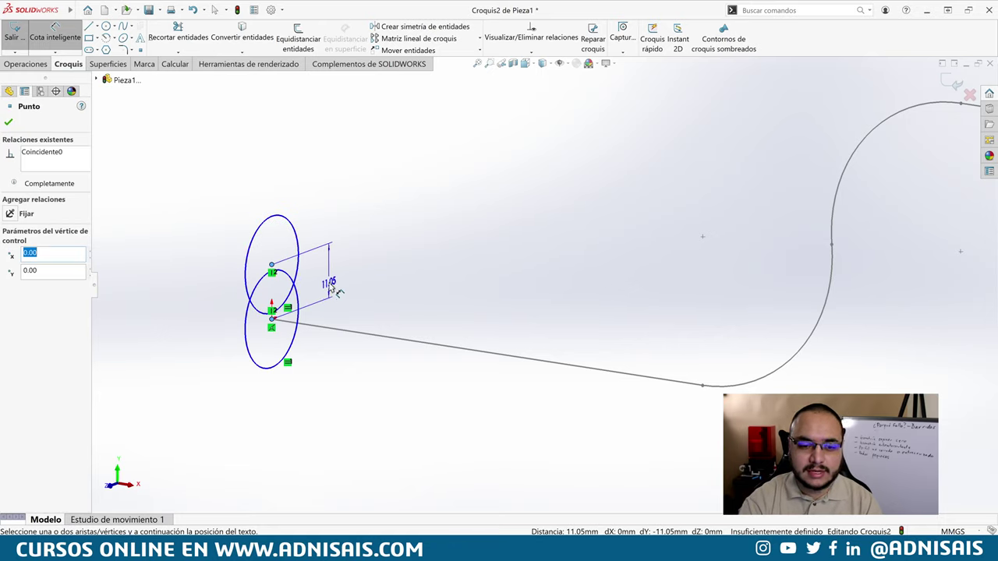
left_click(334, 290)
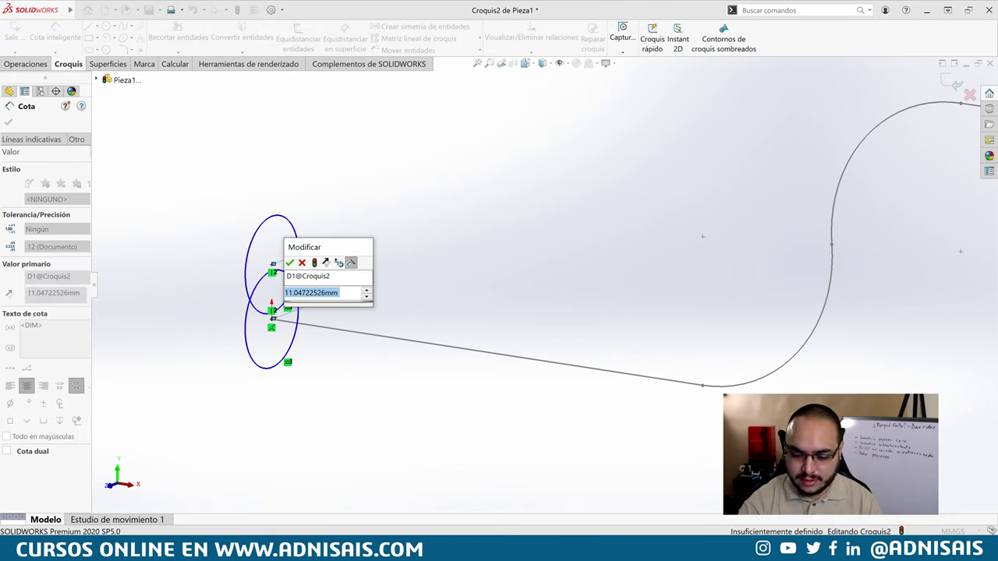
type("20")
key("Return")
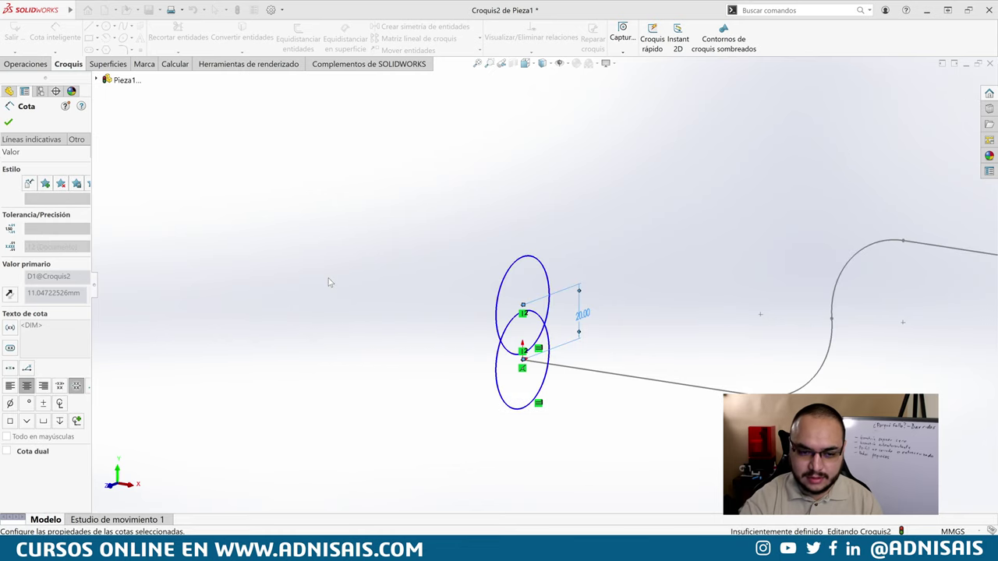
scroll(525, 383, "down", 2)
scroll(449, 409, "down", 1)
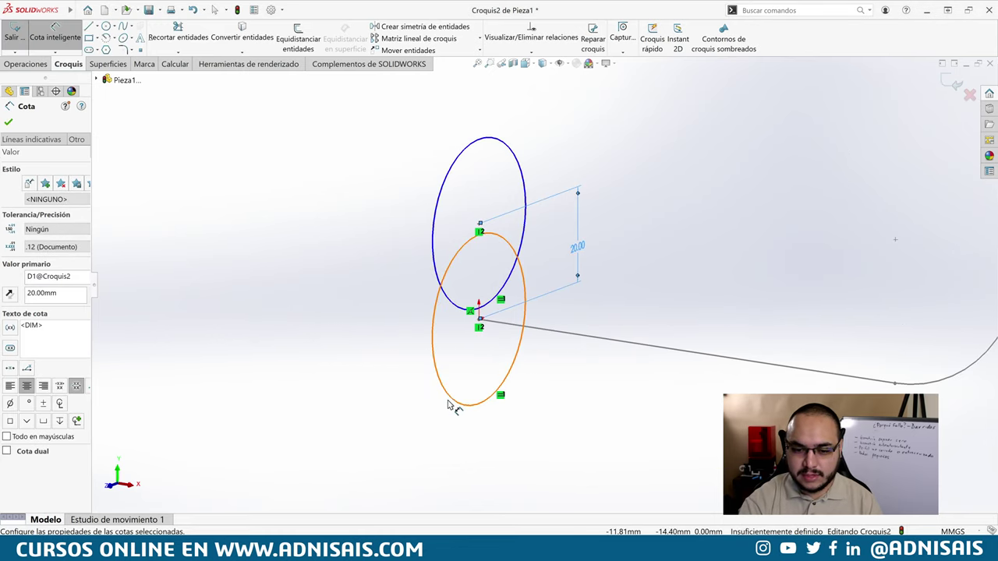
Step: Set the circle diameter to 20 mm, correcting an initial 10 mm entry
left_click(450, 406)
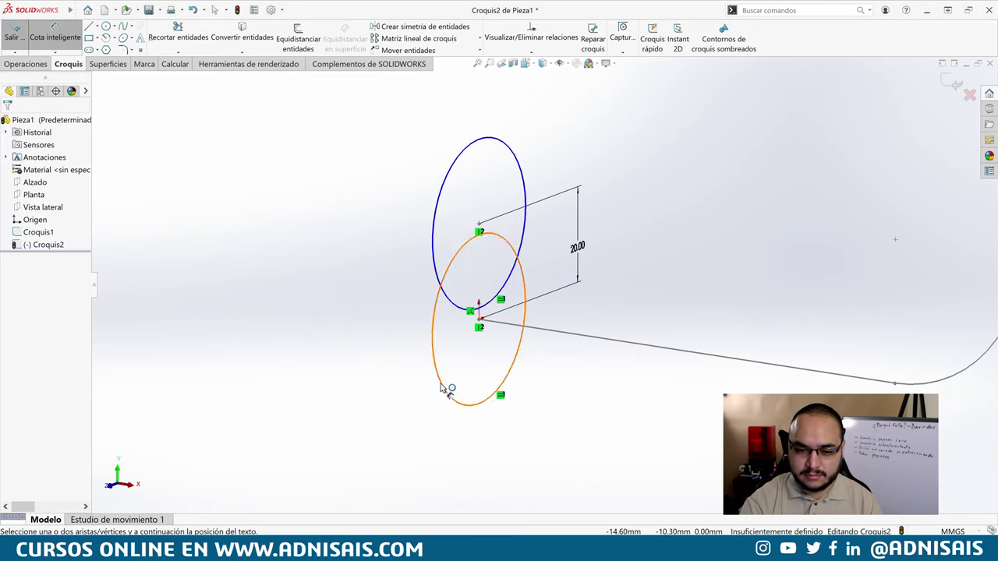
left_click(446, 390)
left_click(422, 401)
type("10")
key("Return")
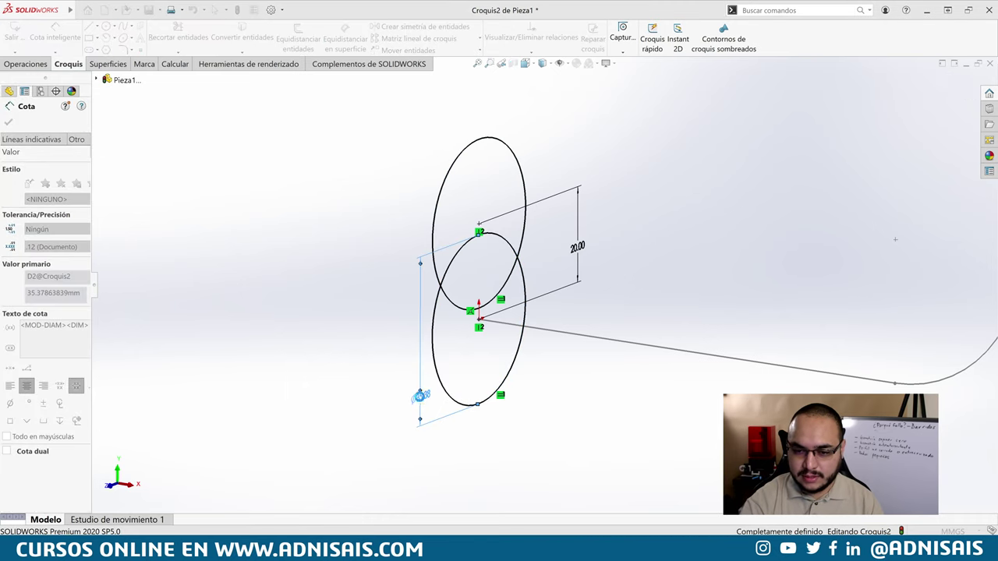
left_click(427, 352)
left_click(426, 358)
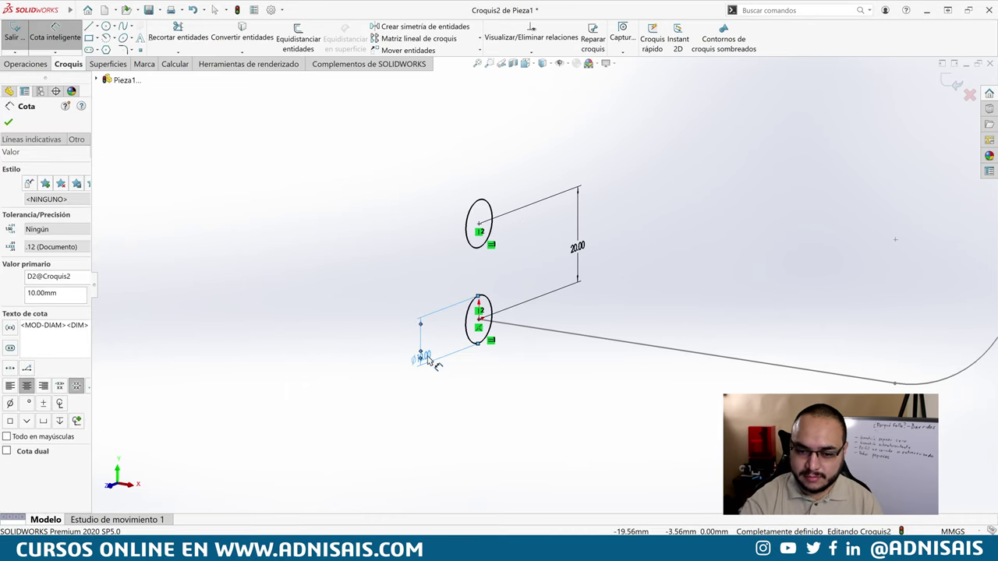
double_click(427, 359)
type("20")
key("Return")
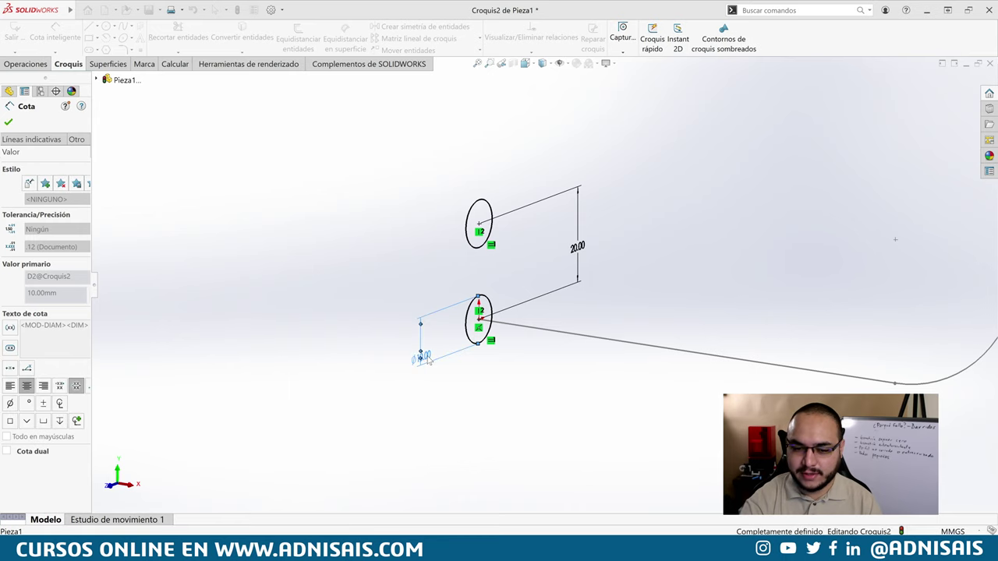
left_click(601, 397)
key("Escape")
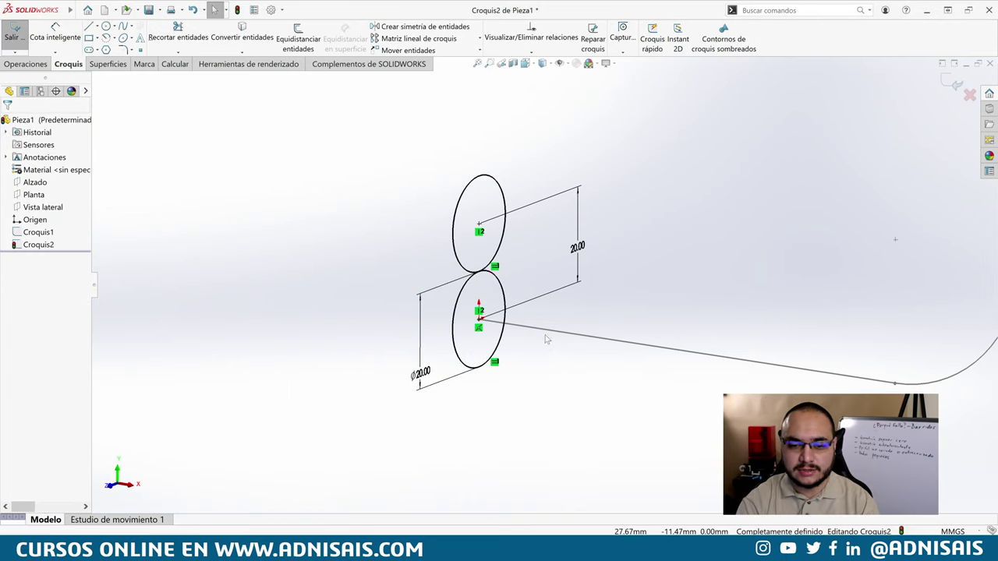
middle_click_drag(586, 263, 601, 257)
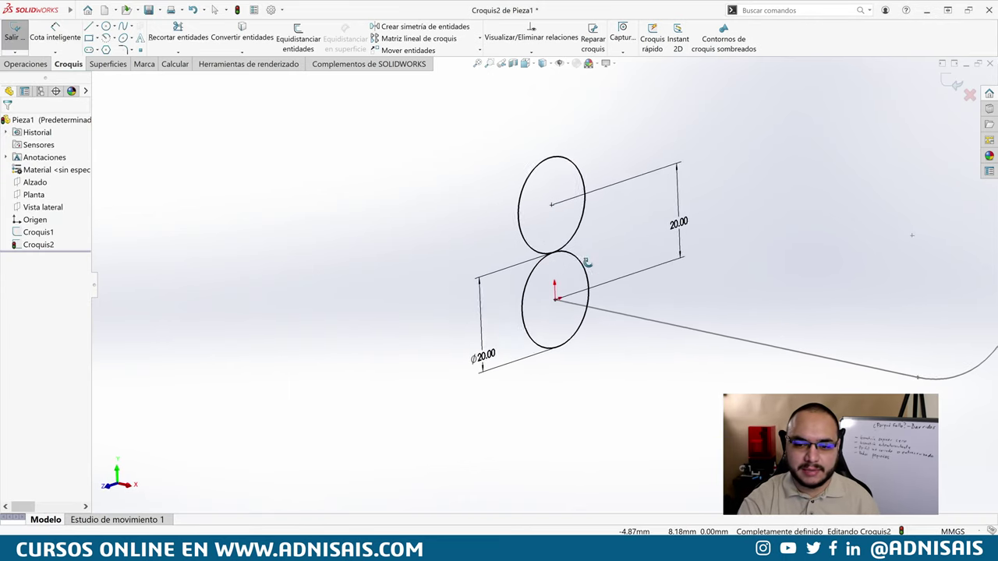
left_click(25, 66)
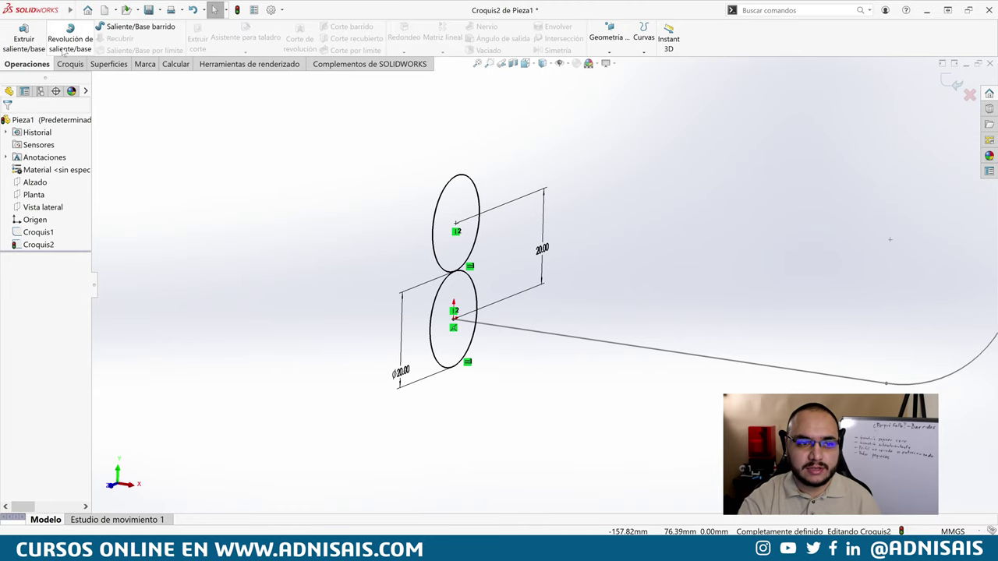
Step: Try a sweep with the circles as profile, then cancel after the self-intersection warning
left_click(108, 31)
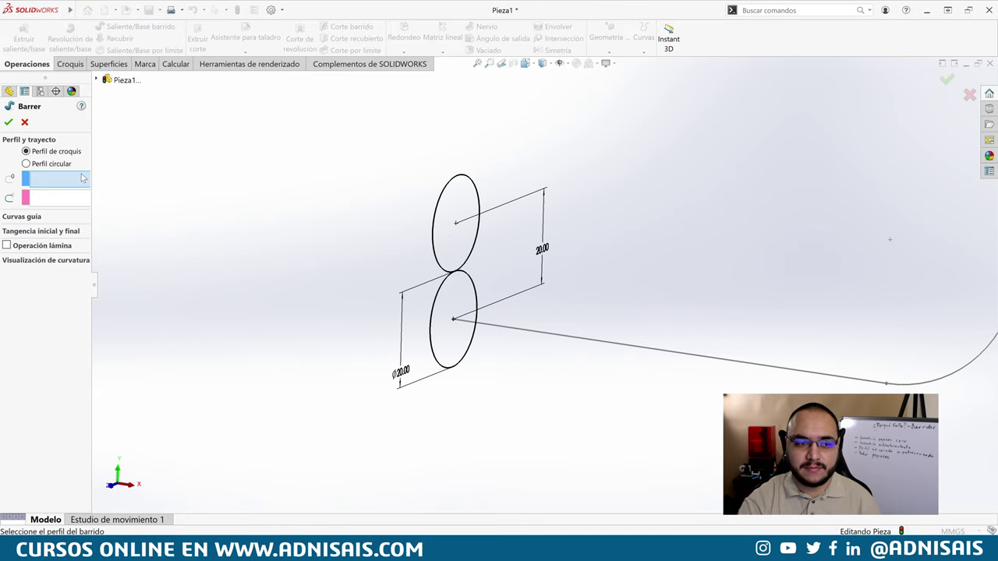
left_click(461, 273)
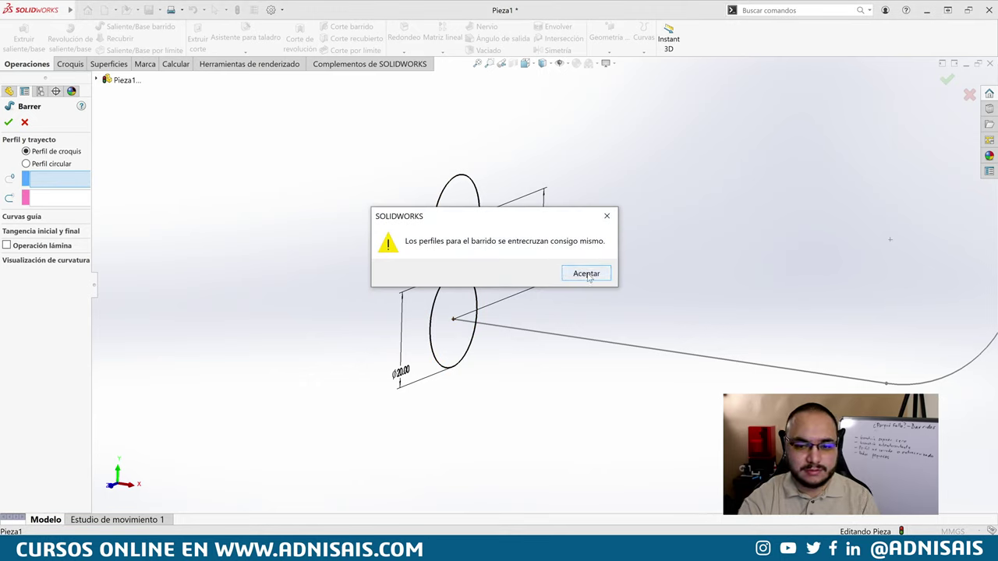
left_click(586, 273)
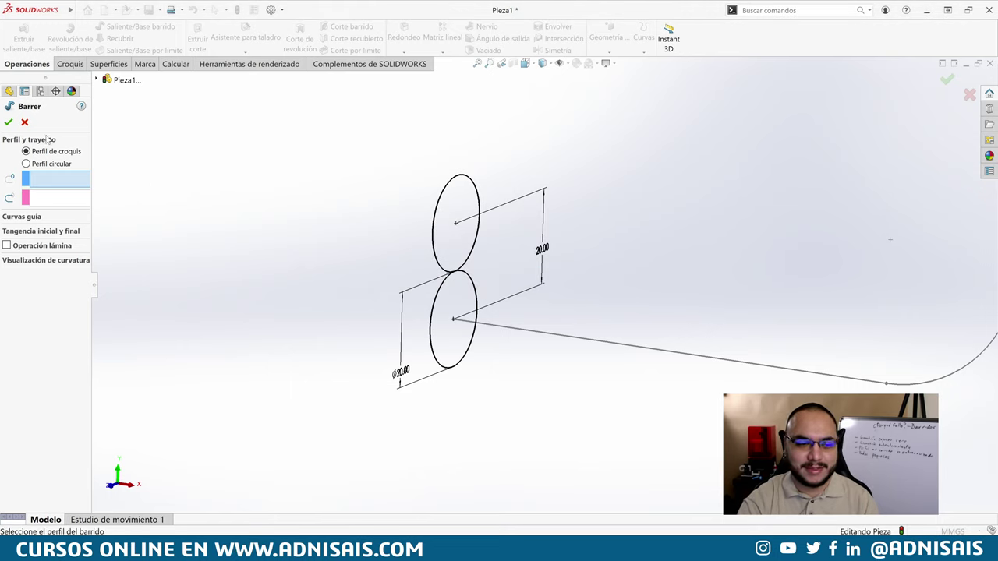
left_click(25, 123)
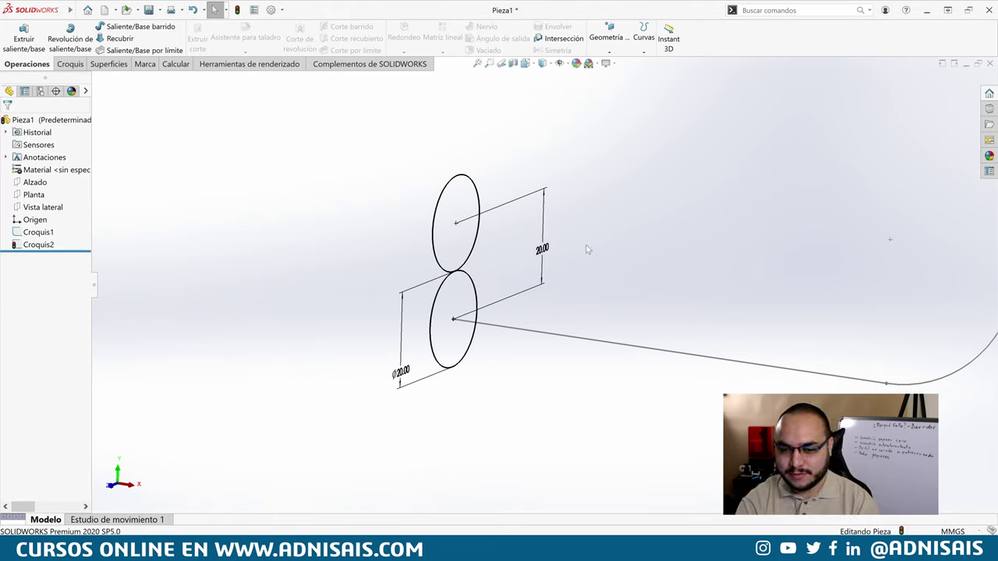
scroll(588, 249, "up", 3)
Step: In Croquis2, delete the 20 mm spacing dimension and make the two circles tangent
left_click(19, 245)
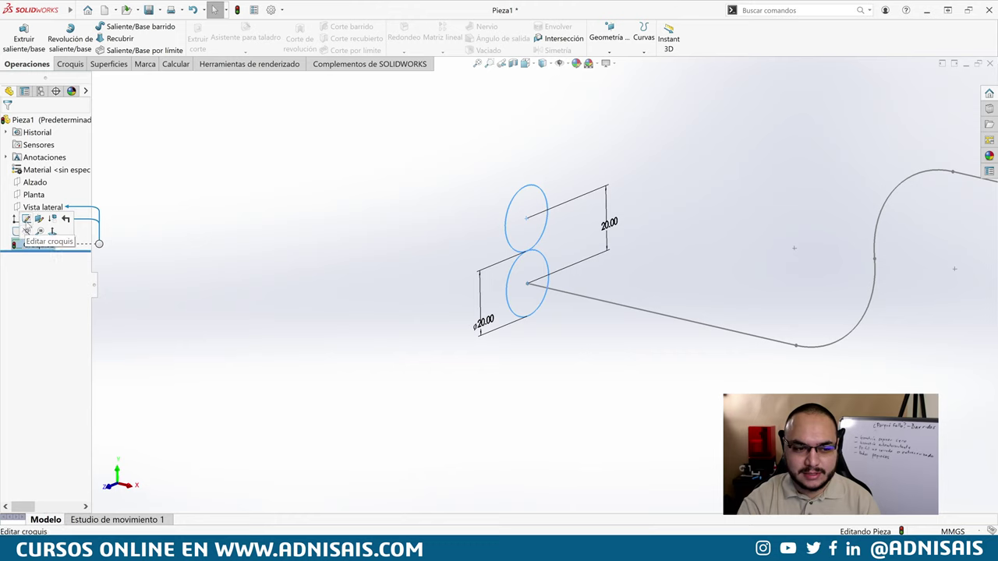
left_click(22, 217)
left_click(599, 228)
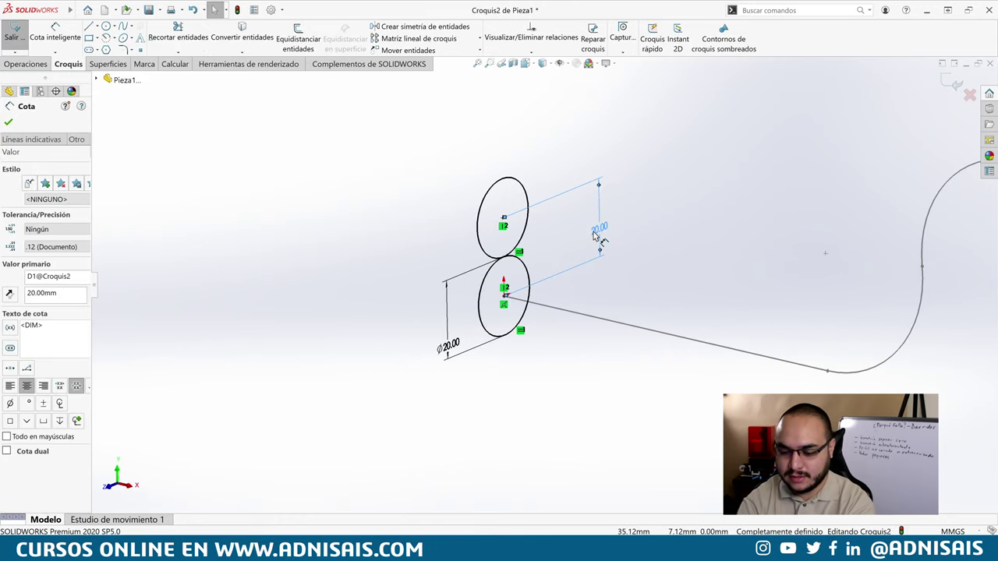
key("Delete")
left_click(529, 296)
left_click(528, 220, "ctrl")
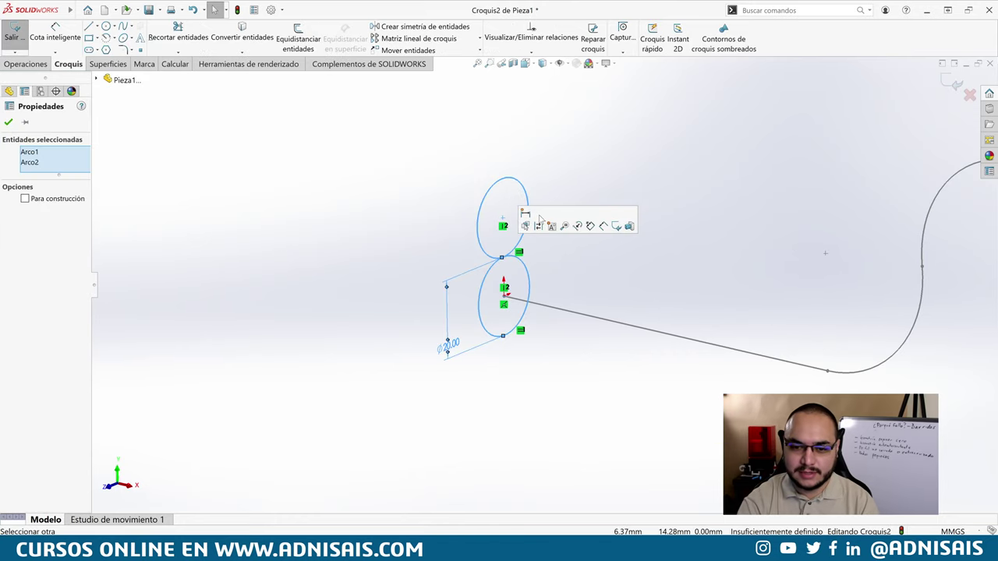
left_click(447, 183)
left_click(511, 254)
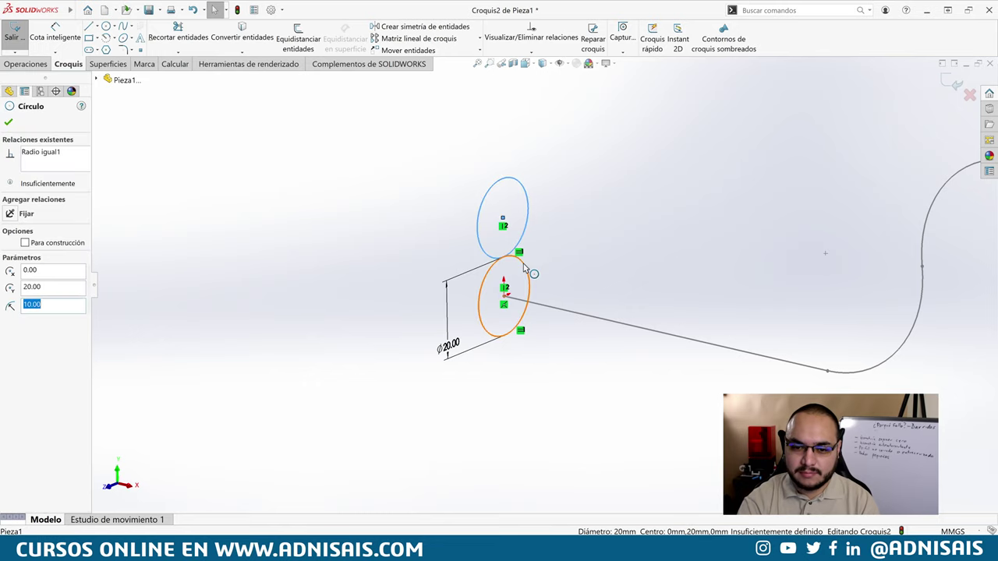
left_click(523, 263, "ctrl")
left_click(572, 195)
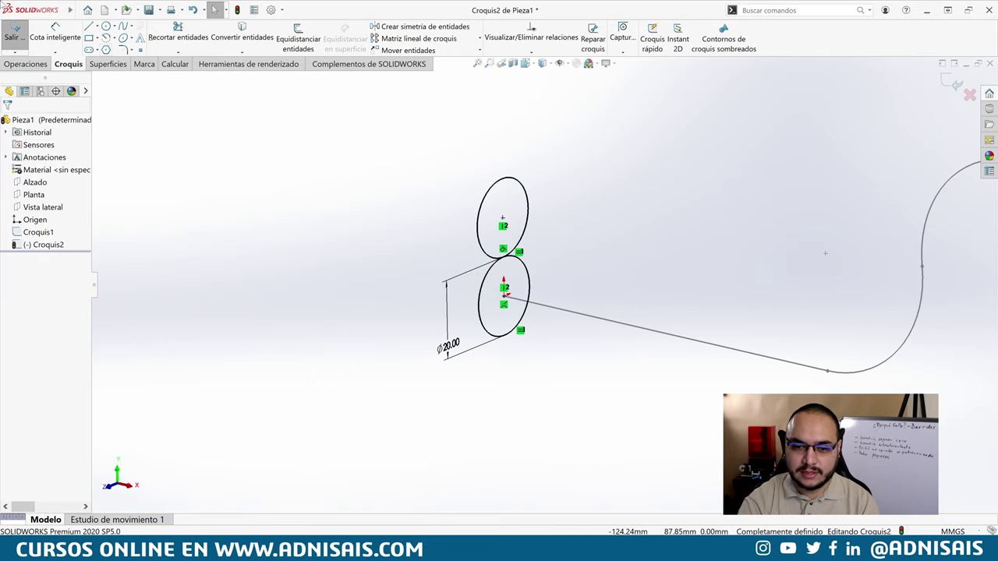
left_click(12, 33)
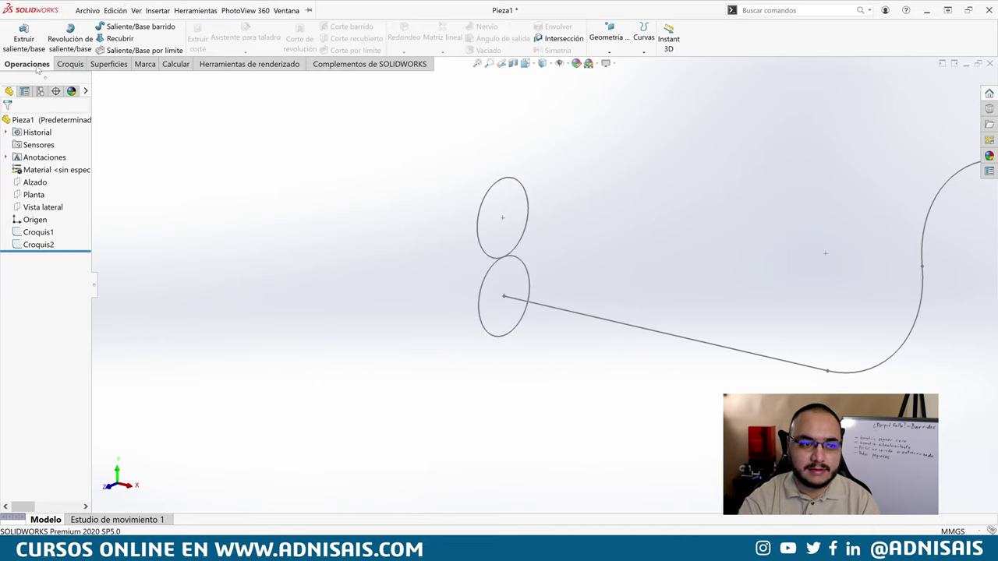
Step: Retry the sweep with the circles as profile, then cancel after the error
left_click(132, 28)
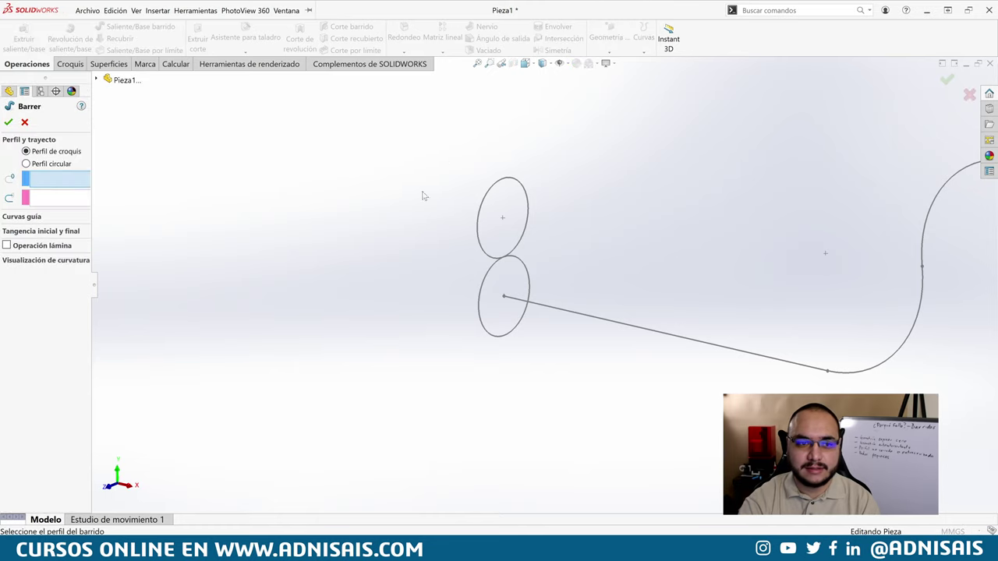
left_click(499, 262)
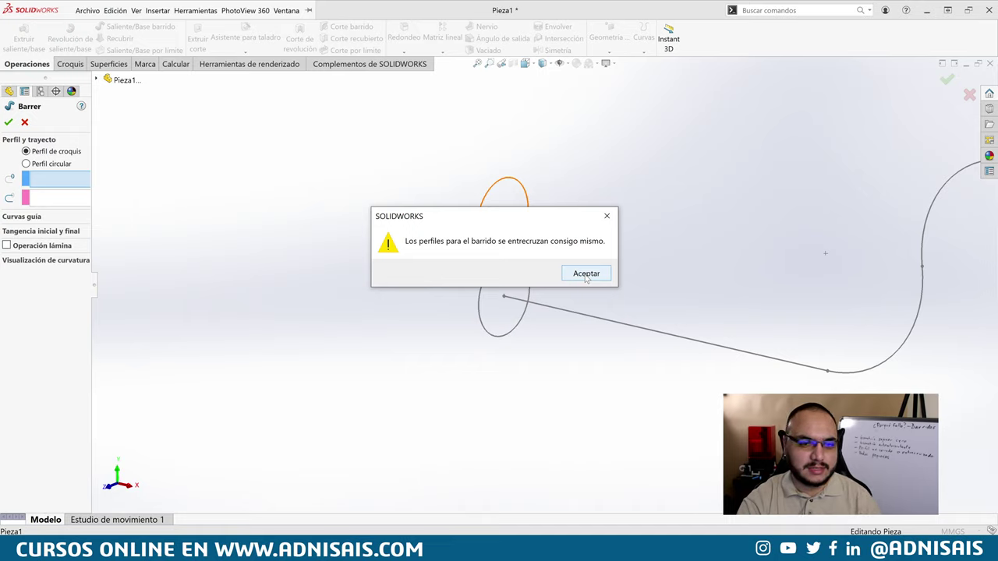
left_click(586, 276)
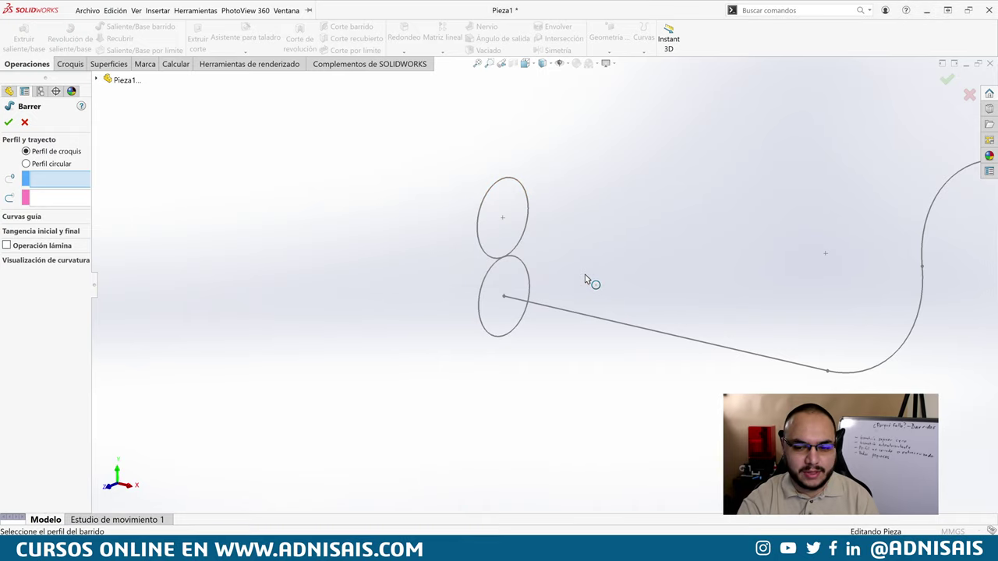
left_click(24, 122)
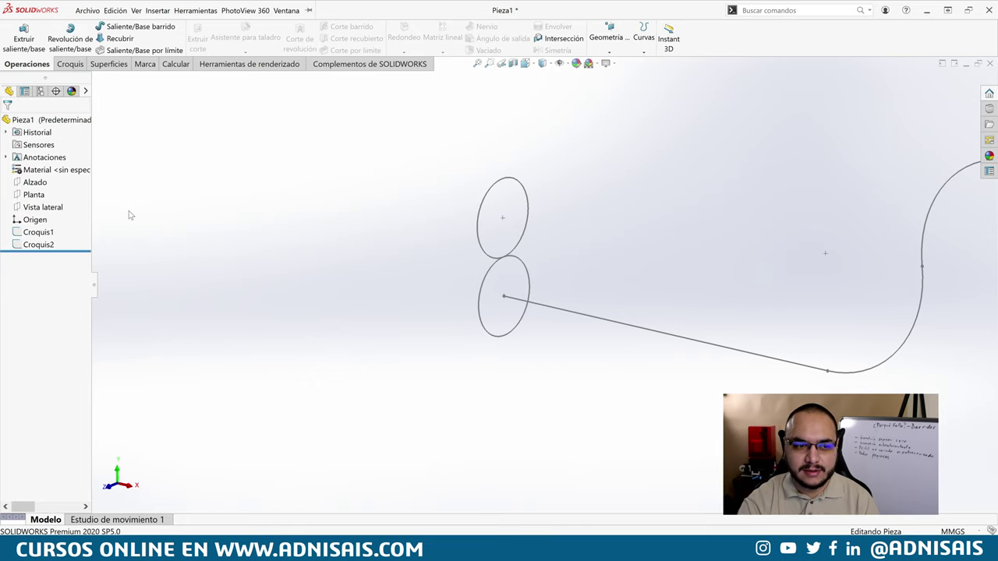
Step: In Croquis2, dimension the circle centres 20.0001 mm apart vertically, then start a swept boss
left_click(38, 244)
left_click(42, 220)
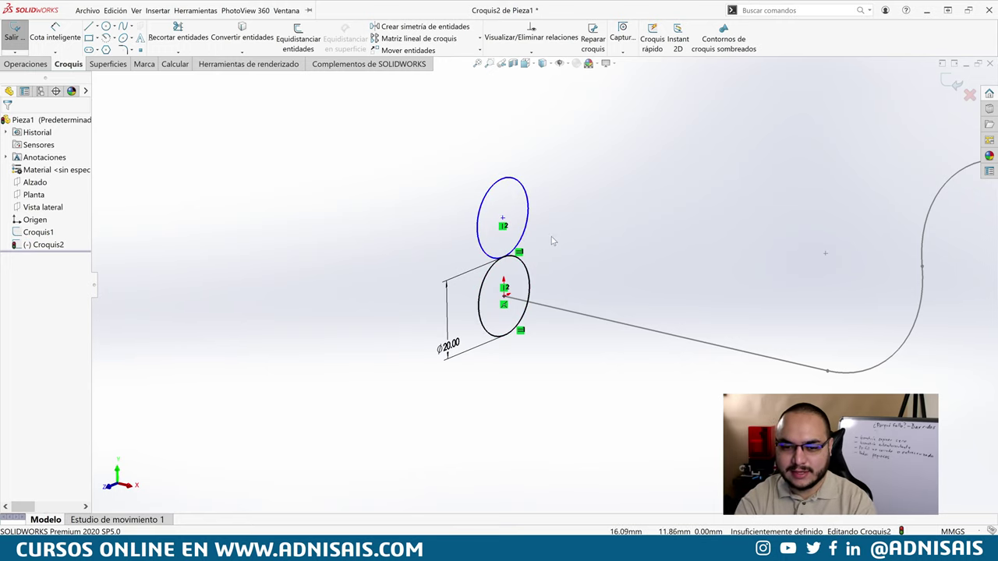
right_click_drag(551, 237, 537, 218)
left_click(503, 219)
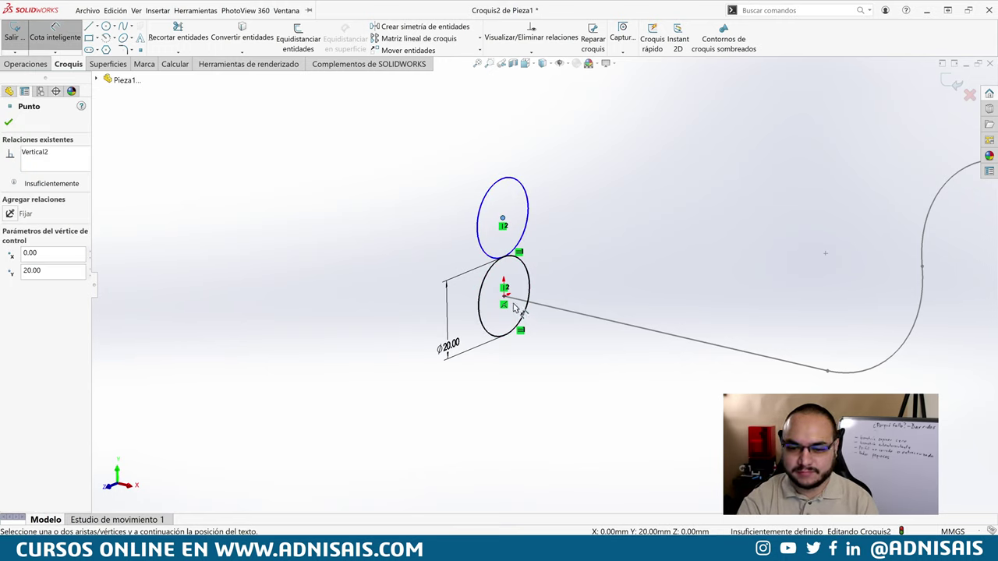
left_click(505, 296)
left_click(553, 250)
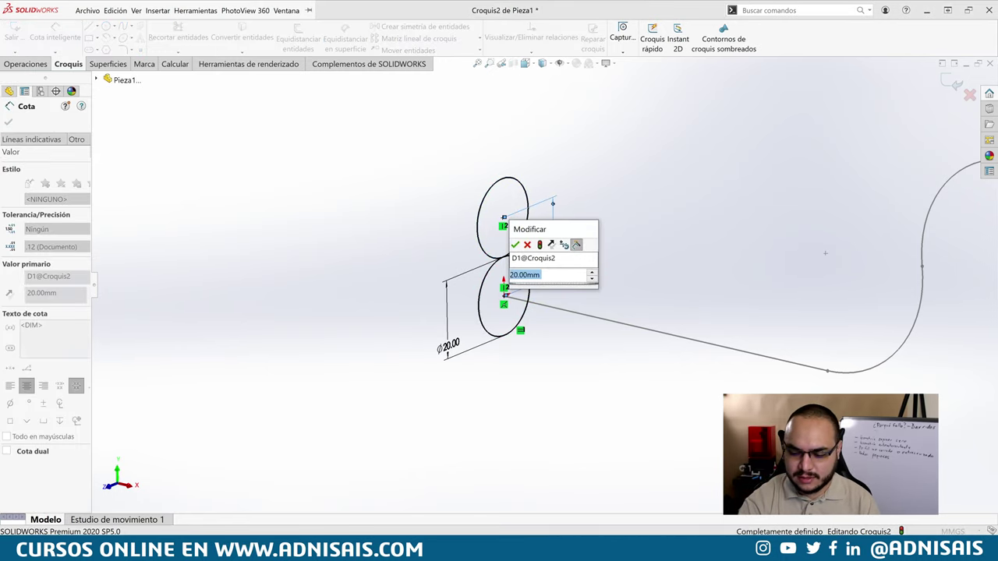
type("20.0001")
key("Return")
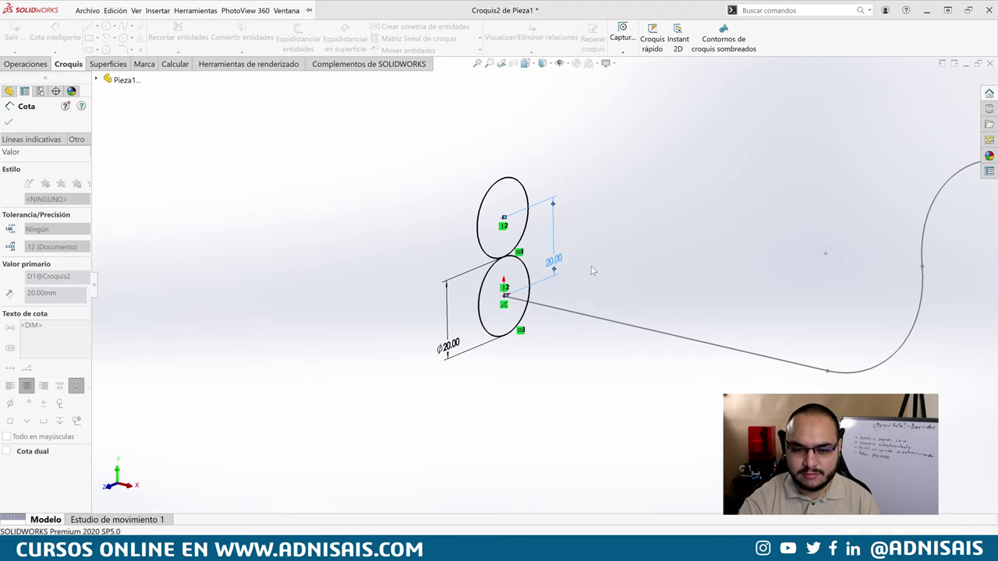
left_click(608, 239)
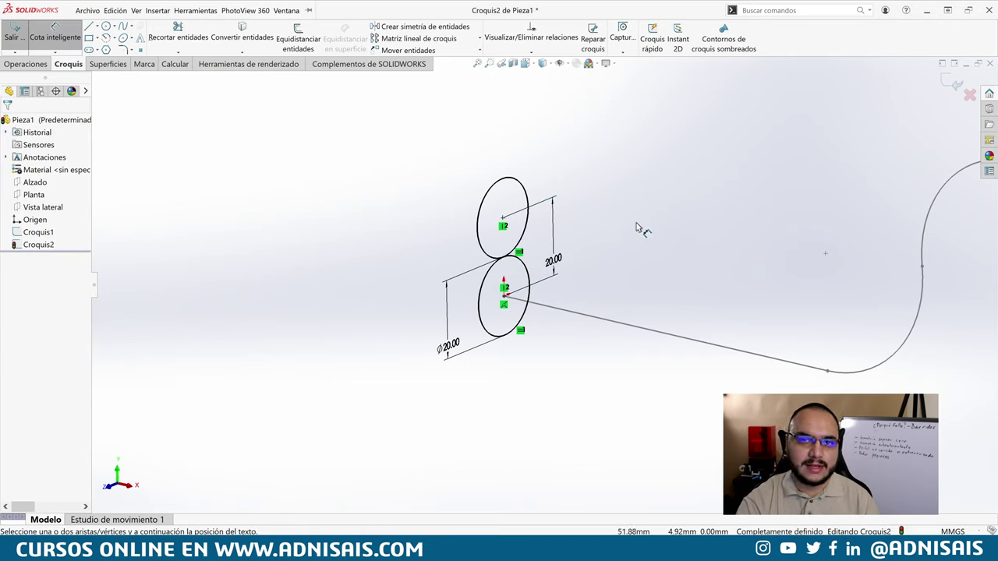
left_click(28, 64)
left_click(137, 26)
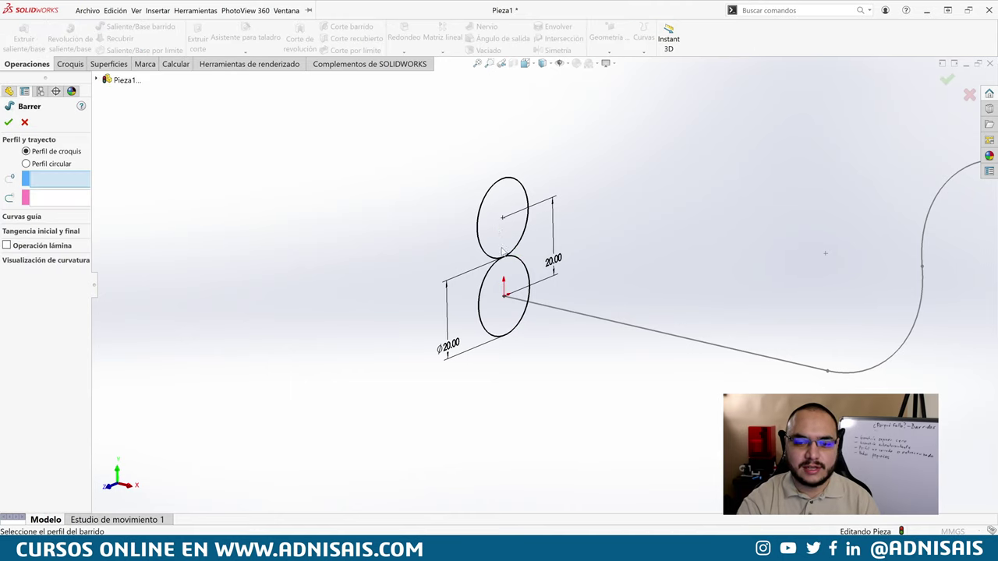
Step: Sweep Croquis2 along Croquis1, confirm, and cancel after the Errores de reconstrucción message
left_click(516, 256)
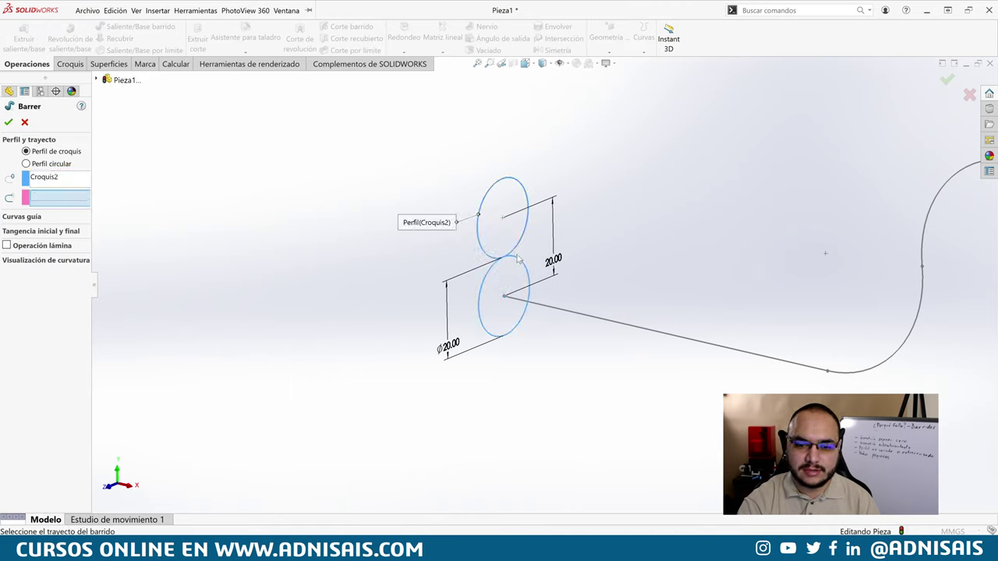
left_click(572, 315)
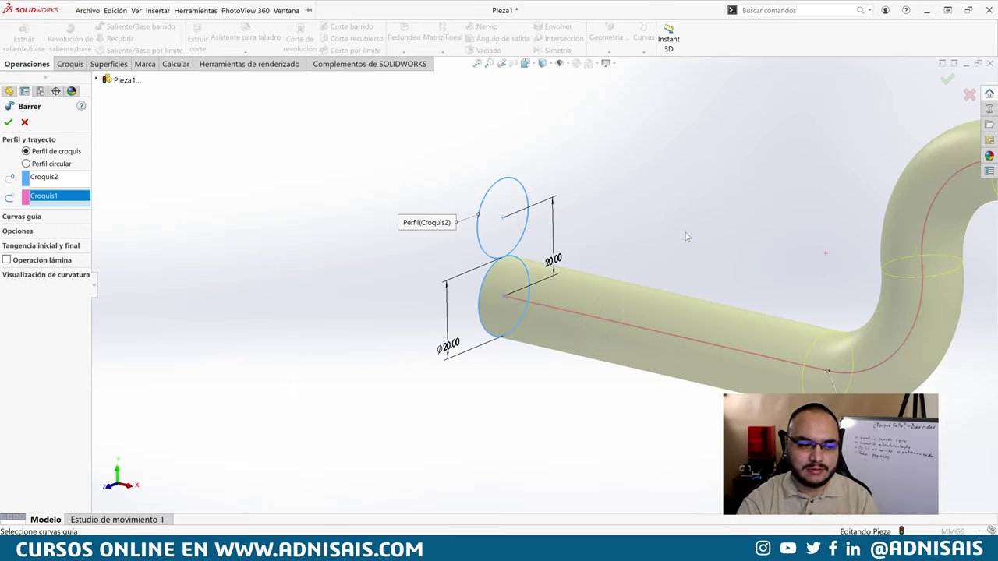
middle_click_drag(686, 236, 619, 227)
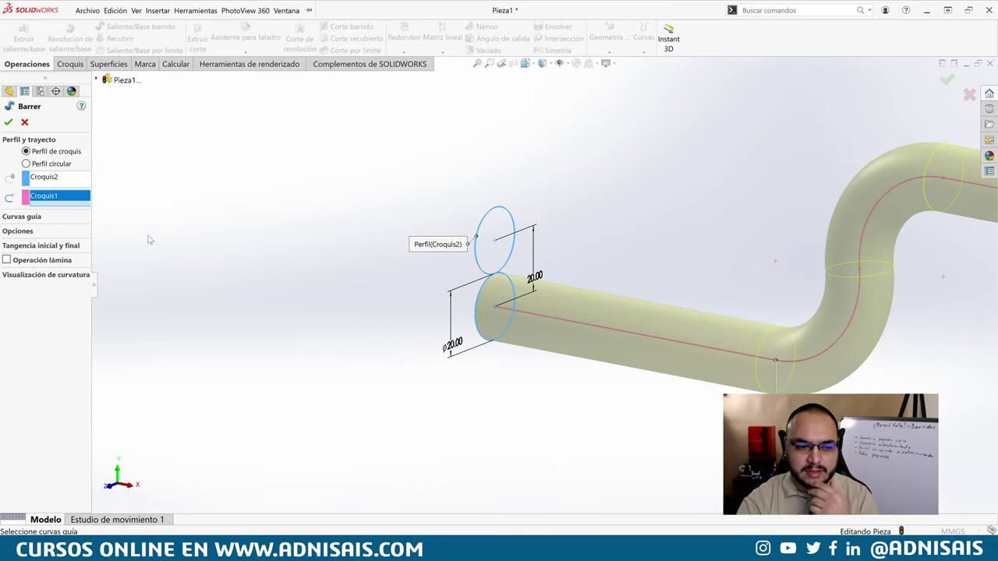
left_click(57, 275)
left_click(57, 272)
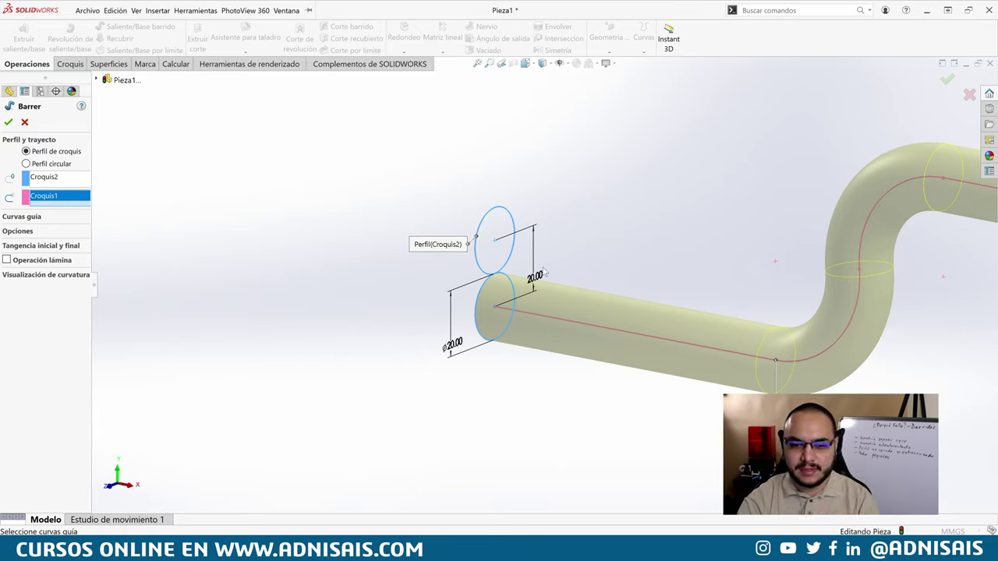
mouse_move(546, 273)
middle_mouse_down()
mouse_move(782, 238)
mouse_move(587, 253)
middle_mouse_up()
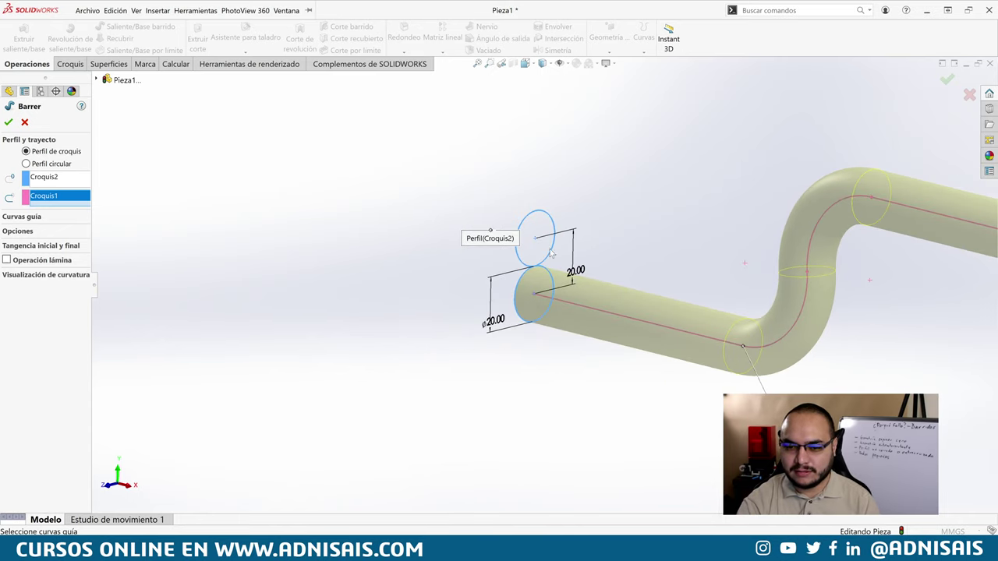
scroll(550, 253, "down", 2)
scroll(592, 273, "down", 3)
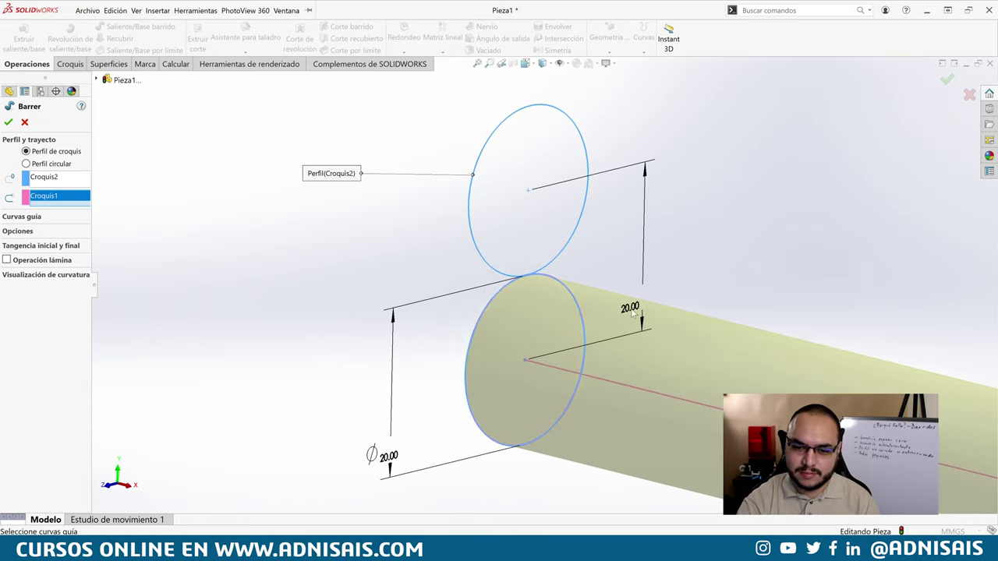
left_click(10, 122)
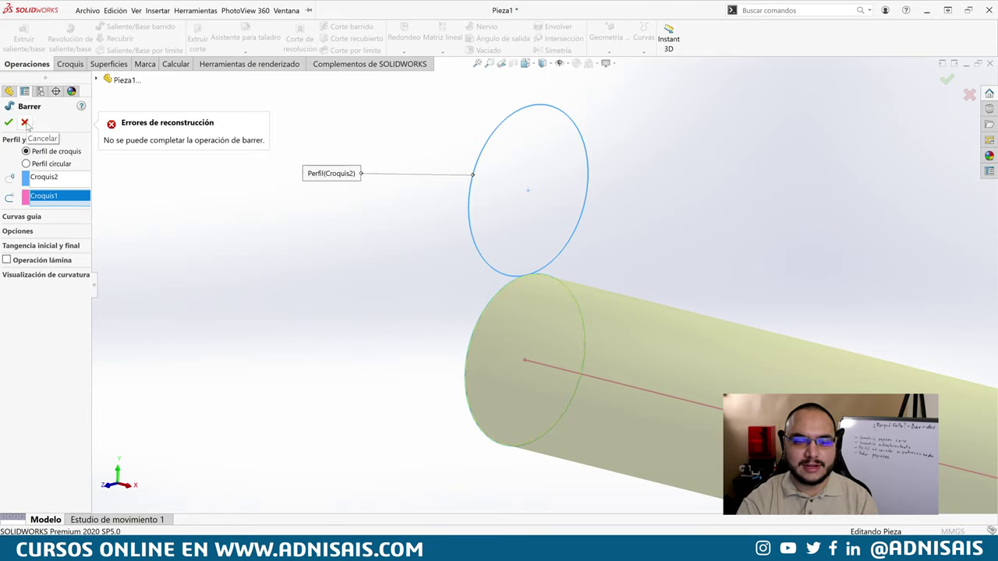
left_click(25, 122)
Step: Change the Croquis2 centre distance from 20.00 to 20.21 mm, then launch a new swept boss
left_click(35, 245)
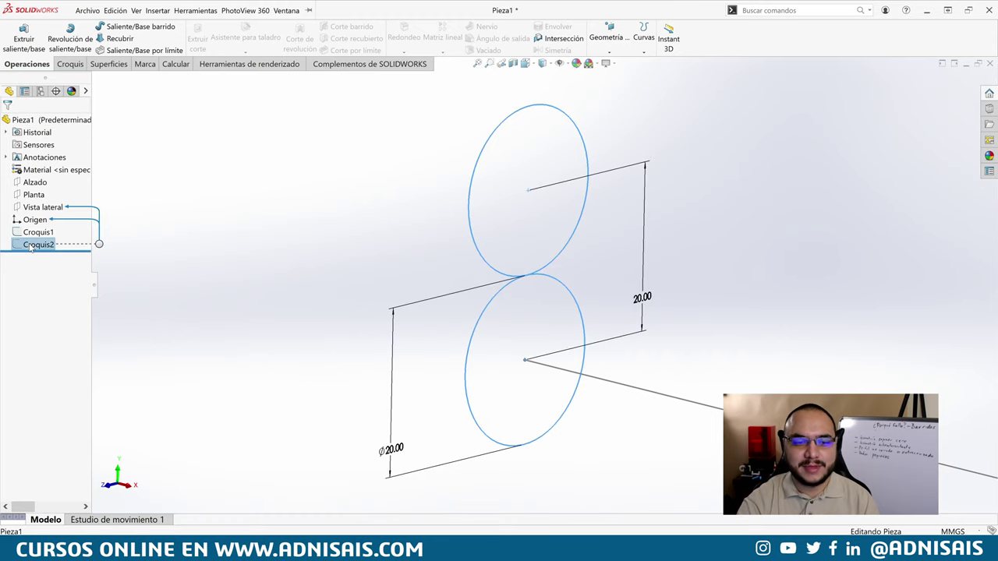
double_click(641, 297)
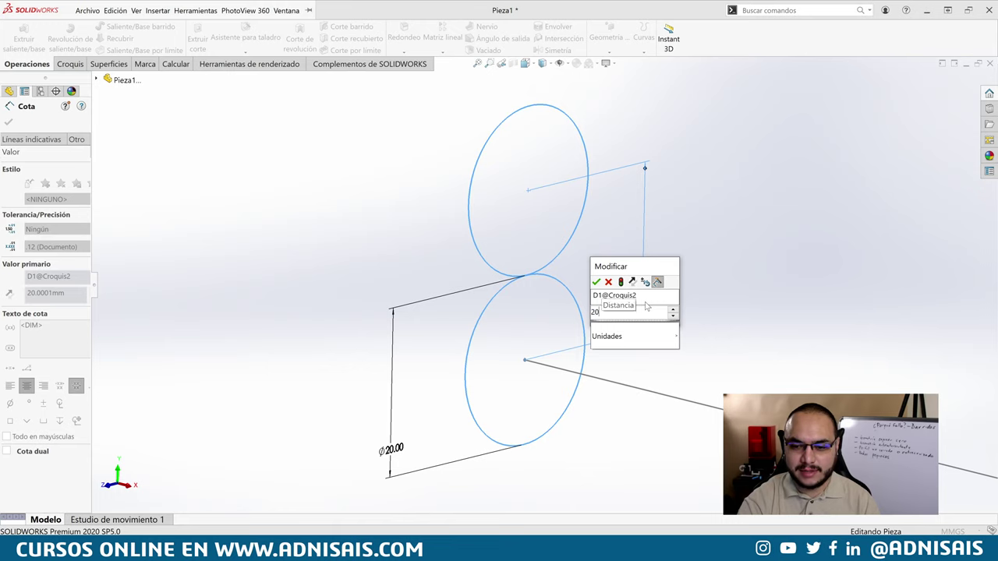
type("20.21")
key("Return")
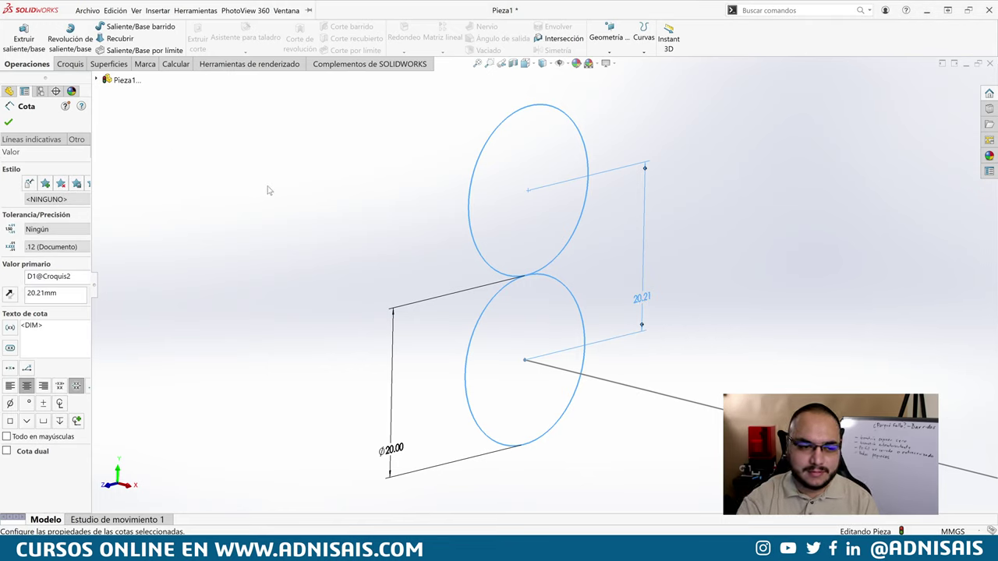
left_click(267, 191)
left_click(116, 31)
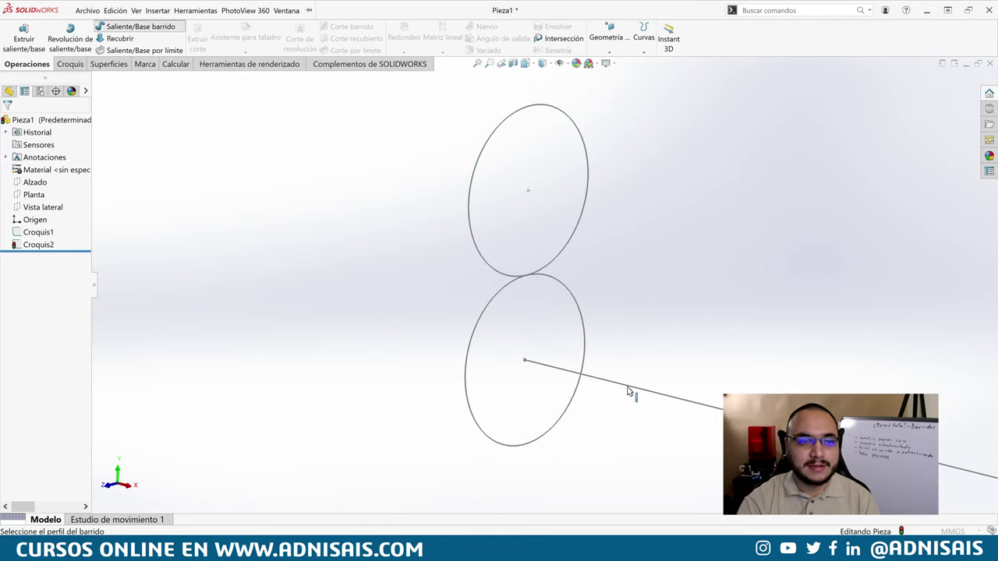
Step: Set Croquis2 as the sweep profile and Croquis1 as the path, then inspect the preview
left_click(583, 324)
left_click(606, 386)
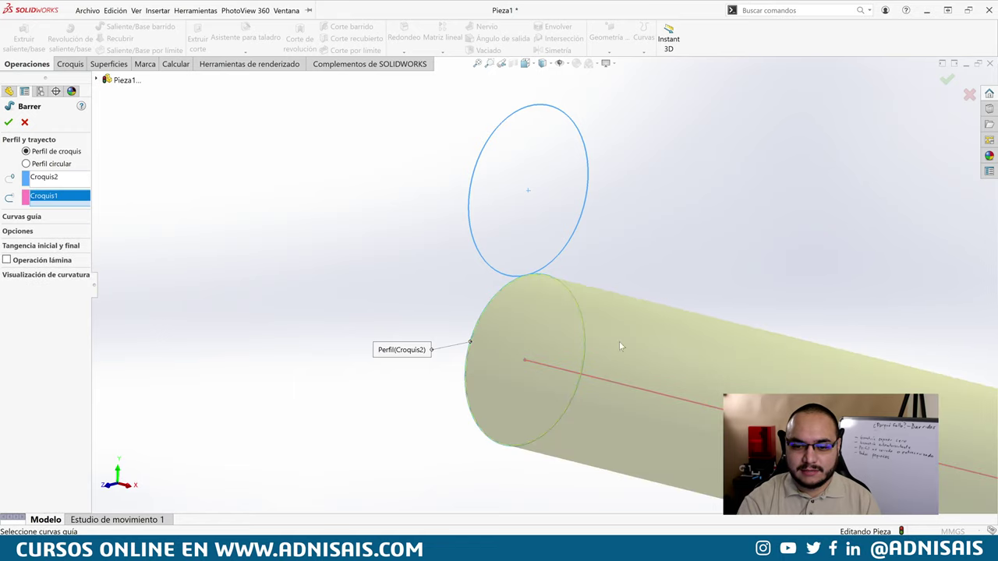
scroll(667, 275, "up", 5)
middle_click_drag(667, 275, 611, 282)
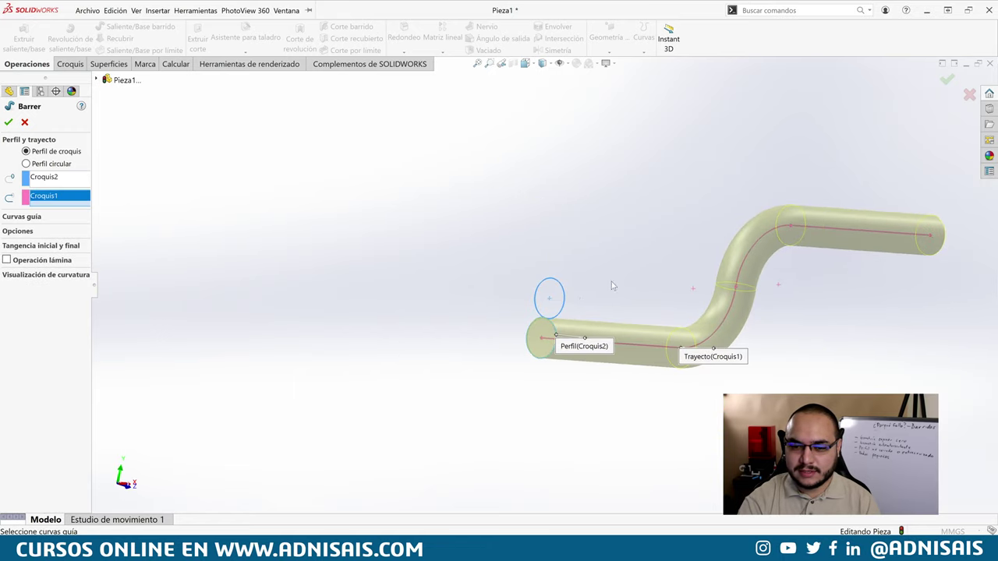
scroll(497, 332, "down", 5)
scroll(497, 332, "down", 3)
scroll(547, 323, "down", 2)
scroll(718, 286, "up", 5)
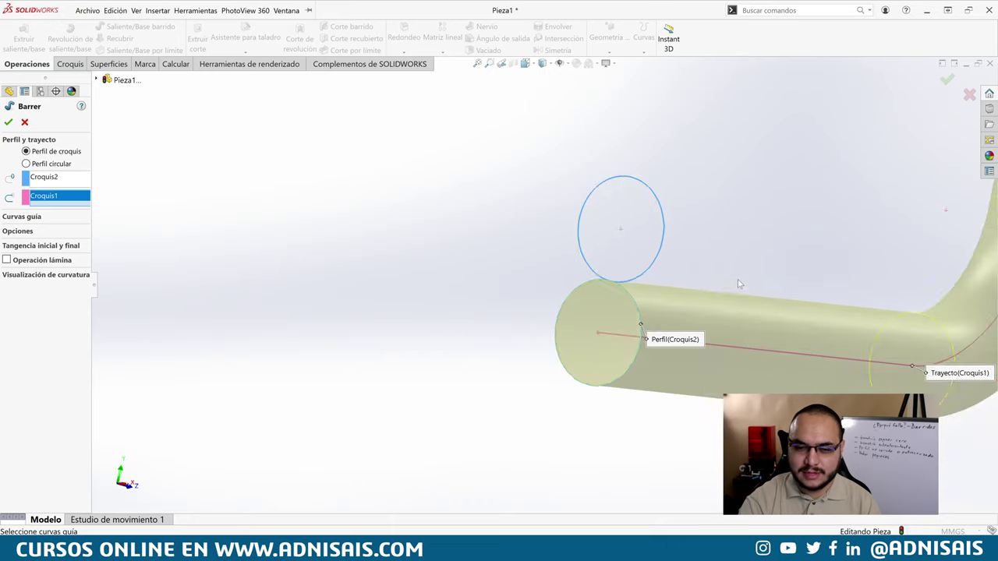
middle_click_drag(718, 286, 695, 292)
scroll(544, 284, "up", 2)
Step: Accept the sweep, then cancel it after it fails with an error
left_click(8, 122)
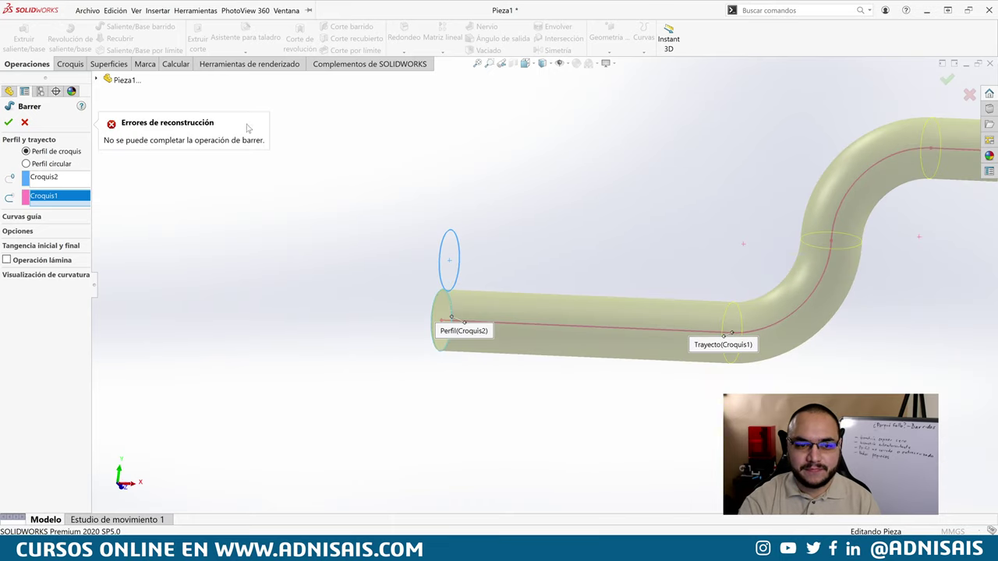
mouse_move(457, 187)
middle_mouse_down()
mouse_move(441, 174)
mouse_move(519, 187)
mouse_move(484, 202)
middle_mouse_up()
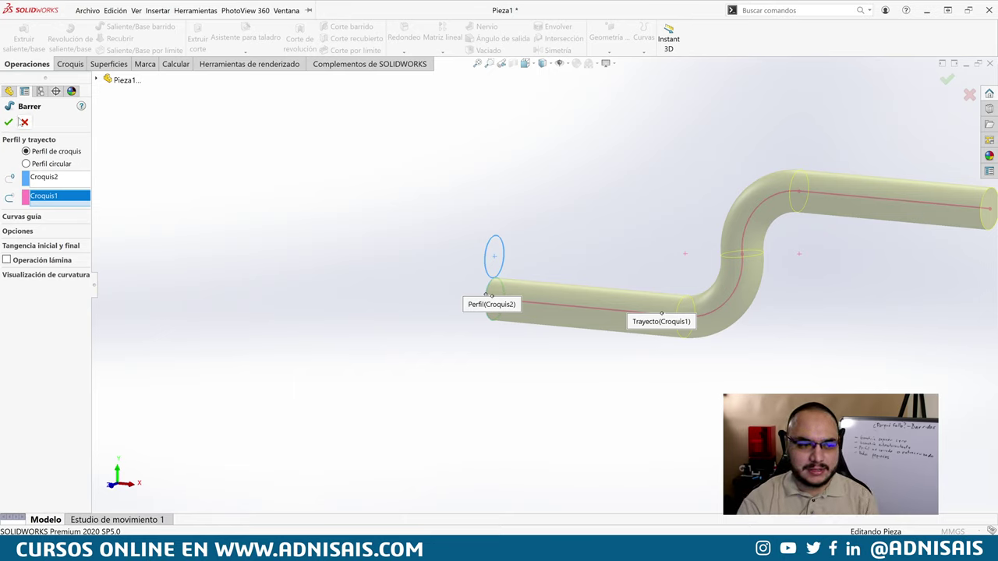
left_click(24, 123)
Step: Change Croquis2's circles from Ø20.00 to Ø5 mm and their centre spacing from 20.21 to 5.01 mm
left_click(36, 244)
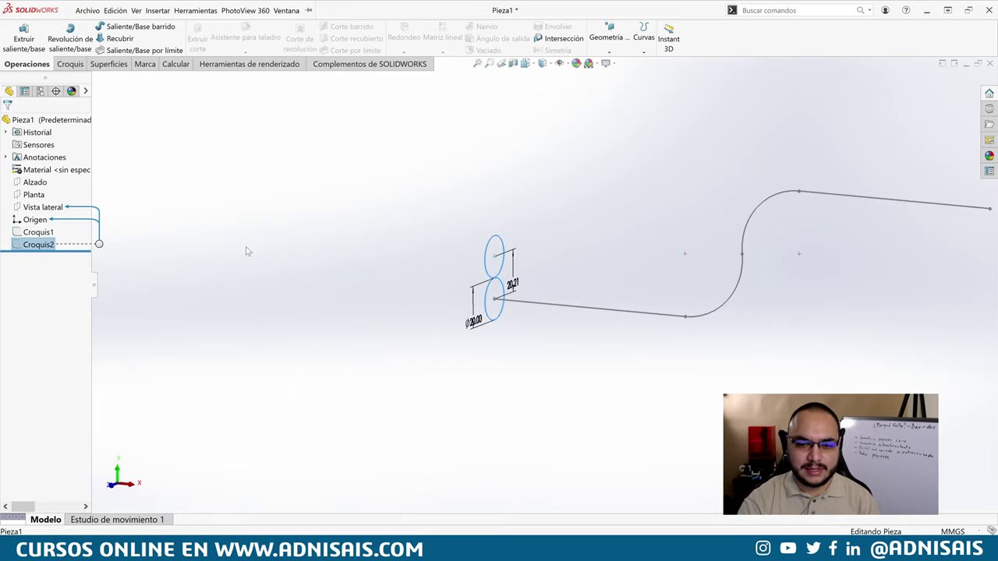
scroll(499, 281, "down", 2)
scroll(520, 315, "down", 2)
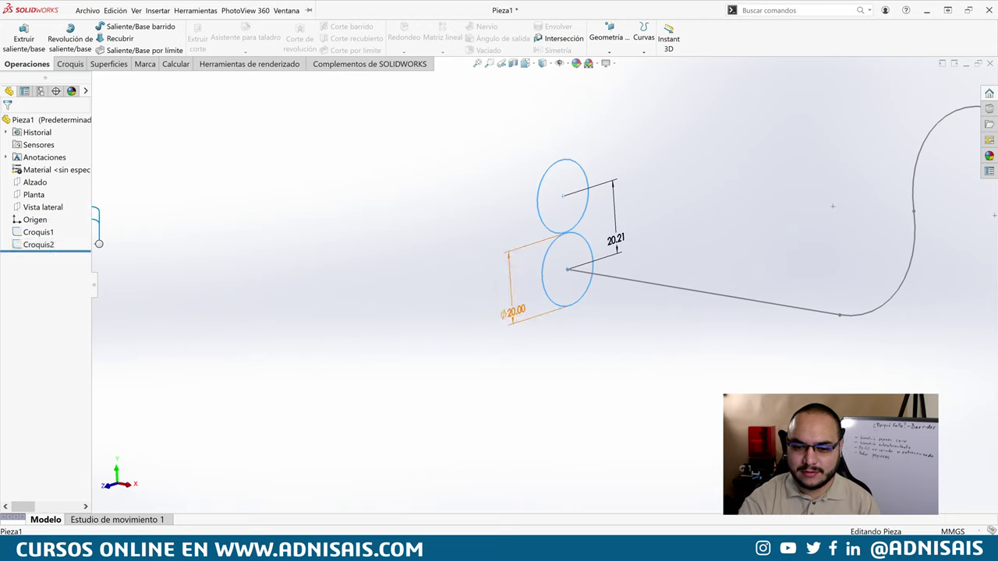
double_click(516, 313)
key("Escape")
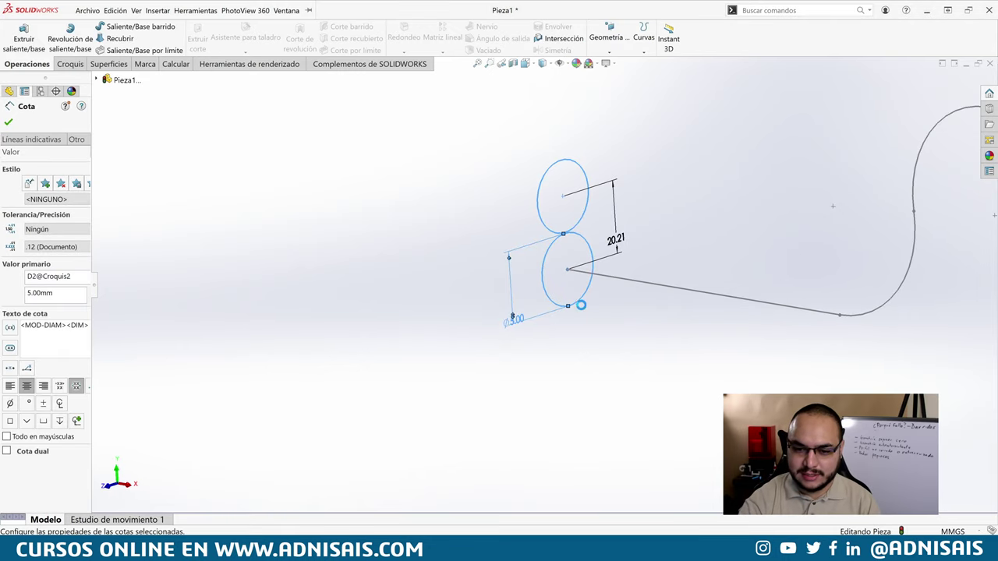
double_click(616, 239)
type("5.0")
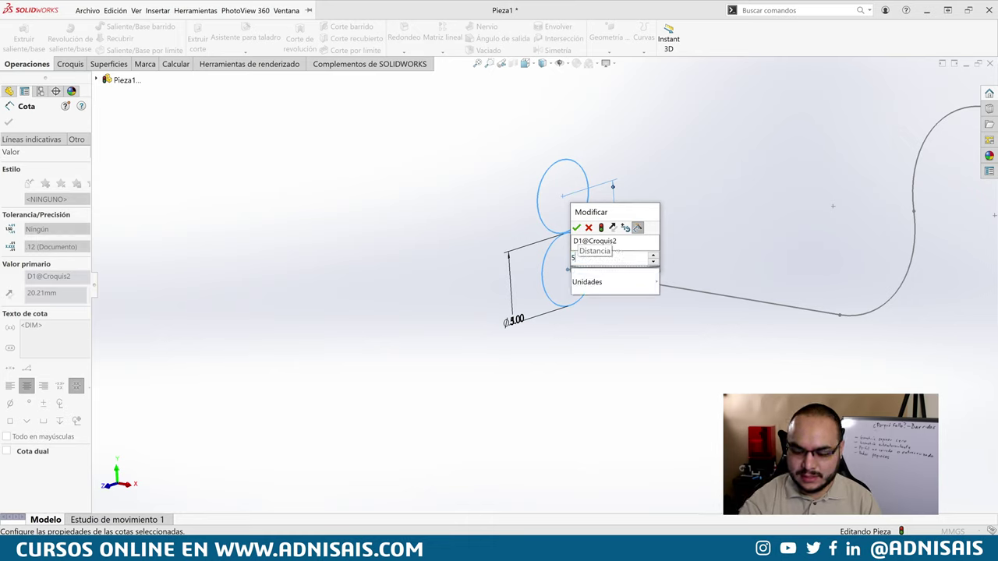
key("Return")
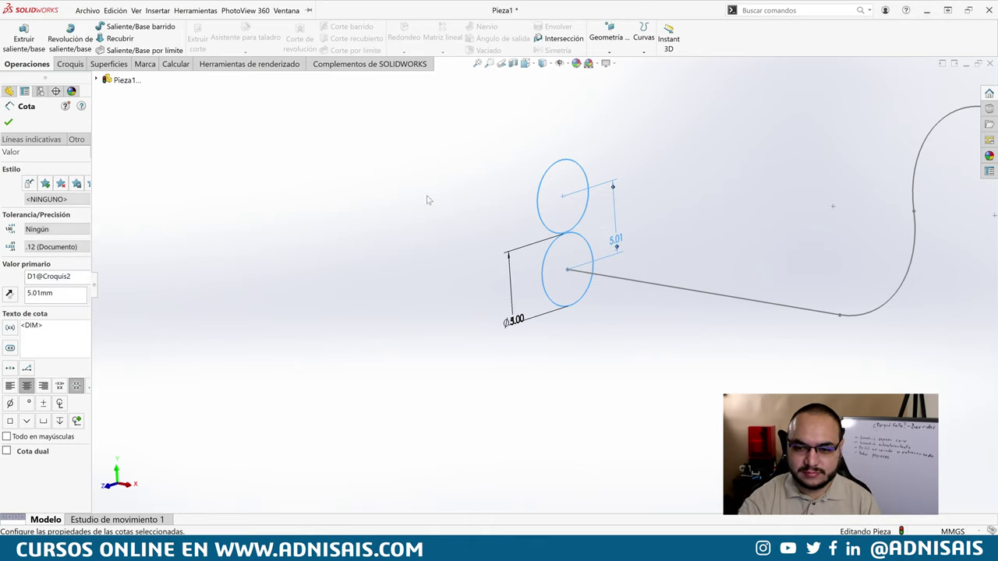
left_click(402, 191)
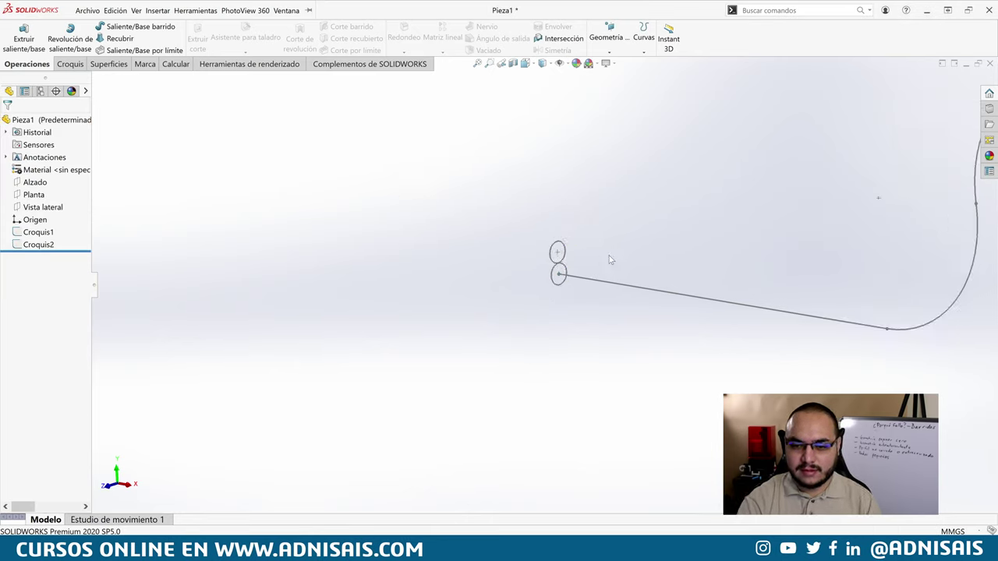
Step: Start a sweep with Croquis2 as the profile and the S-bend Croquis1 as the path
left_click(70, 35)
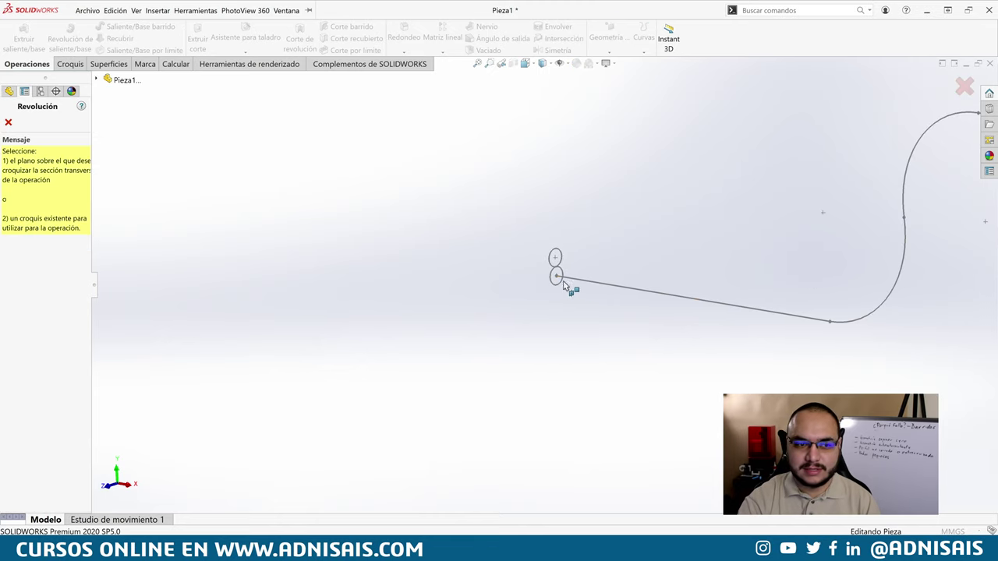
left_click(8, 123)
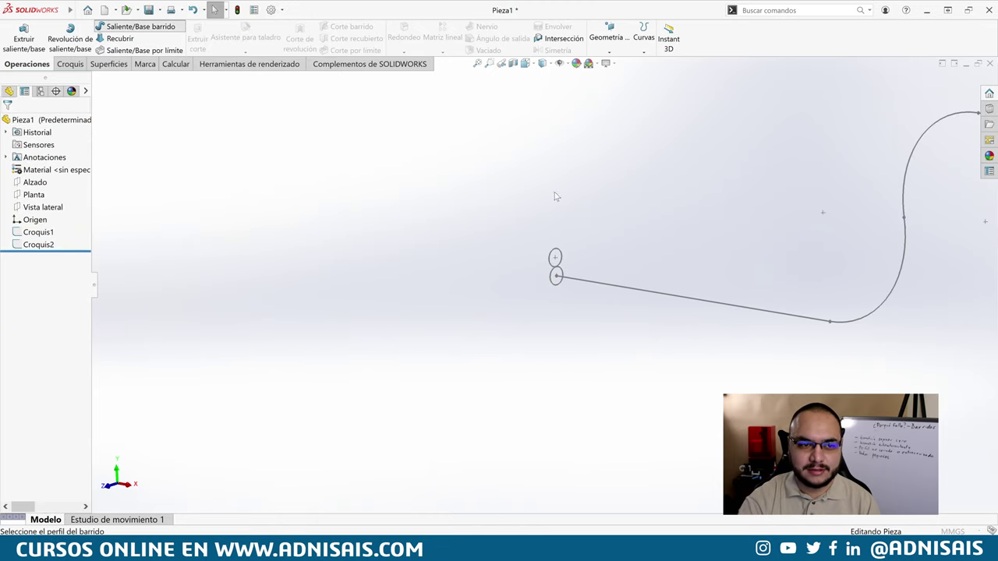
left_click(135, 26)
left_click(557, 276)
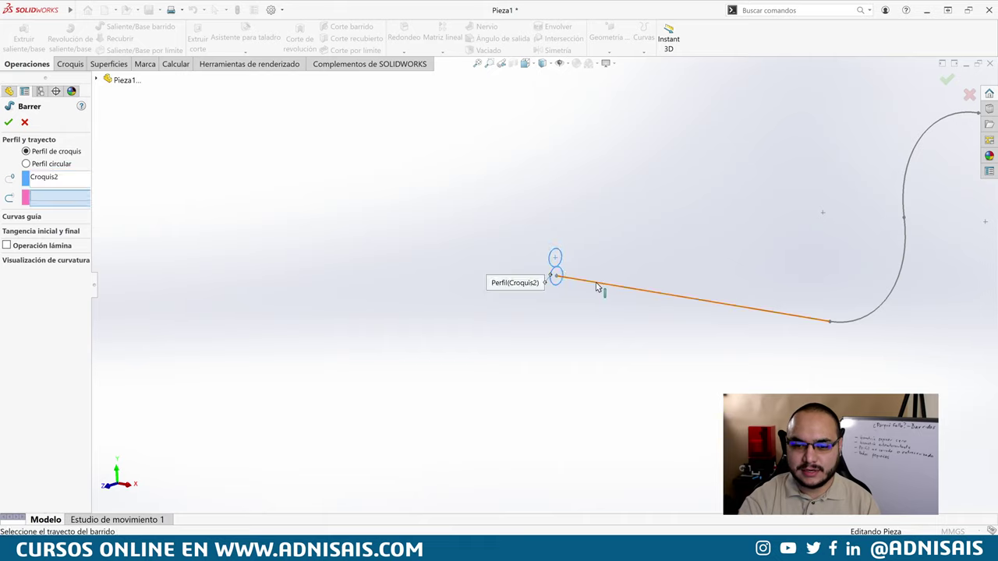
left_click(596, 287)
Step: Check the sweep preview from the front view, then confirm it to create Barrer3
scroll(619, 312, "up", 3)
mouse_move(619, 312)
middle_mouse_down()
mouse_move(773, 239)
mouse_move(776, 248)
middle_mouse_up()
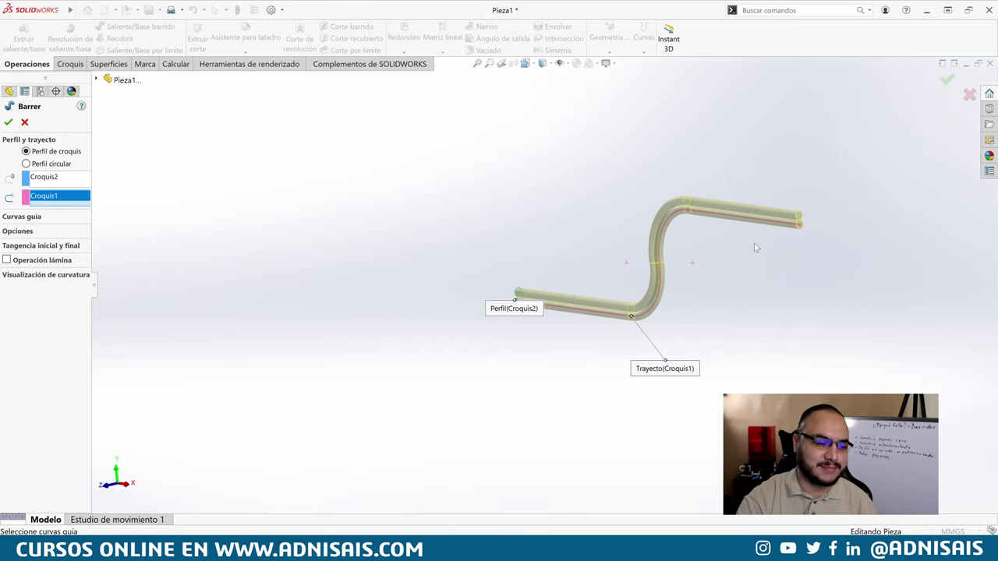
scroll(694, 248, "down", 1)
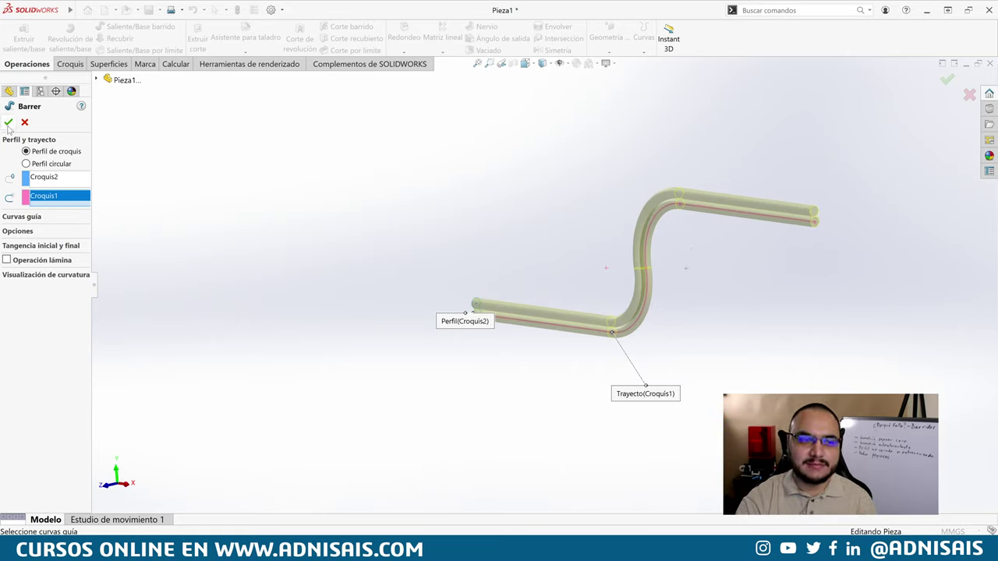
scroll(446, 288, "down", 2)
scroll(555, 317, "down", 2)
scroll(549, 318, "down", 1)
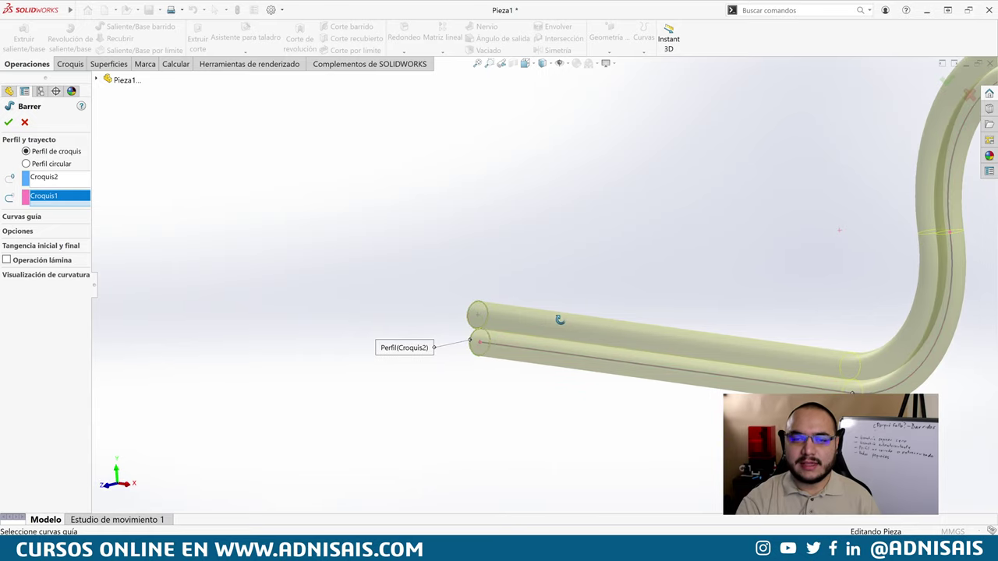
scroll(549, 318, "up", 1)
scroll(549, 319, "down", 1)
scroll(530, 316, "down", 2)
scroll(508, 312, "down", 2)
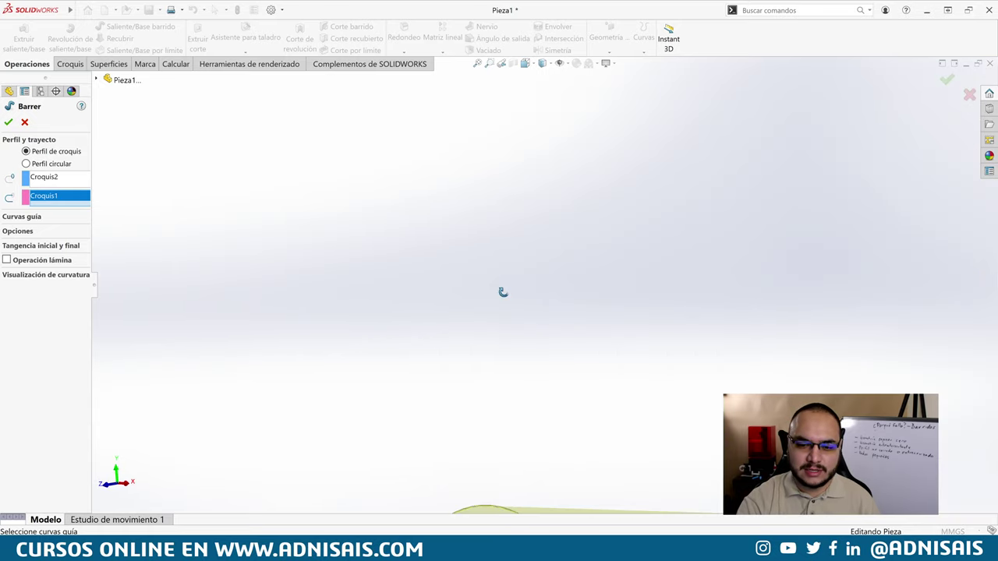
scroll(503, 292, "up", 2)
scroll(536, 359, "up", 2)
key("ctrl+1")
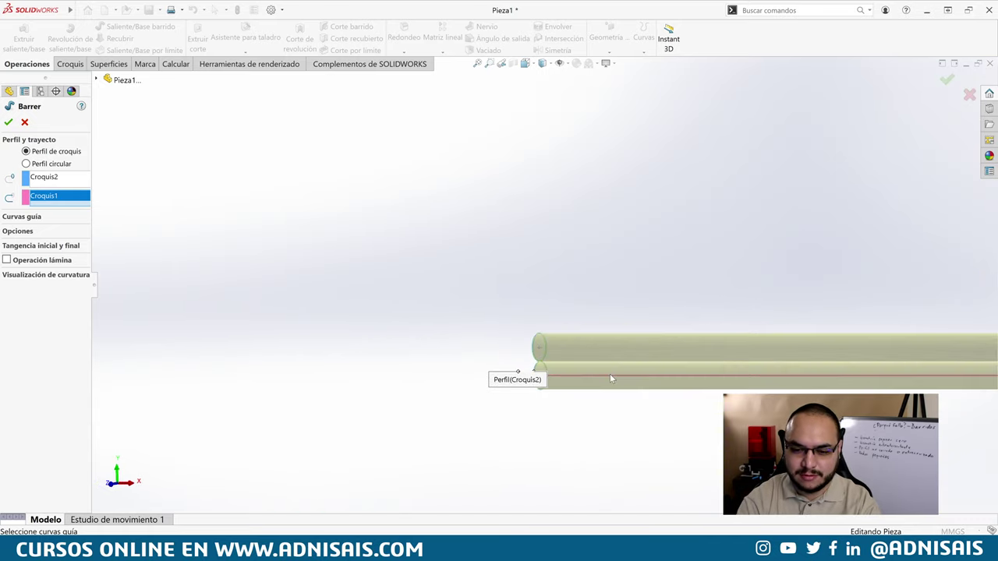
scroll(418, 341, "down", 1)
scroll(260, 341, "down", 2)
scroll(269, 319, "down", 2)
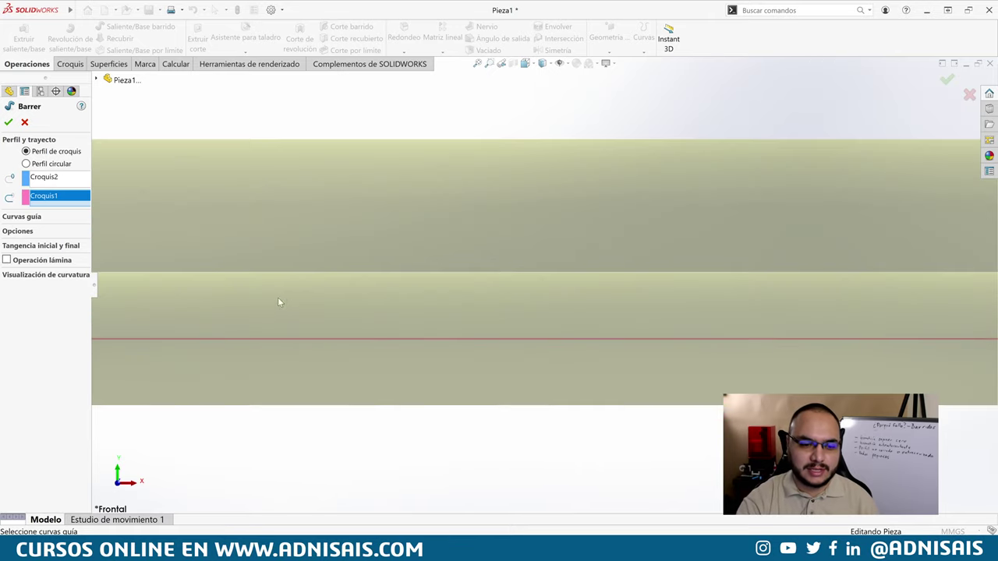
scroll(350, 289, "down", 2)
scroll(429, 273, "down", 2)
scroll(460, 261, "down", 1)
scroll(472, 259, "down", 2)
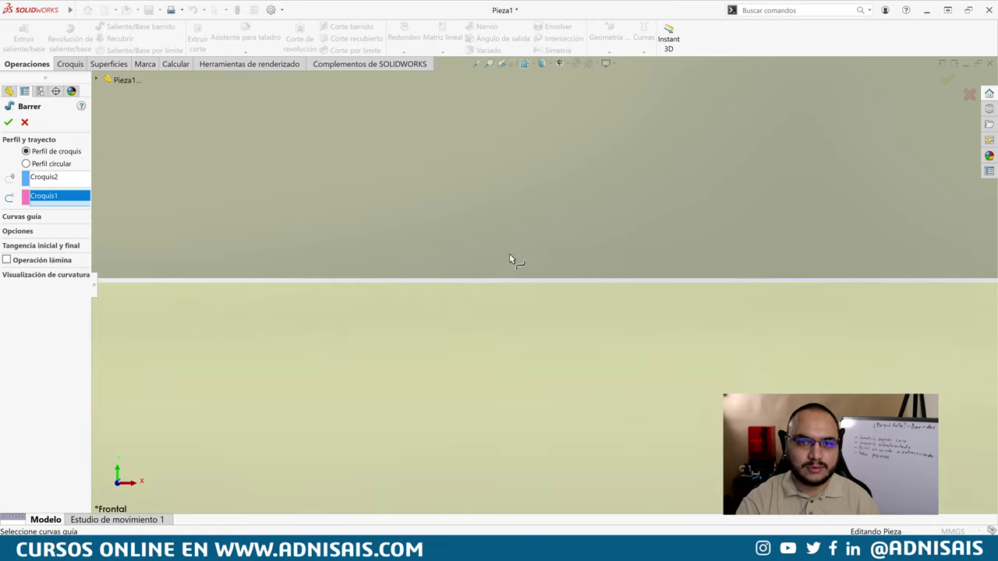
scroll(523, 269, "up", 2)
scroll(522, 268, "up", 2)
scroll(520, 266, "up", 2)
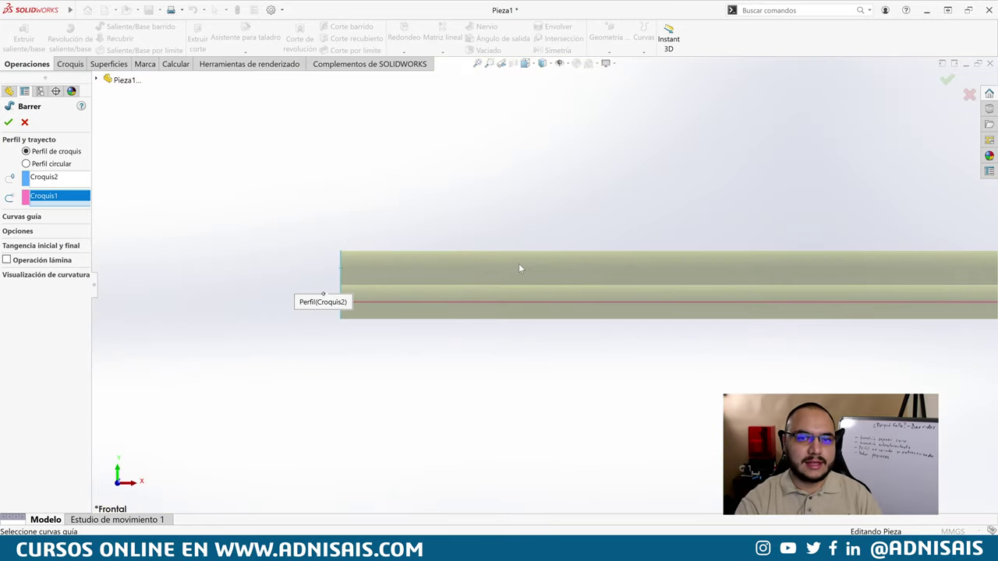
left_click(8, 122)
mouse_move(504, 227)
middle_mouse_down()
mouse_move(450, 229)
mouse_move(615, 239)
middle_mouse_up()
Step: Expand Barrer3 and select its profile sketch Croquis2 to show its dimensions
scroll(449, 229, "up", 2)
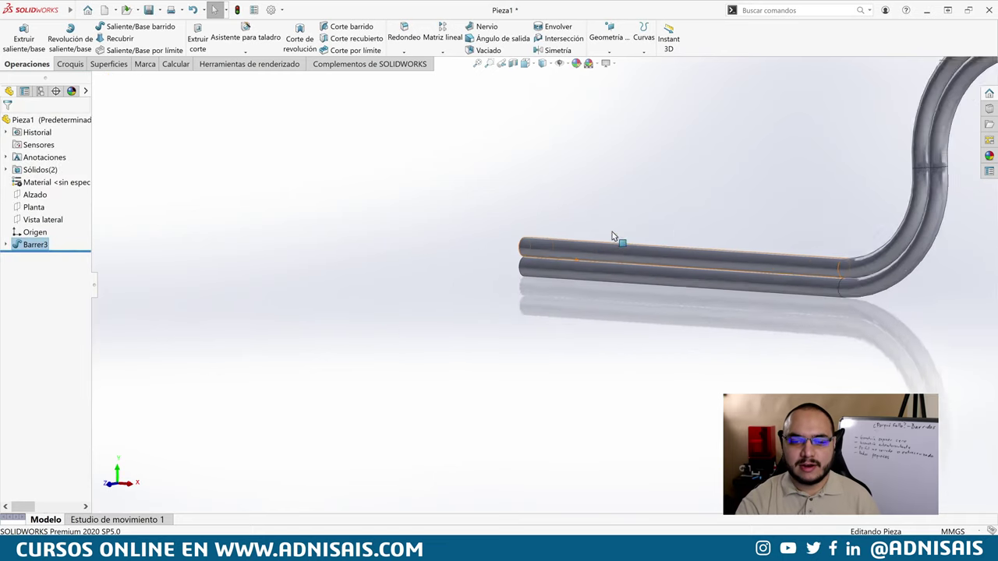
scroll(701, 224, "up", 1)
scroll(701, 223, "down", 3)
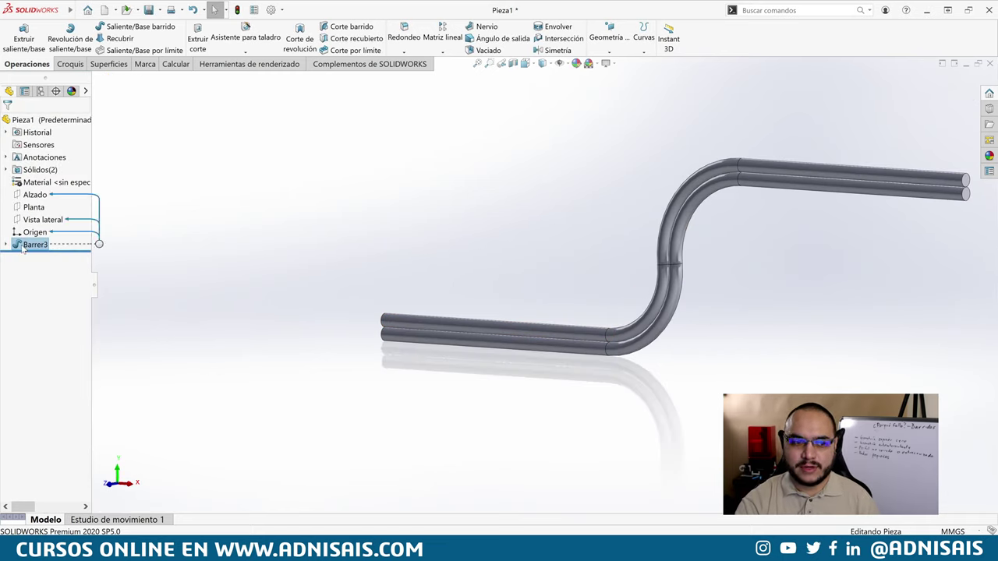
left_click(5, 244)
left_click(39, 269)
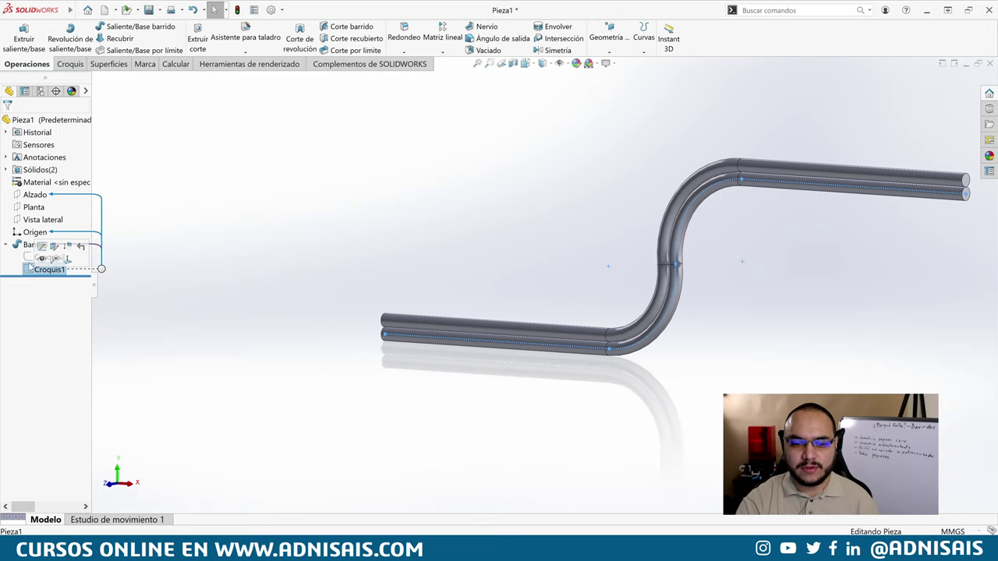
left_click(35, 257)
scroll(437, 304, "down", 2)
scroll(468, 288, "down", 2)
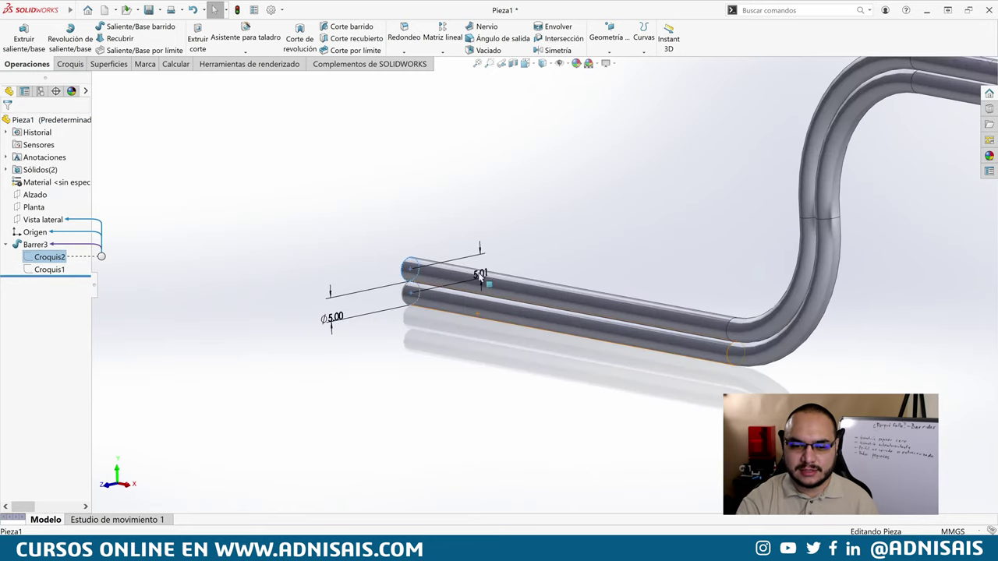
Step: Set the circle spacing to 5.00 mm, rebuild with Ctrl+B, and close the error dialog
left_click(481, 275)
double_click(481, 274)
key("Return")
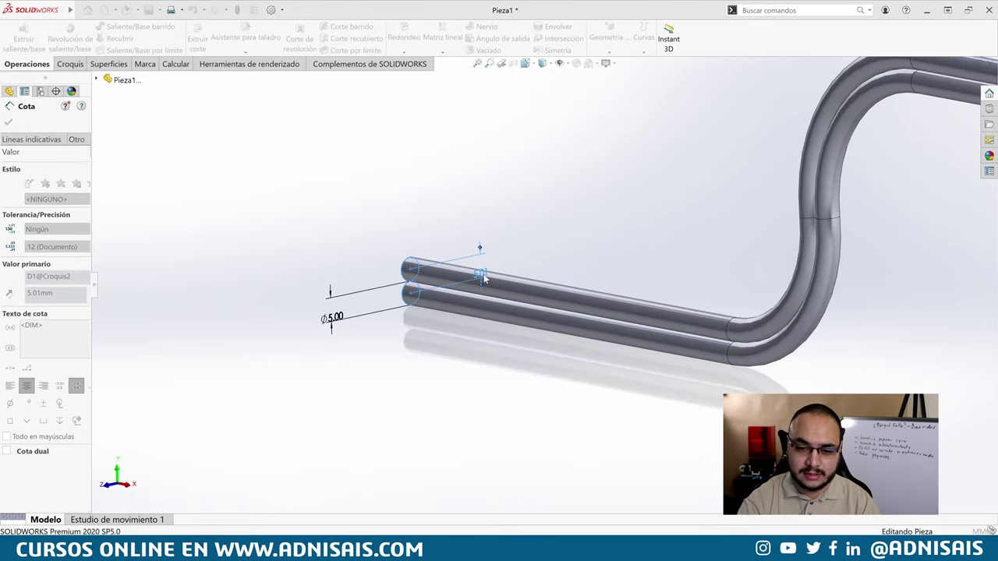
left_click(521, 242)
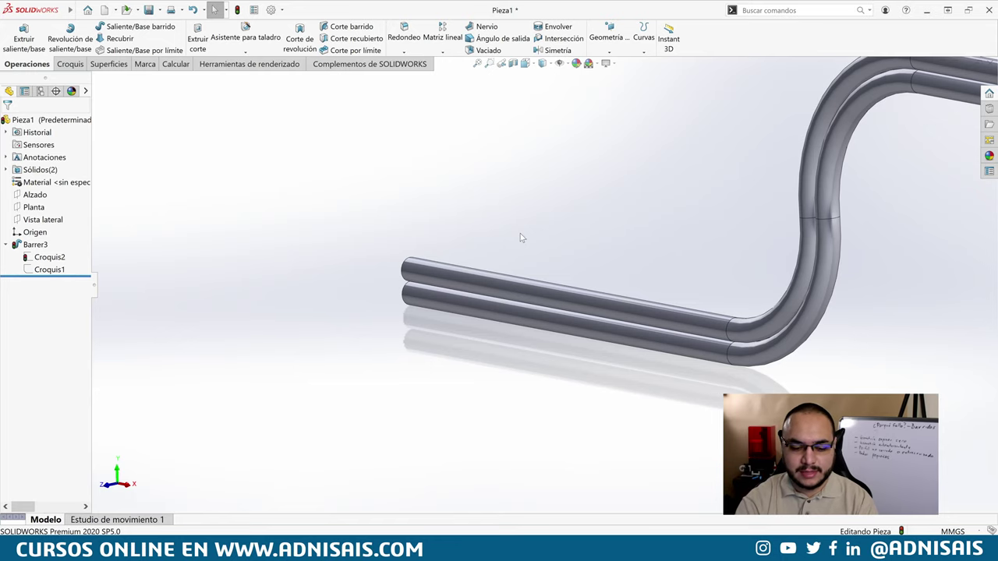
key("ctrl+b")
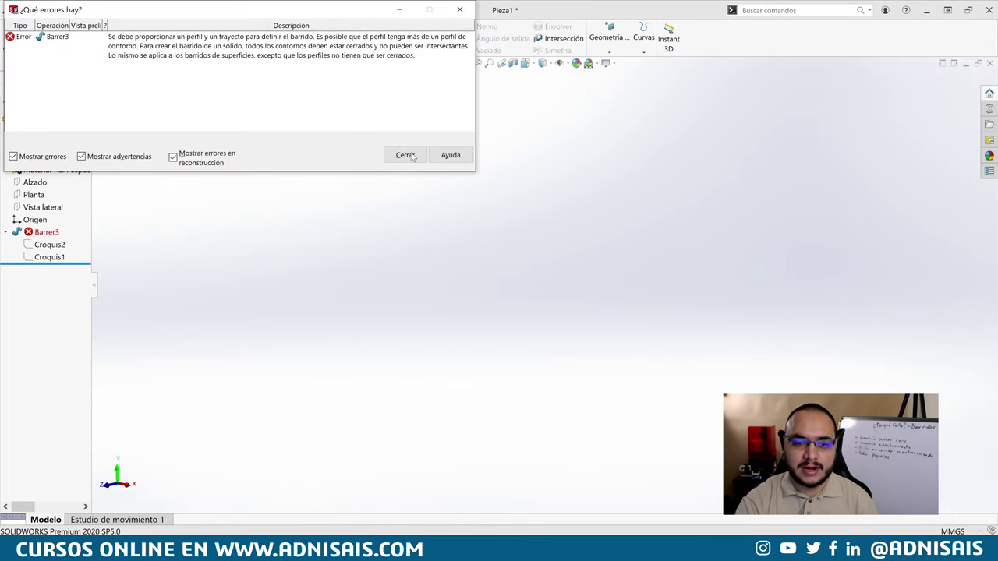
left_click(405, 155)
left_click(49, 244)
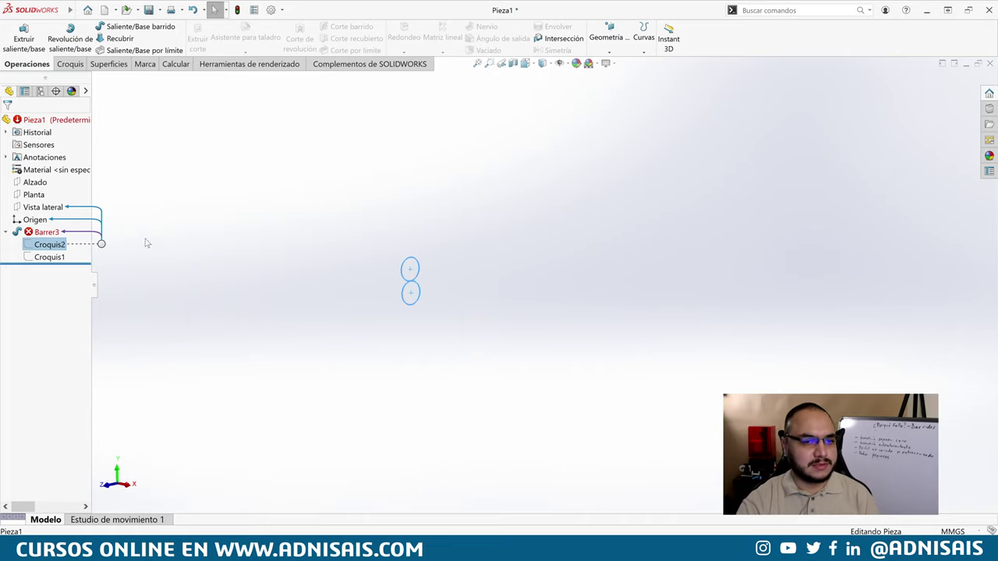
Step: Change Croquis2's circle spacing from 5.00 to 4 mm and rebuild the model
double_click(50, 245)
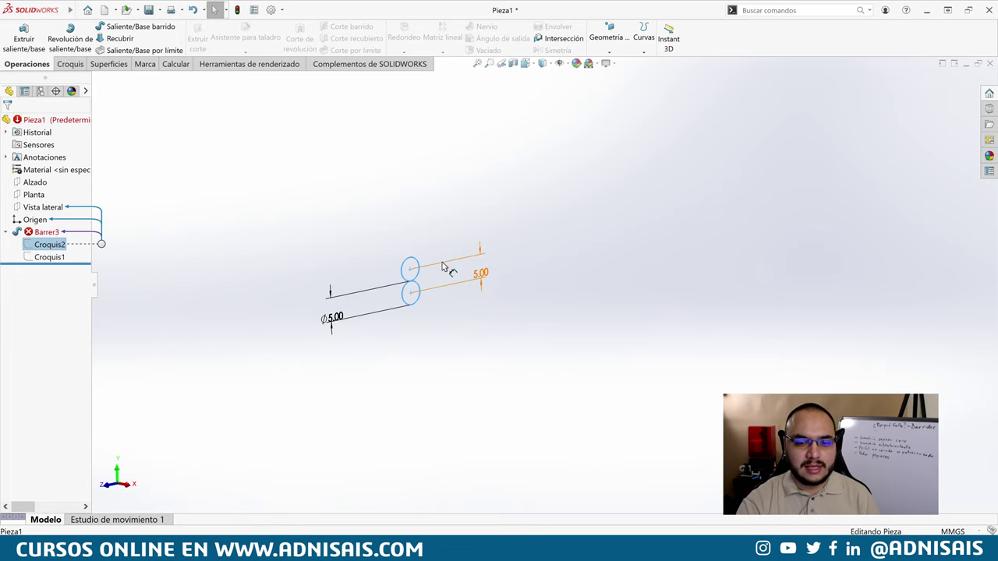
left_click(481, 275)
double_click(481, 275)
type("4")
key("Return")
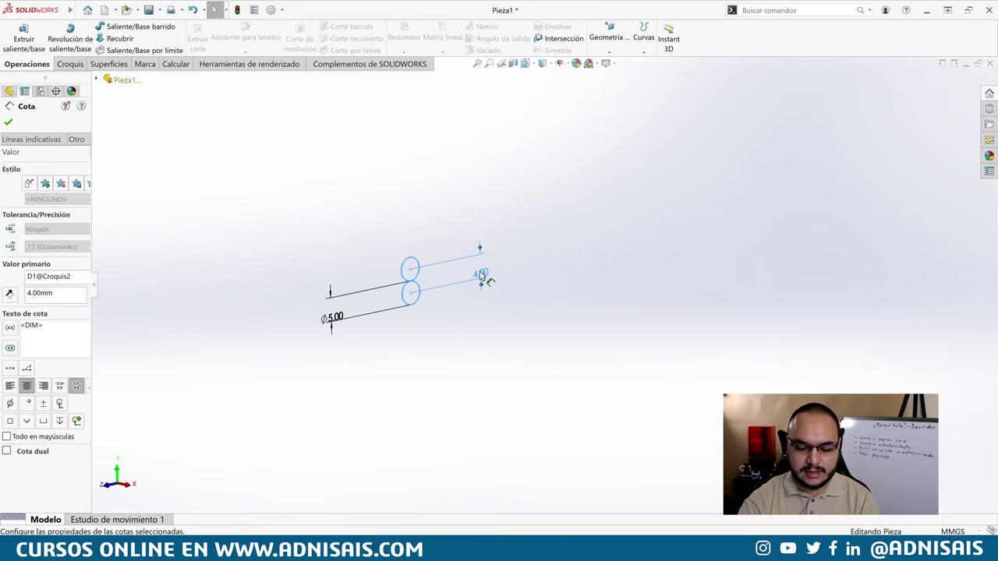
key("Escape")
key("Return")
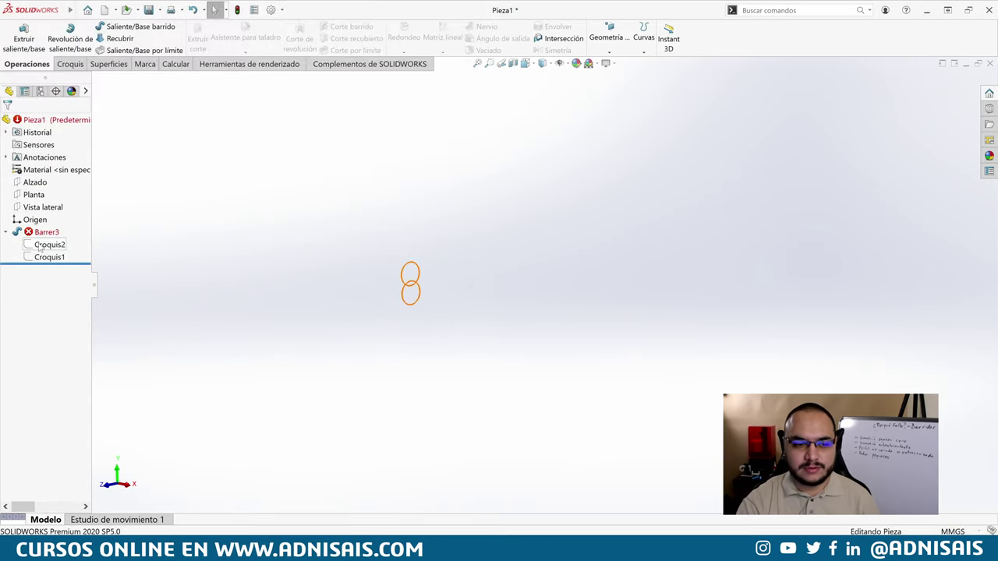
key("f")
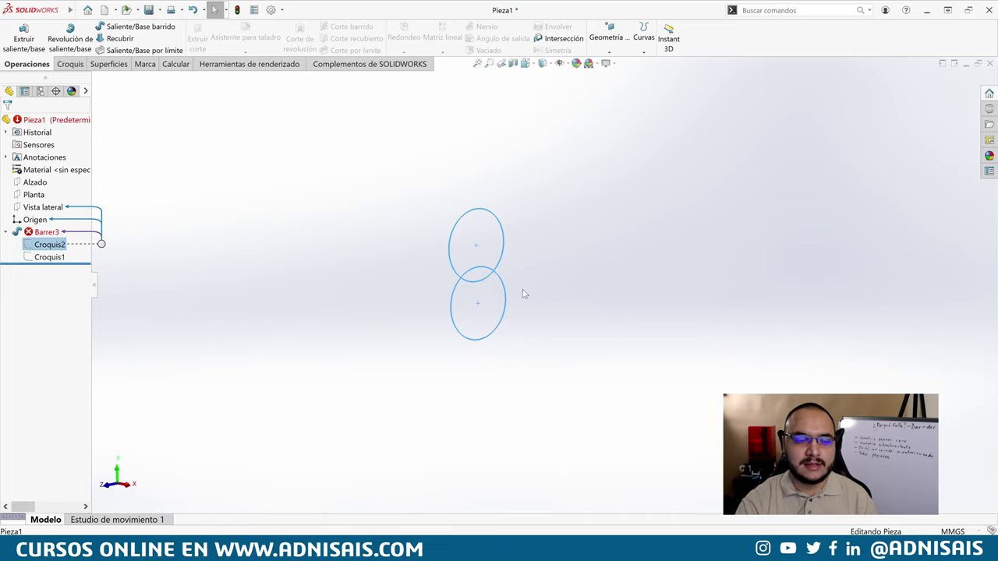
Step: Reopen the 4.00 spacing dimension and close it without changes
left_click(43, 234)
left_click(34, 247)
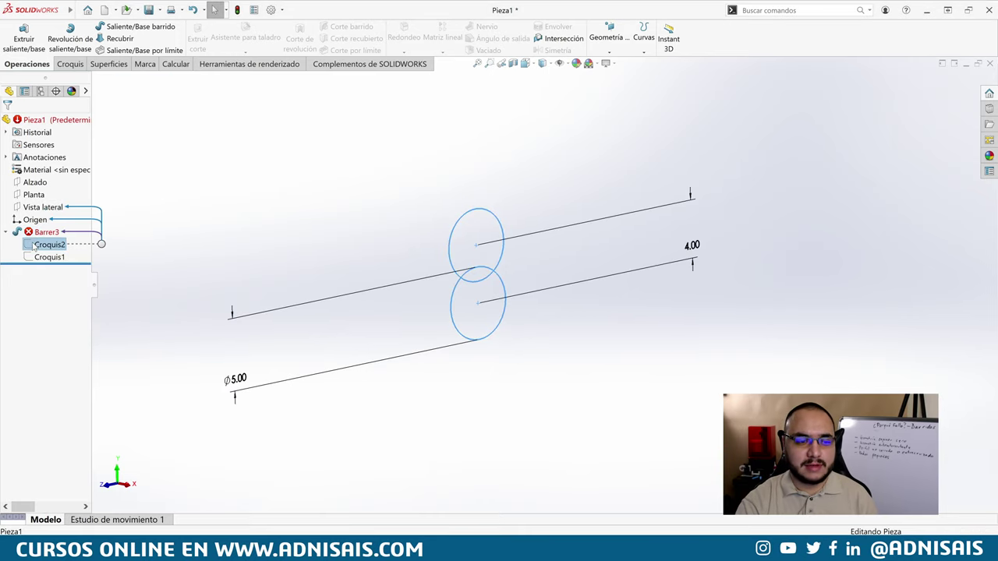
double_click(701, 250)
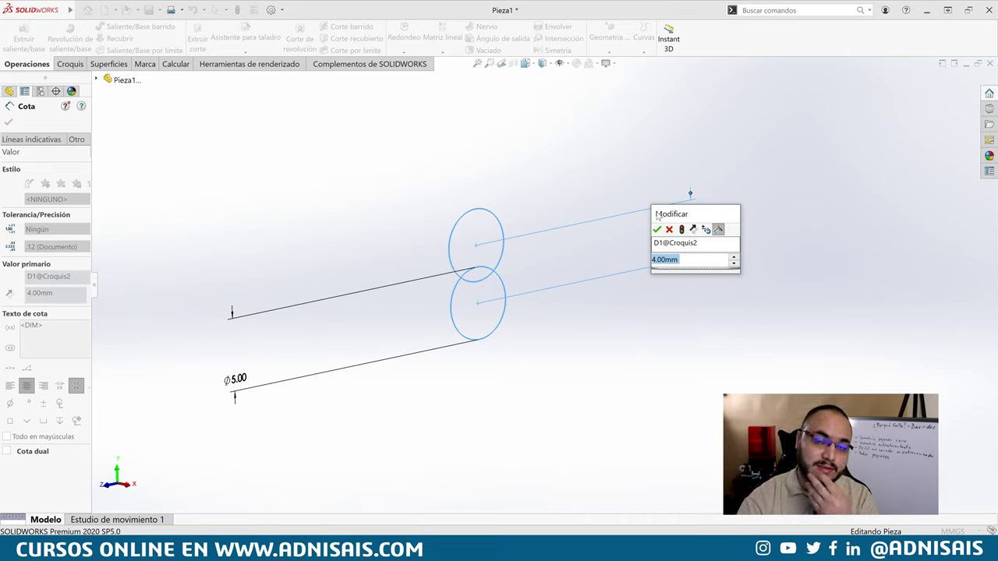
left_click(669, 229)
key("Escape")
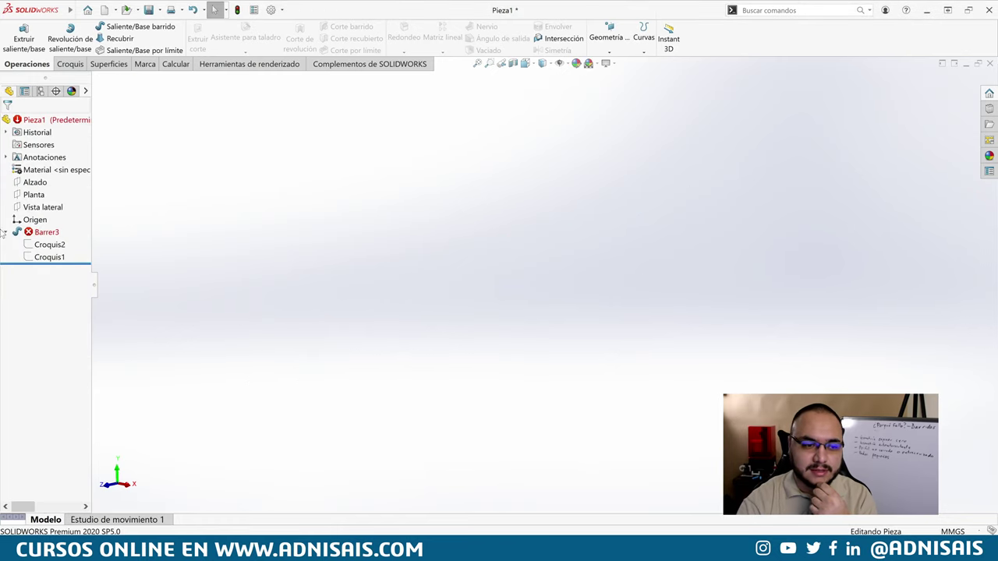
left_click(31, 243)
left_click(43, 226)
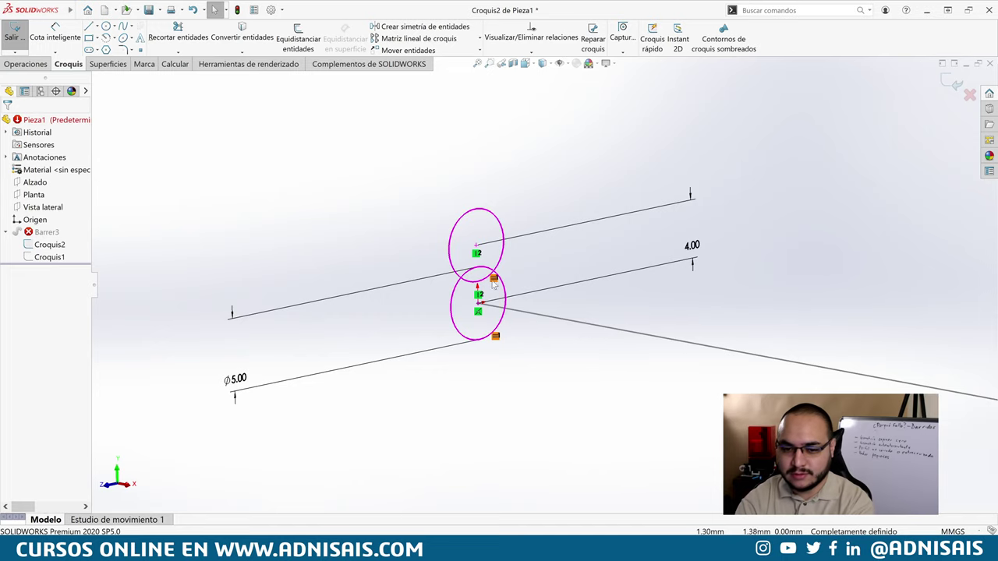
left_click(479, 237)
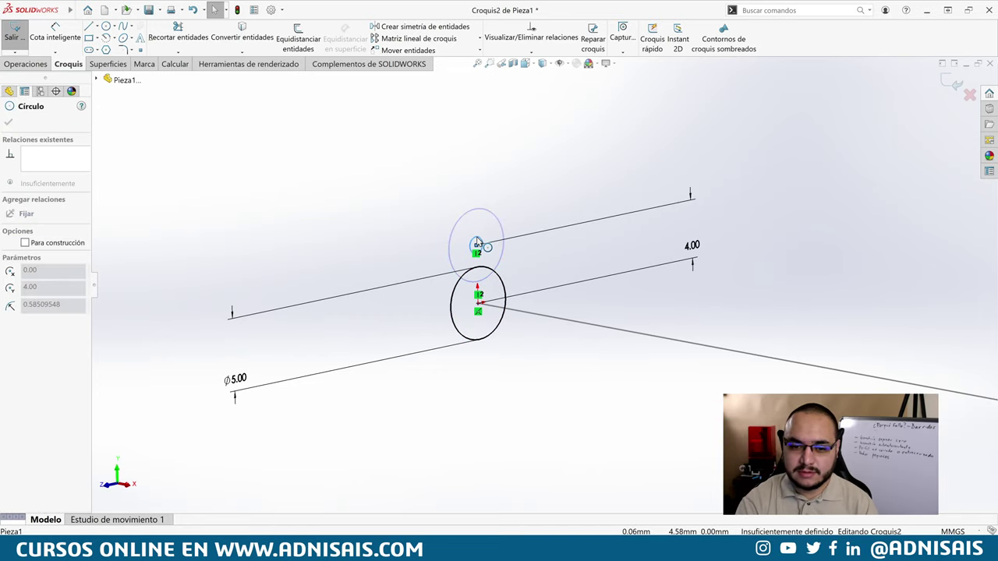
left_click(692, 248)
key("Delete")
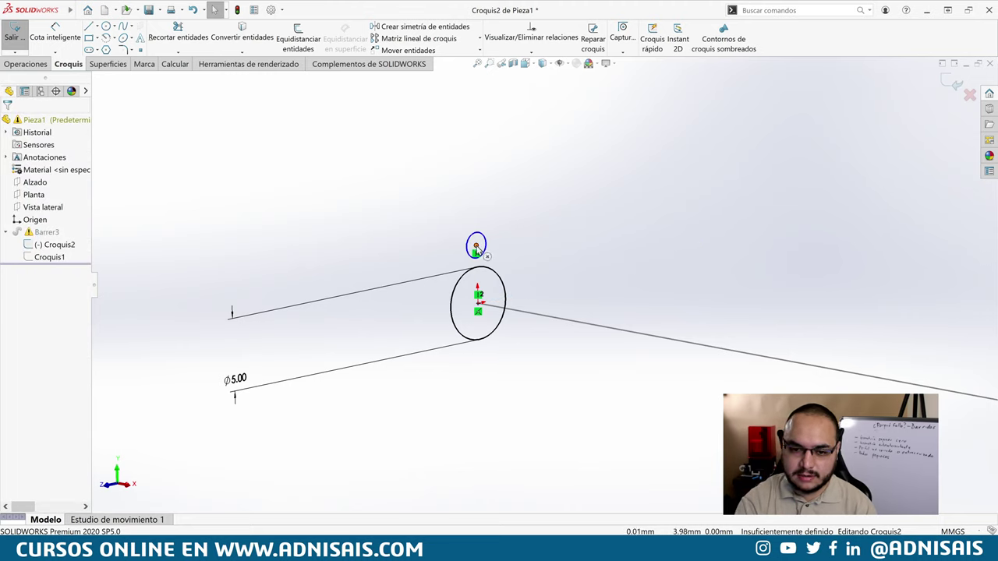
left_click_drag(476, 246, 485, 295)
left_click(953, 82)
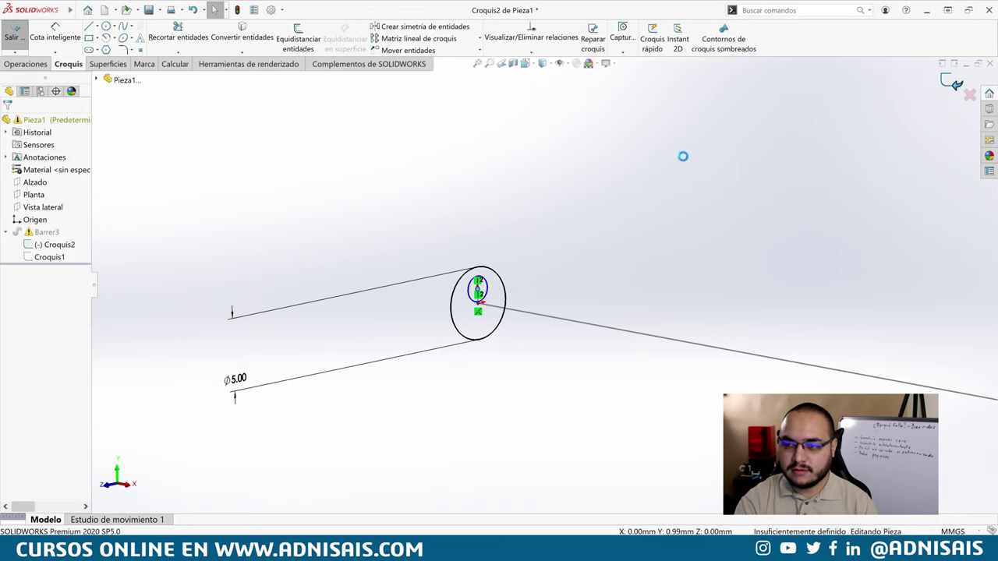
middle_click_drag(455, 334, 695, 307)
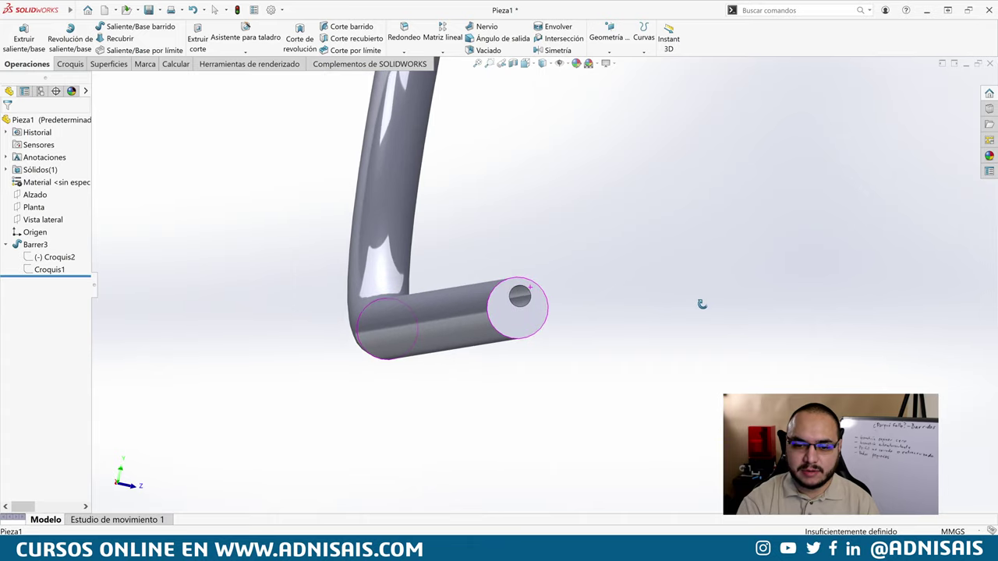
key("ctrl+1")
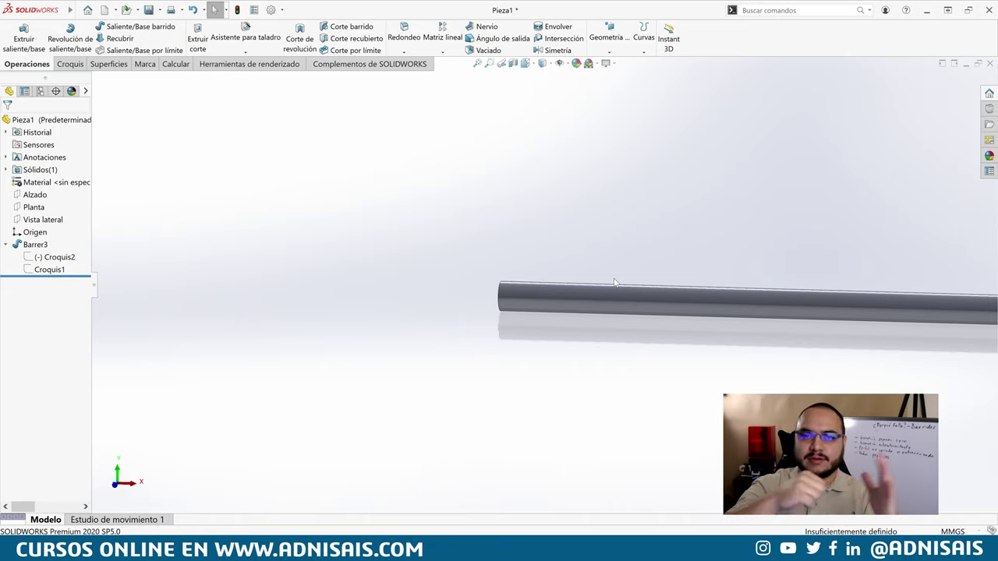
left_click(64, 254)
Step: Edit Croquis2 to place a second circle 4 mm from the first and make them equal
left_click(57, 239)
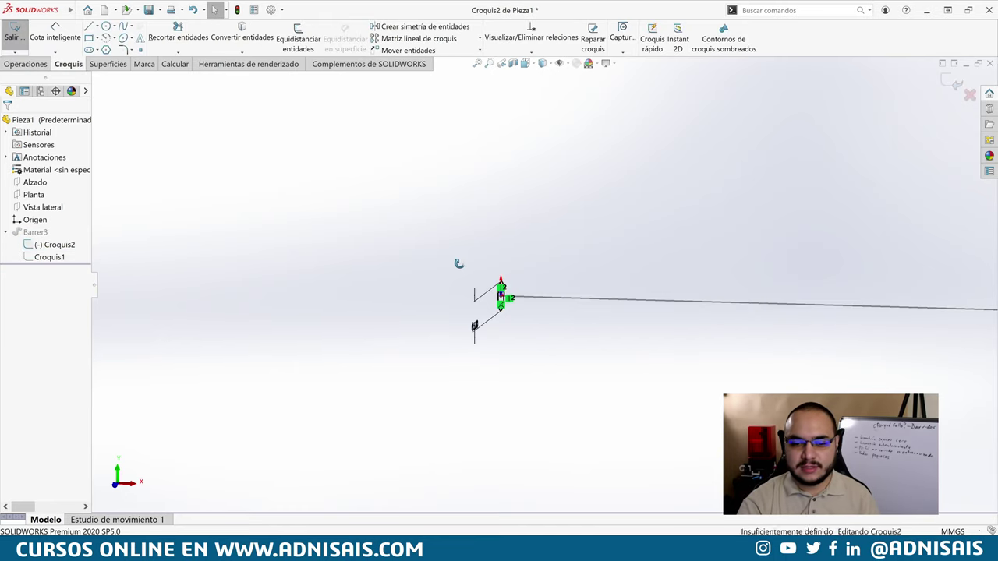
scroll(510, 301, "down", 5)
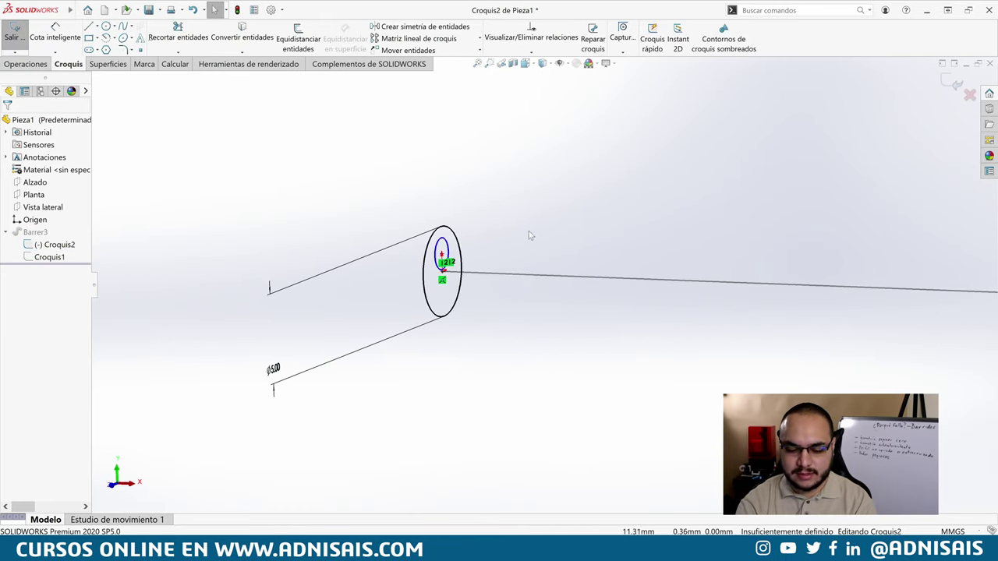
key("ctrl+z")
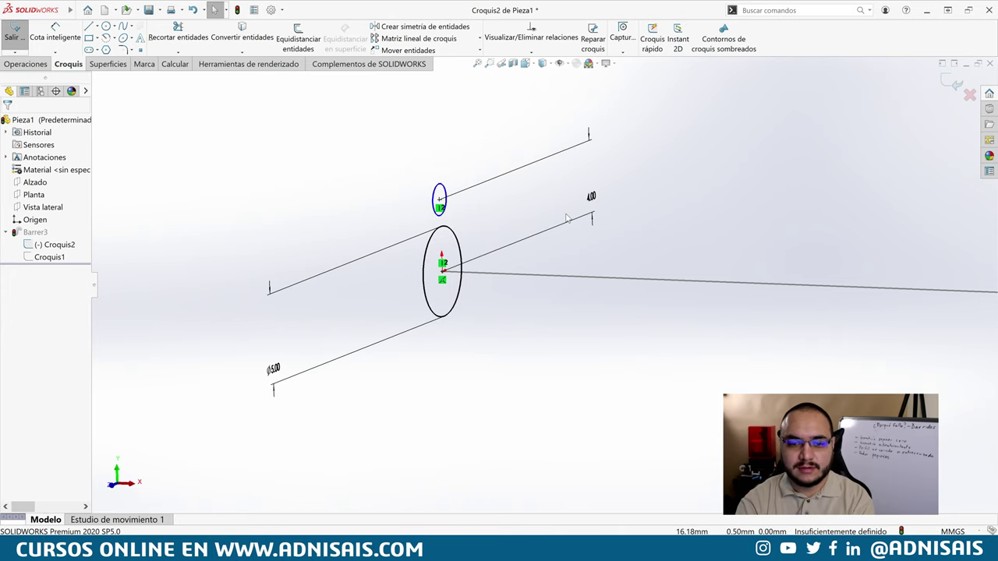
key("ctrl+z")
middle_click_drag(560, 210, 488, 226)
Step: Trim the overlapping inner arcs into a figure-8 outline and exit the sketch to rebuild
key("t")
left_click_drag(439, 230, 437, 256)
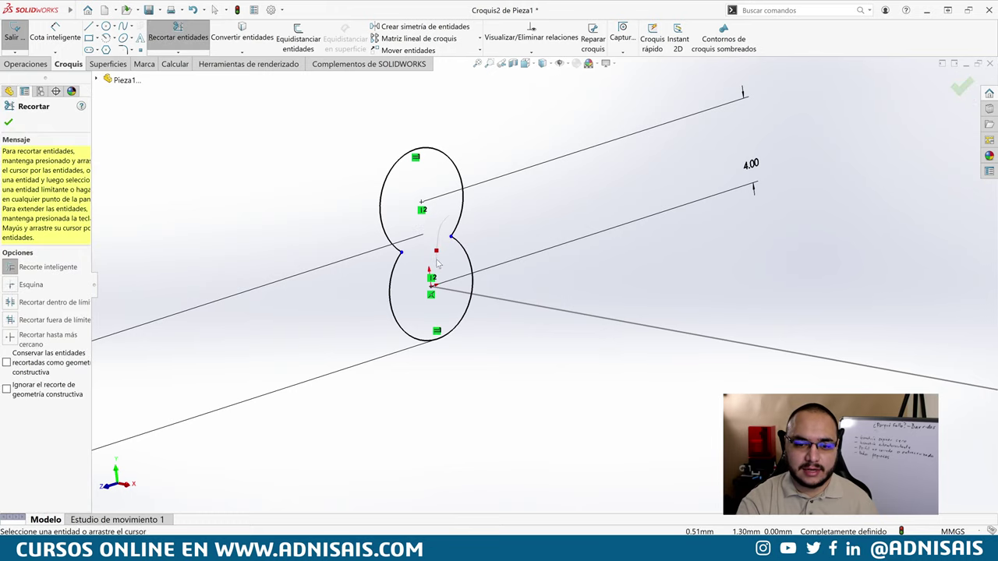
left_click(961, 86)
left_click(948, 82)
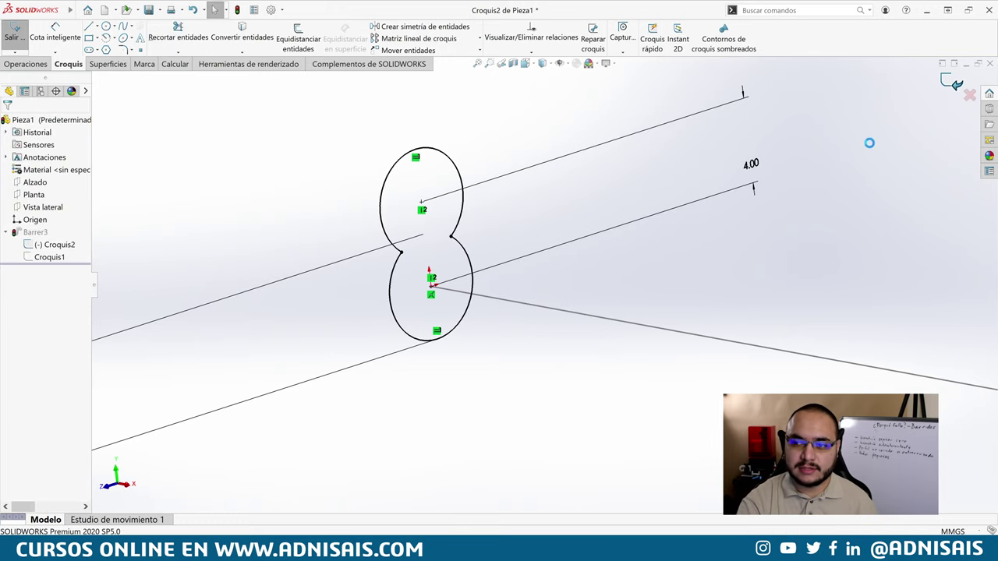
mouse_move(677, 237)
middle_mouse_down()
mouse_move(700, 251)
mouse_move(691, 256)
mouse_move(698, 266)
mouse_move(729, 260)
mouse_move(664, 207)
mouse_move(616, 214)
mouse_move(604, 230)
middle_mouse_up()
scroll(608, 229, "down", 2)
scroll(645, 229, "down", 1)
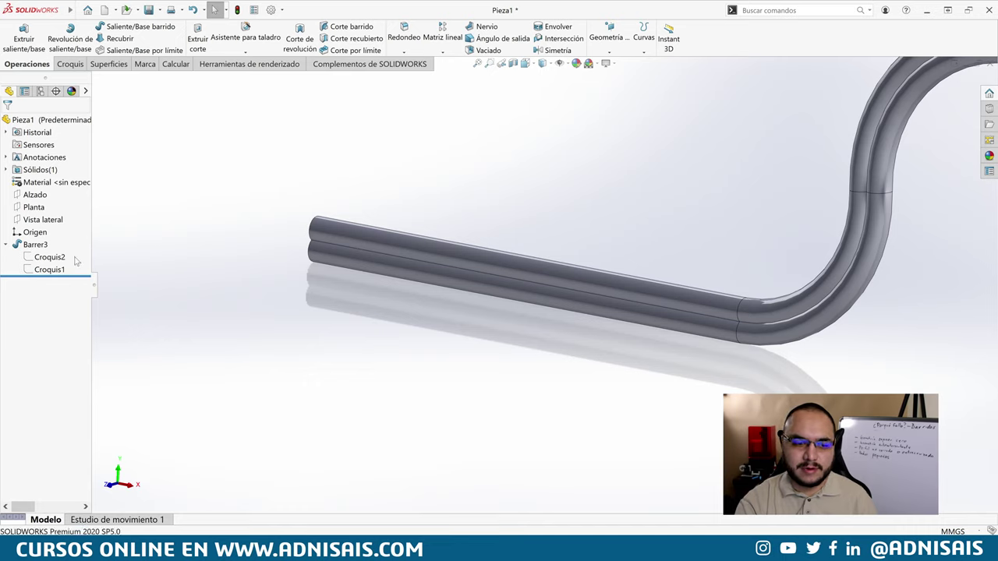
left_click(49, 257)
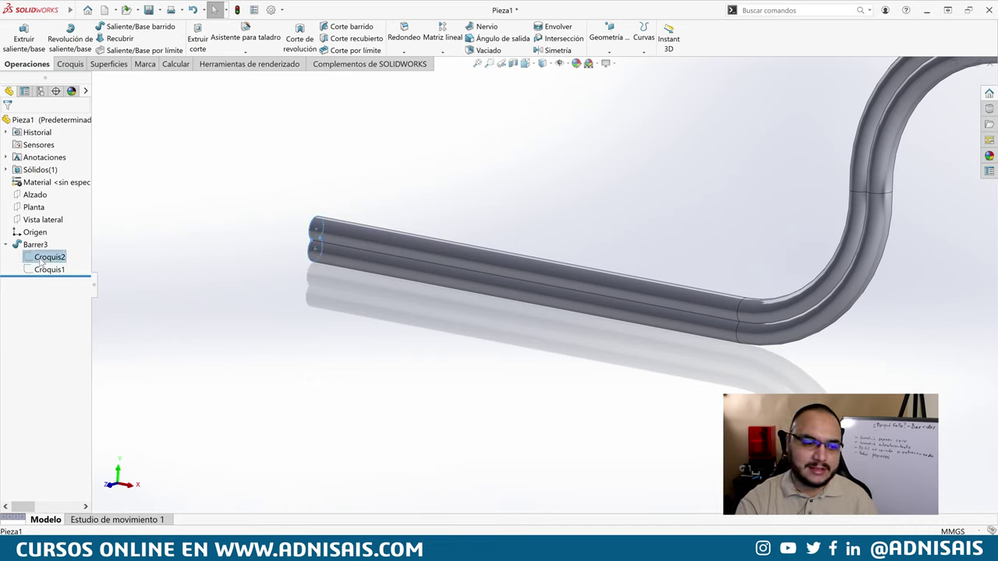
double_click(372, 231)
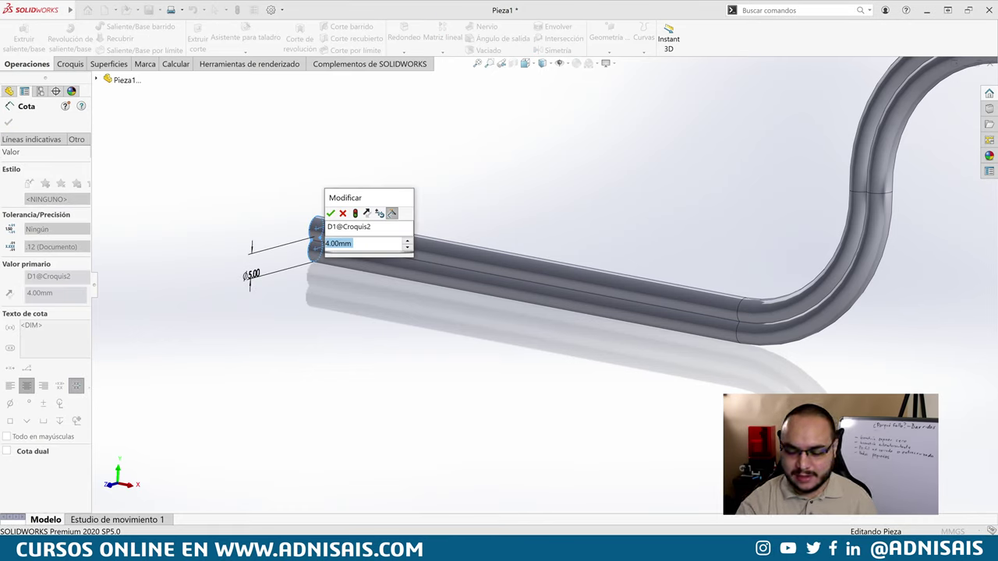
key("Return")
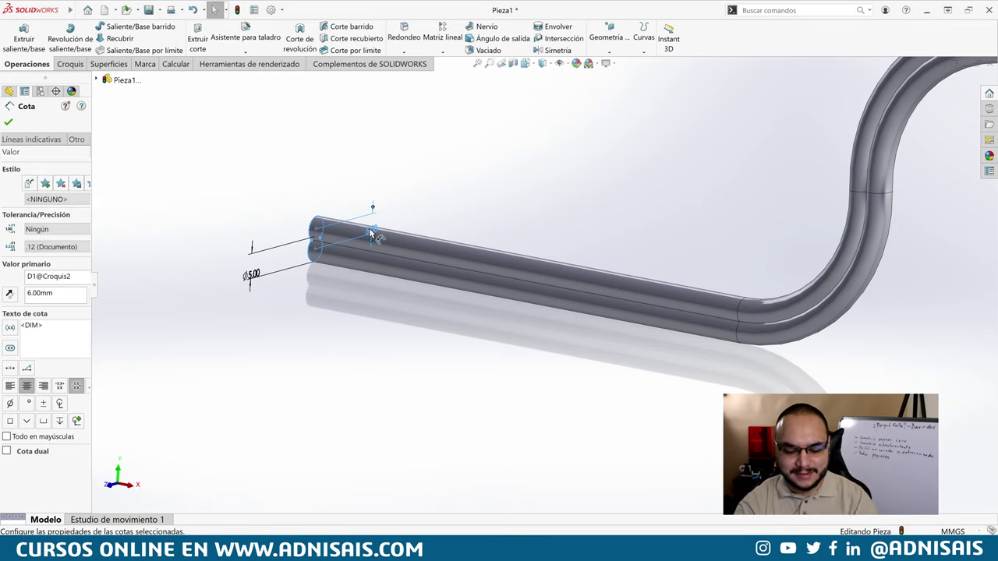
key("Escape")
left_click(521, 283)
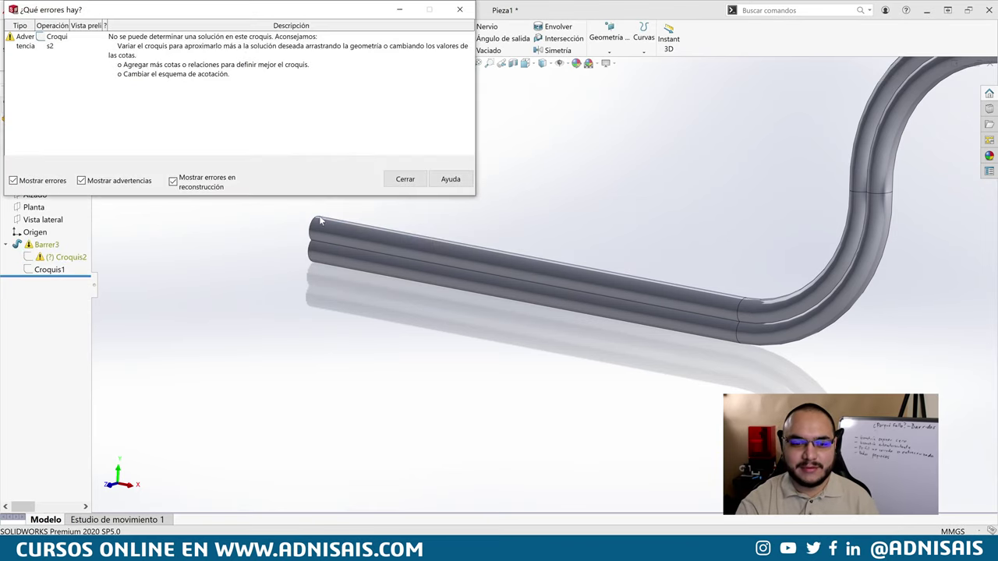
left_click(406, 177)
scroll(312, 250, "down", 3)
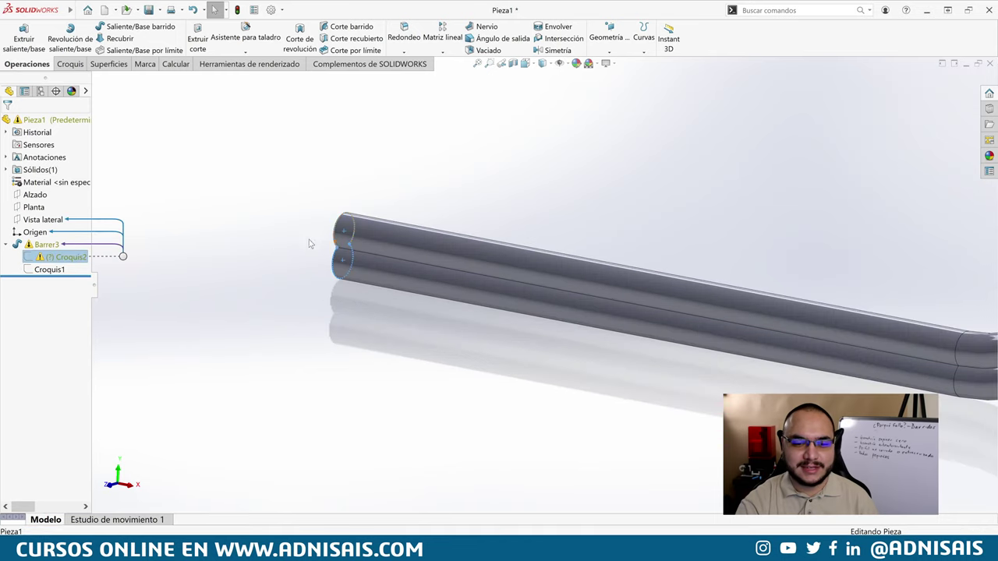
scroll(360, 259, "down", 1)
scroll(360, 259, "down", 1)
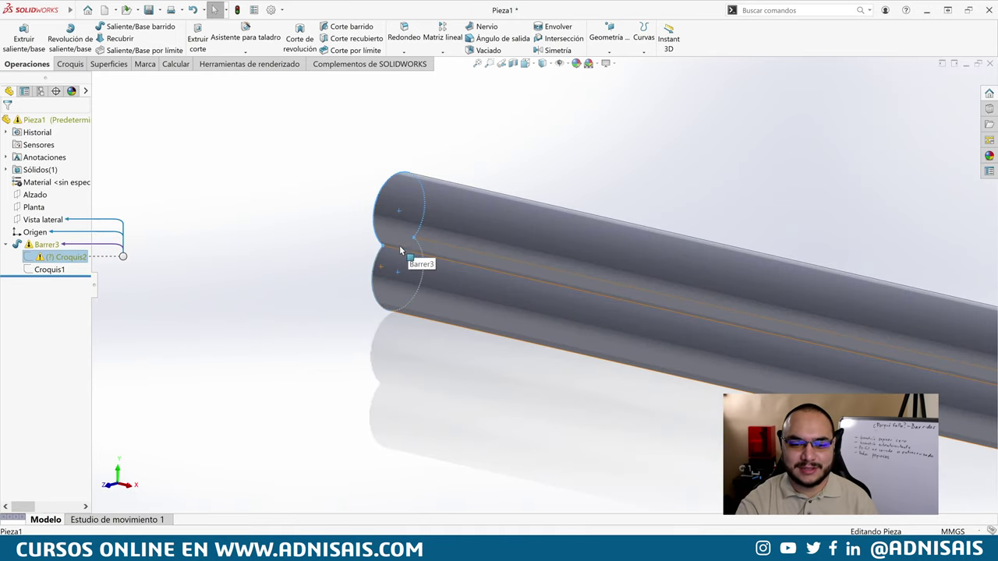
left_click(235, 210)
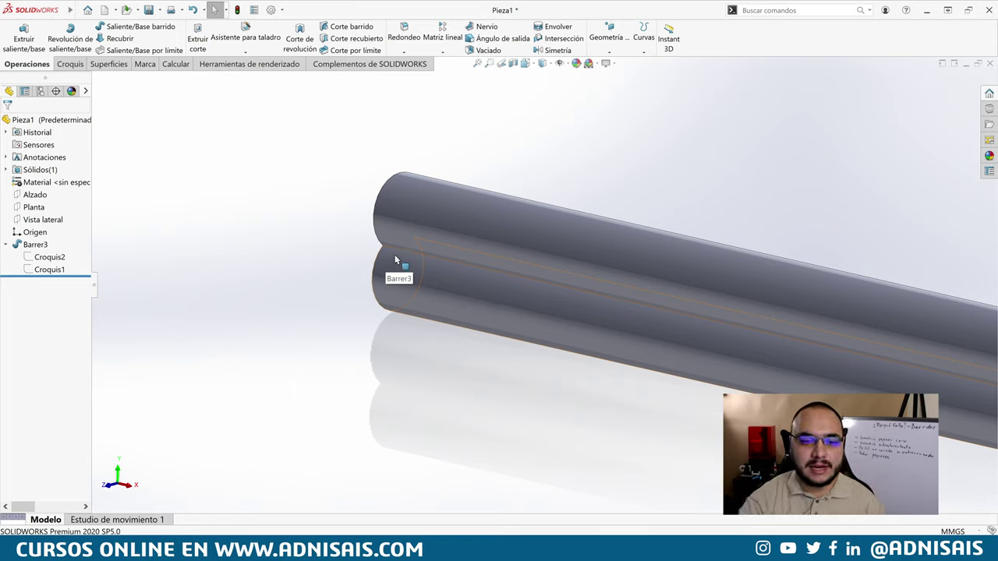
Step: Delete the Barrer3 sweep feature
left_click(45, 257)
left_click(117, 251)
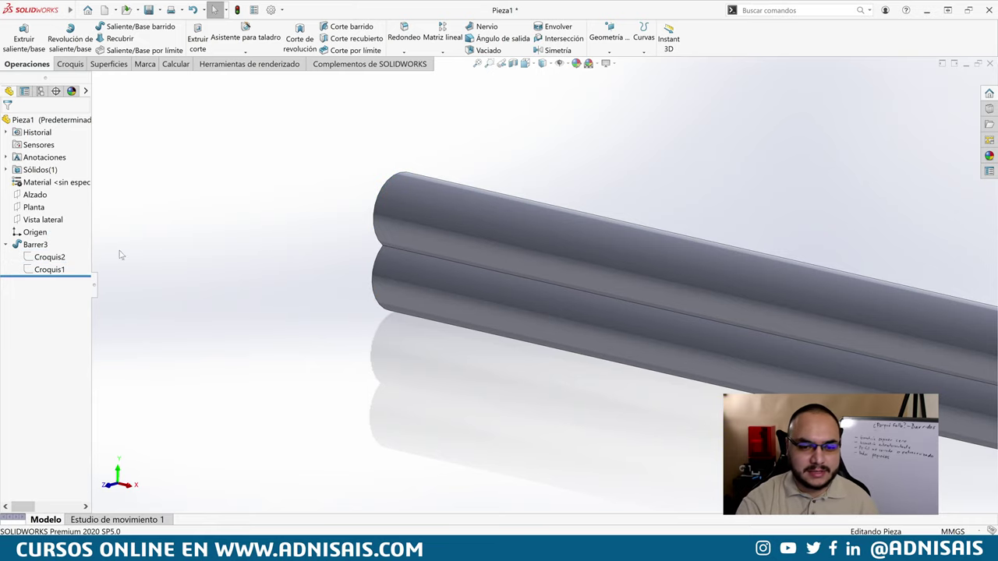
left_click(34, 245)
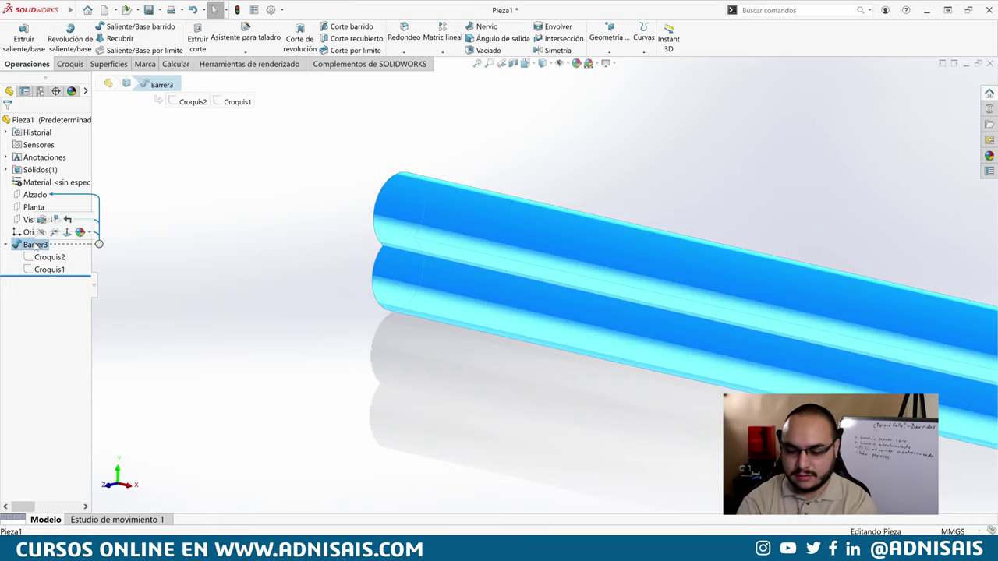
key("Delete")
Step: Hide the Croquis1 path sketch and start a new sketch on the Alzado plane
left_click(28, 244)
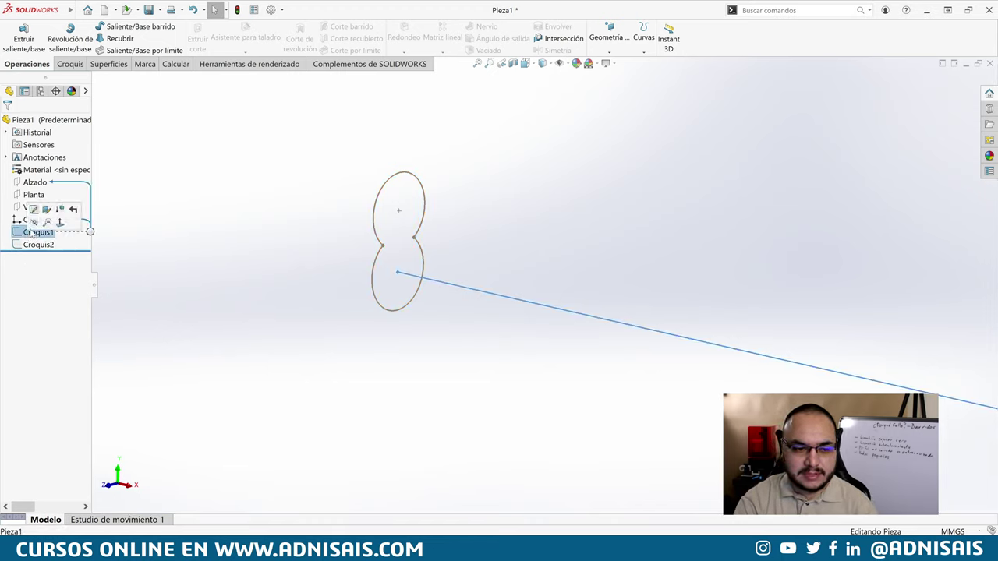
left_click(35, 207)
left_click(35, 182)
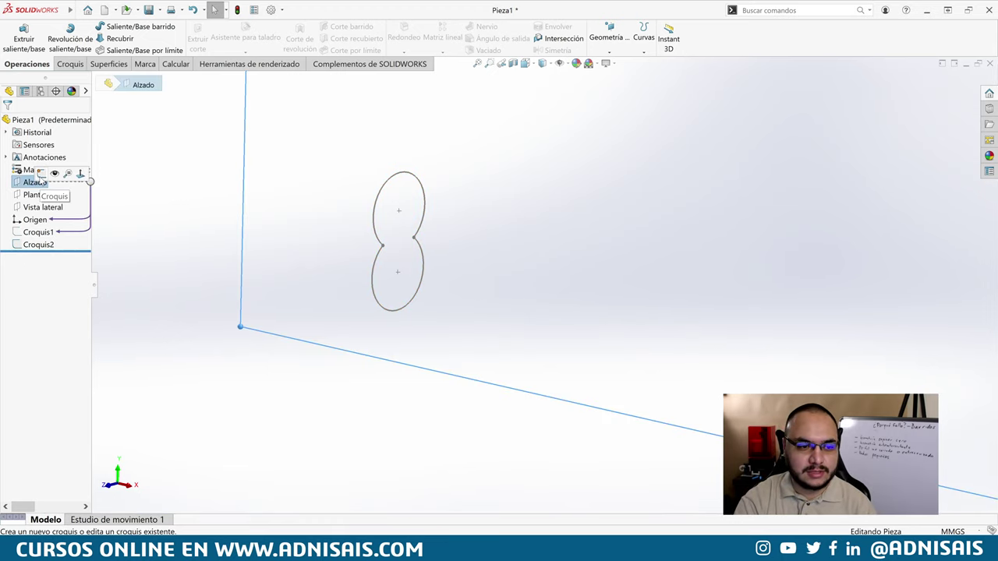
left_click(43, 170)
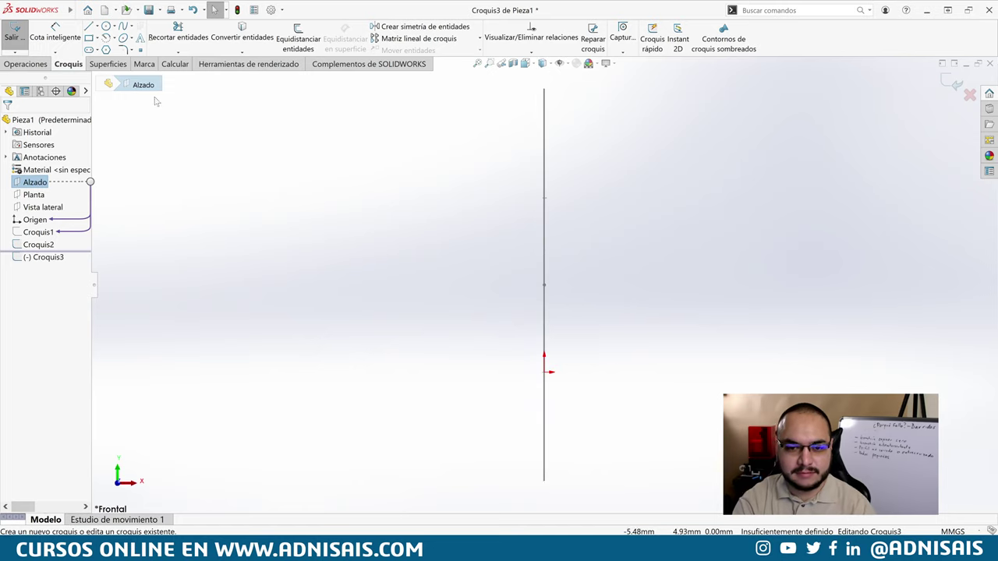
Step: Draw a looping spline from the origin through four points, ending inside the loop, and exit the sketch
left_click(123, 26)
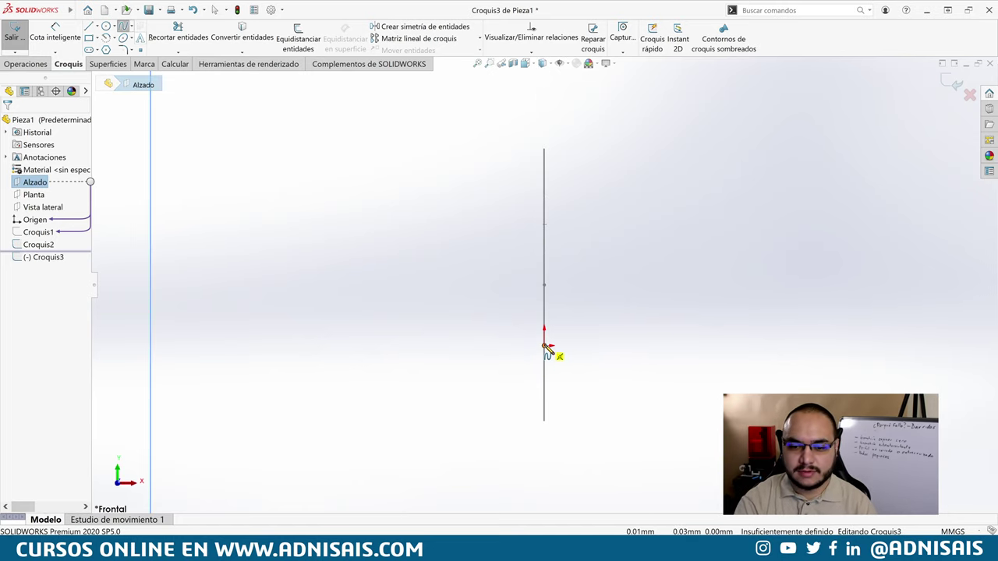
left_click(545, 345)
key("z")
left_click(722, 277)
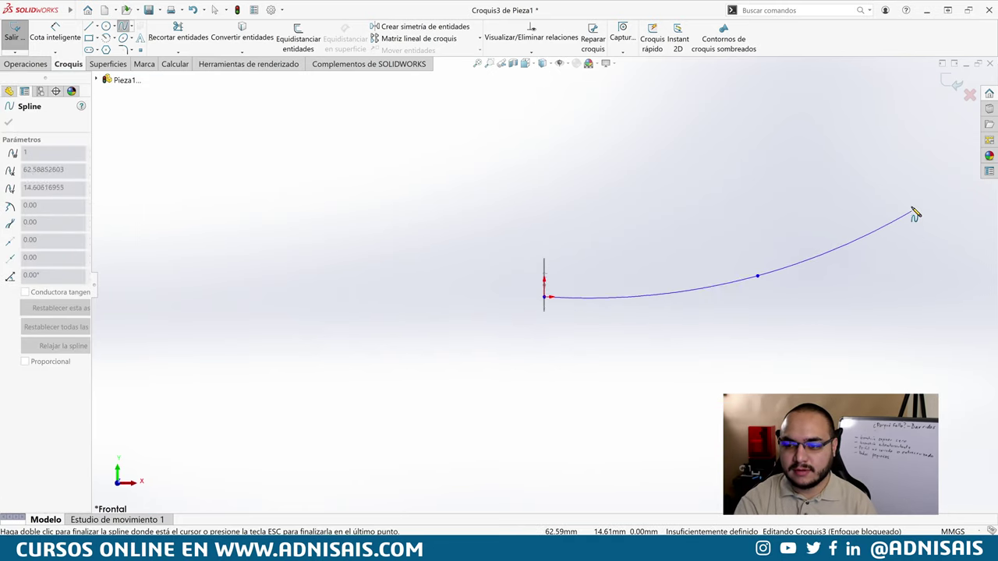
left_click(846, 153)
left_click(719, 106)
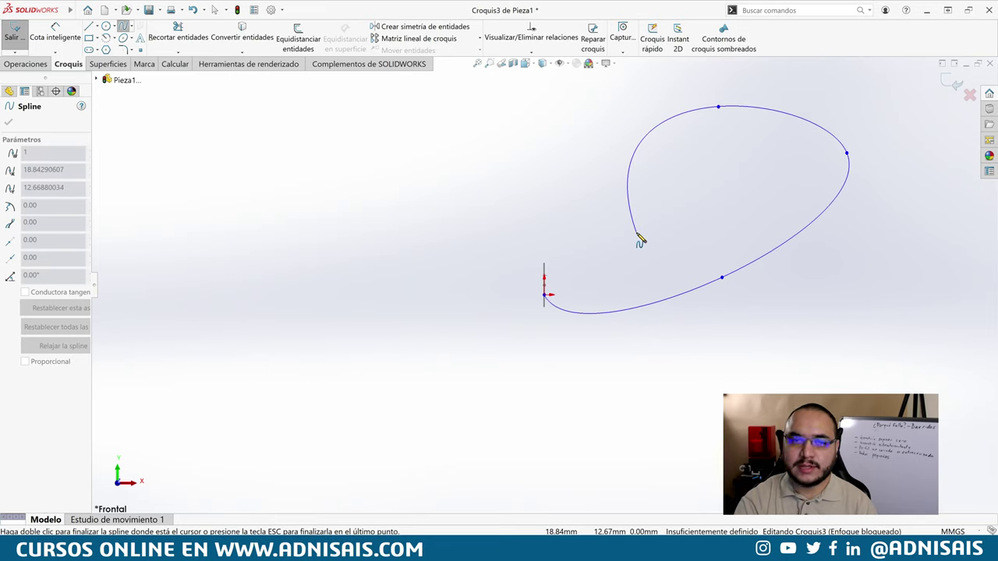
left_click(635, 230)
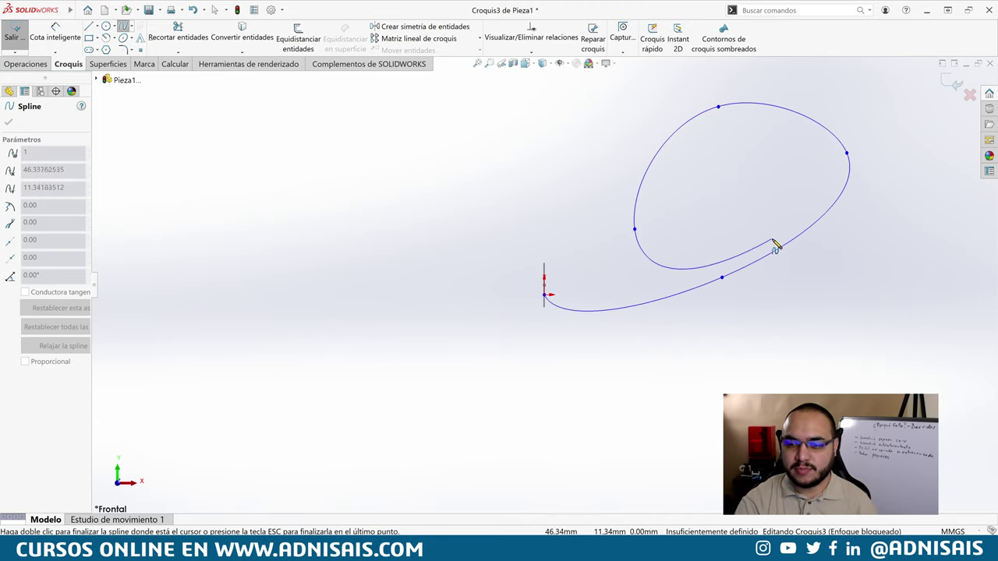
double_click(787, 240)
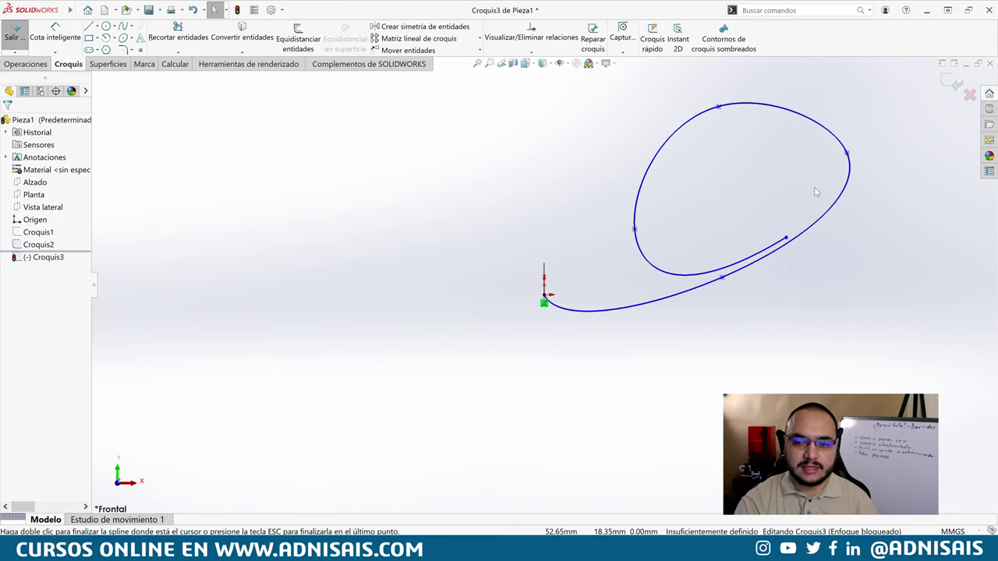
left_click(955, 83)
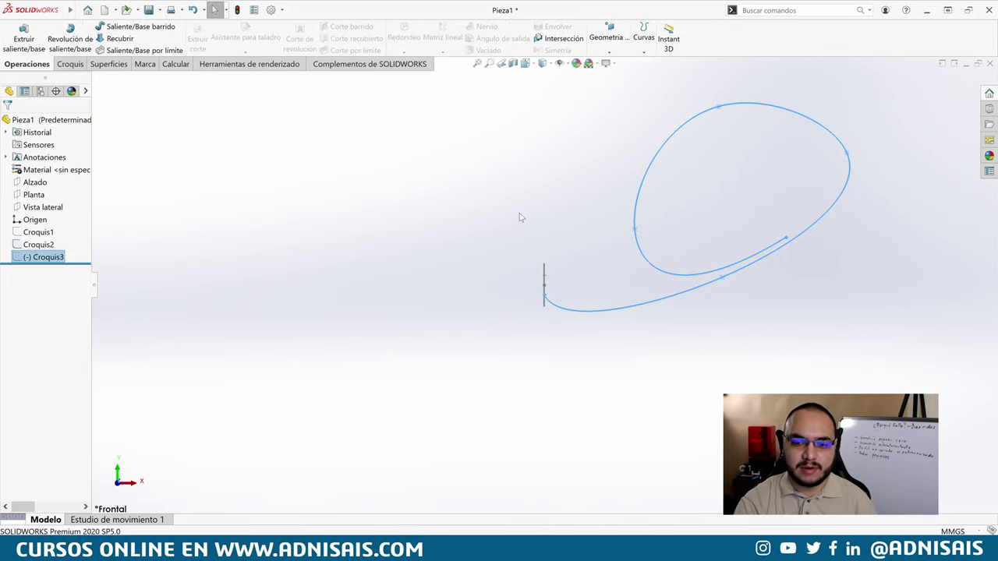
mouse_move(521, 218)
middle_mouse_down()
mouse_move(495, 232)
mouse_move(647, 292)
middle_mouse_up()
Step: Try sweeping the figure-8 Croquis2 profile along the Croquis3 spline, which fails with an error
left_click(628, 167)
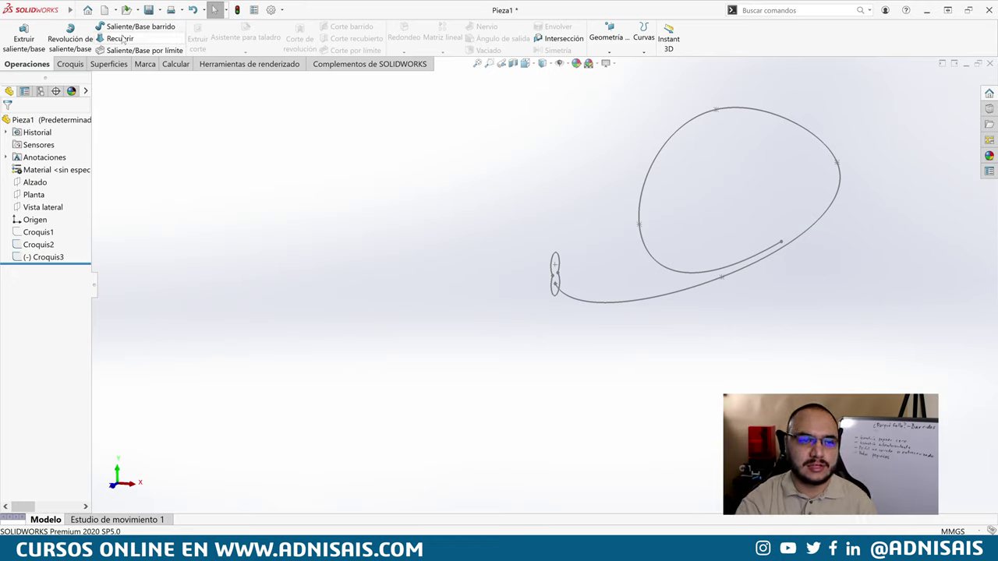
left_click(132, 26)
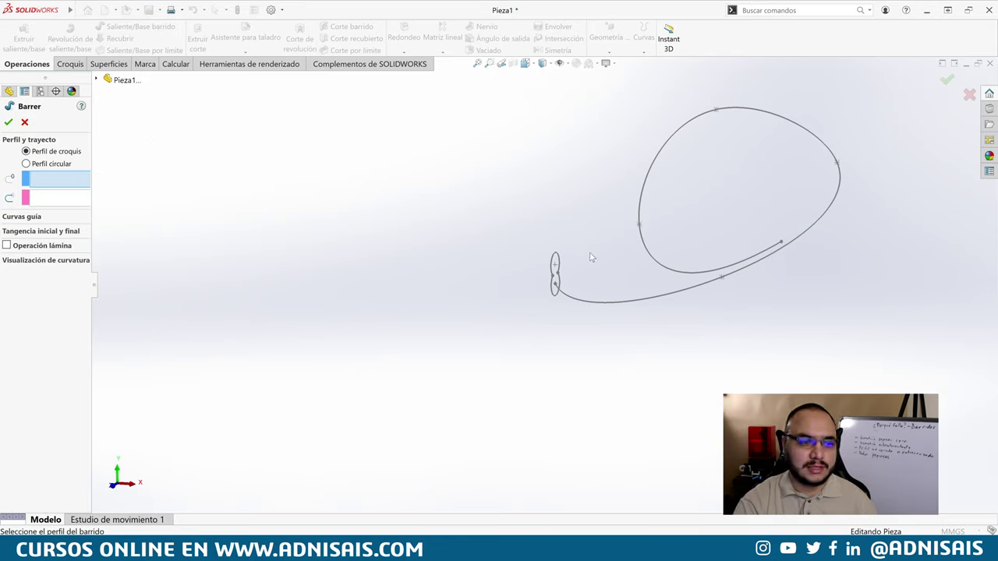
left_click(558, 260)
scroll(639, 266, "down", 2)
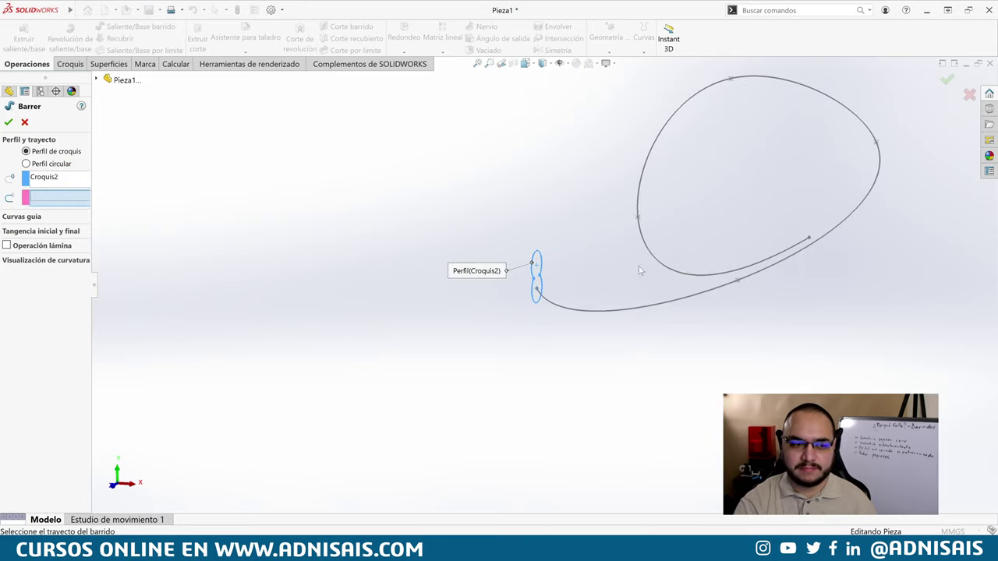
scroll(679, 285, "down", 2)
left_click(709, 298)
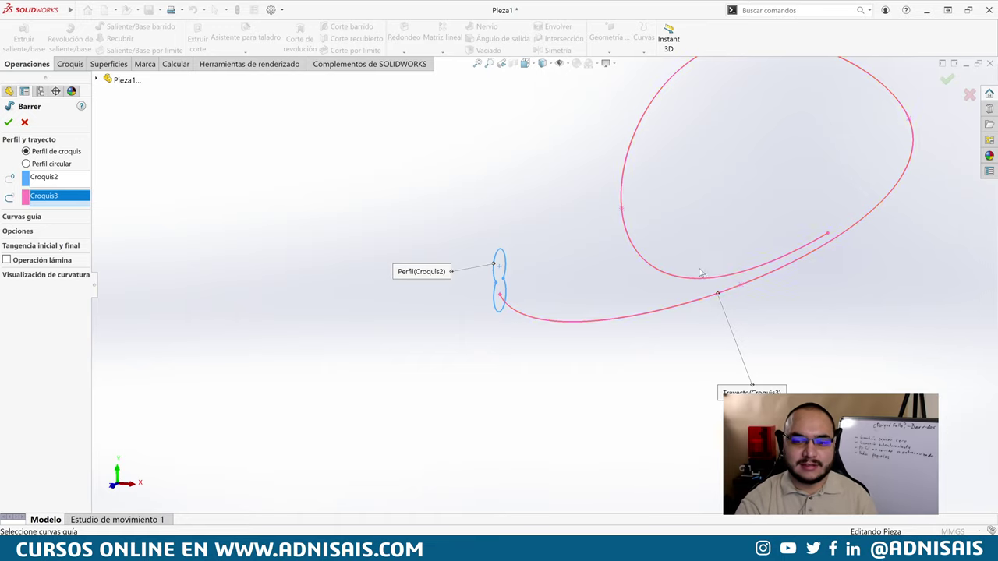
scroll(699, 272, "up", 4)
scroll(681, 241, "down", 1)
scroll(696, 223, "down", 2)
scroll(697, 226, "down", 2)
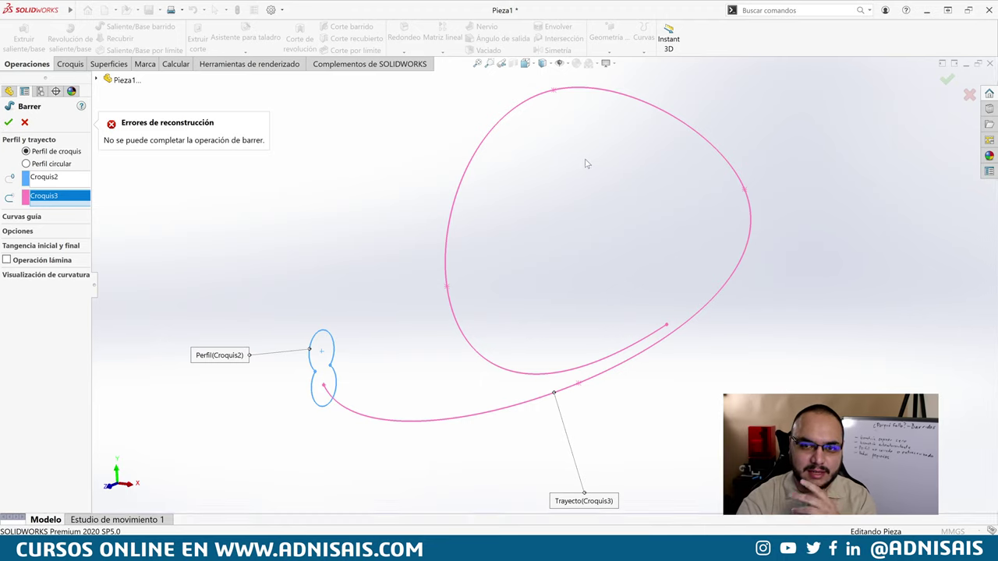
Step: Cancel the failed sweep, then draw red freehand markup around the spline loop in front view
left_click(24, 122)
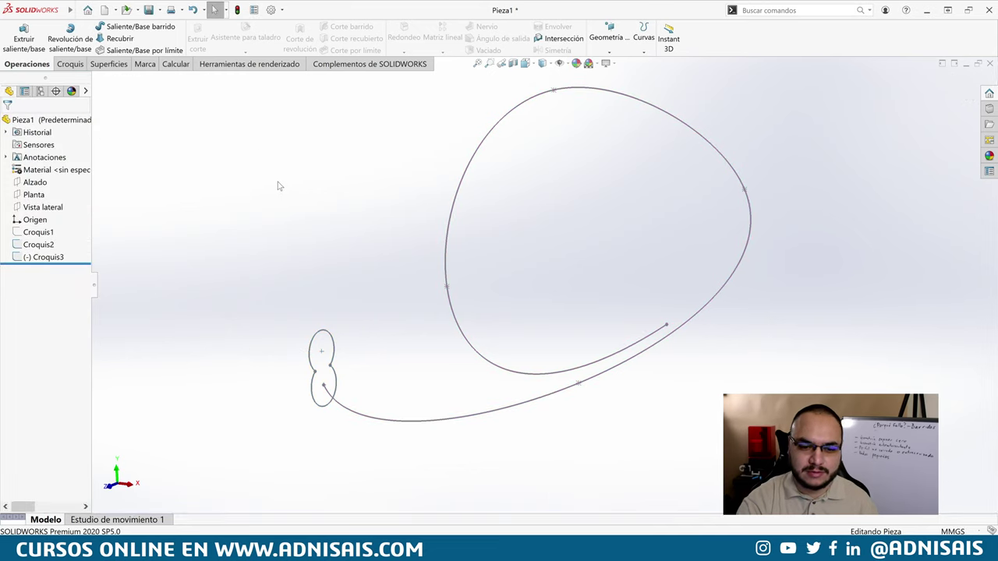
key("ctrl+1")
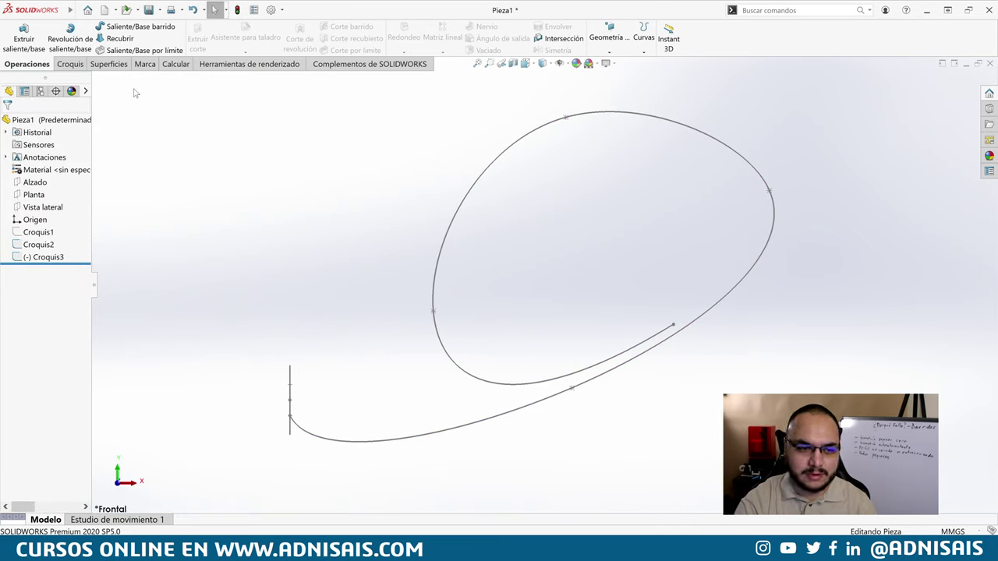
left_click(144, 64)
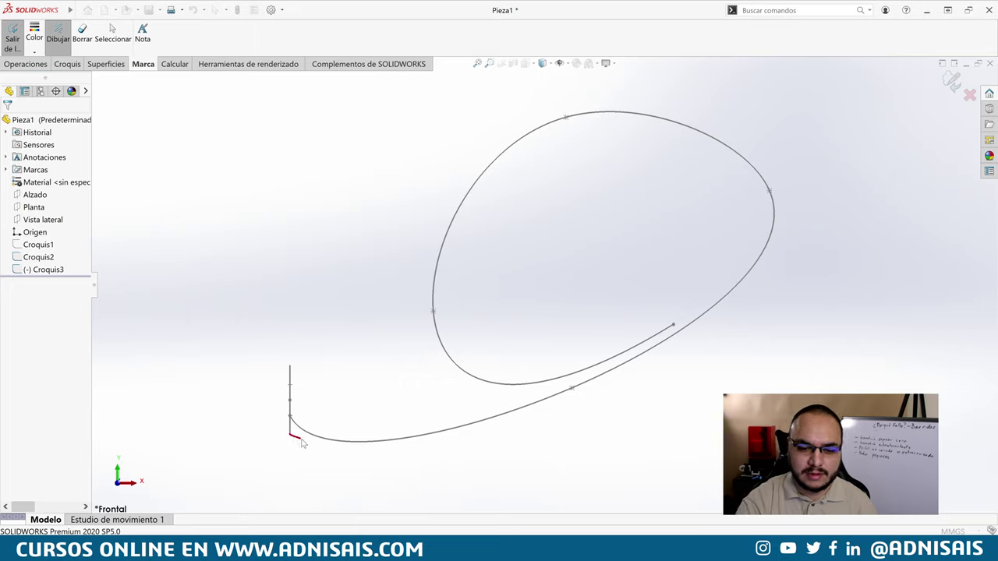
mouse_move(353, 455)
left_mouse_down()
mouse_move(546, 108)
mouse_move(392, 291)
mouse_move(519, 384)
mouse_move(684, 365)
left_mouse_up()
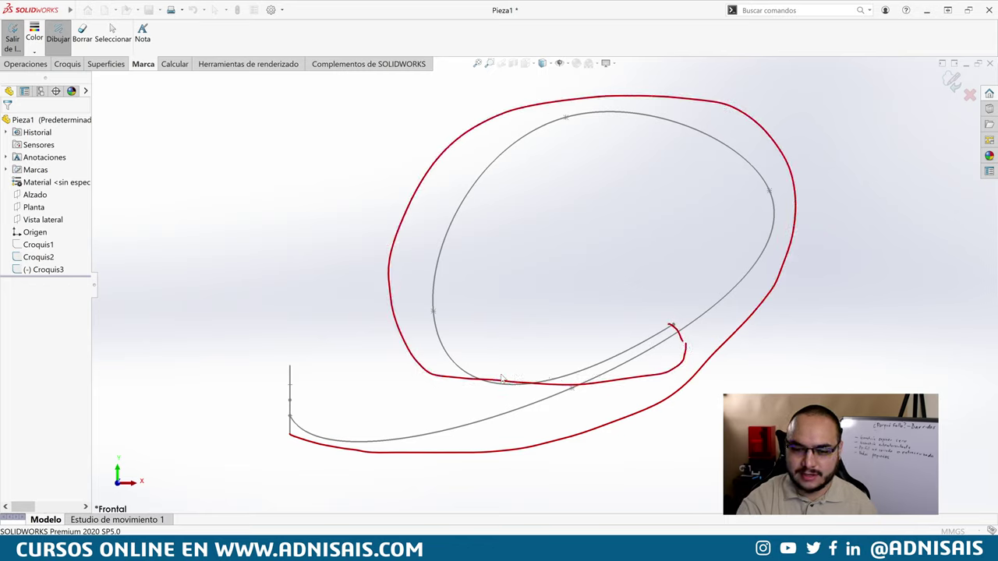
mouse_move(294, 367)
left_mouse_down()
mouse_move(390, 363)
mouse_move(538, 335)
mouse_move(650, 273)
mouse_move(684, 184)
mouse_move(572, 178)
mouse_move(513, 292)
mouse_move(658, 318)
left_mouse_up()
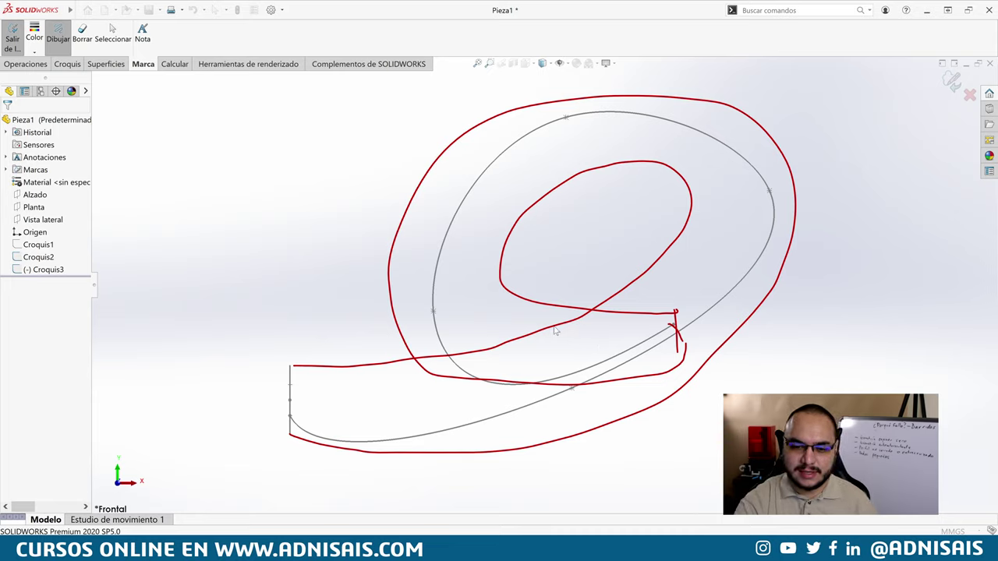
mouse_move(618, 315)
left_mouse_down()
mouse_move(530, 341)
mouse_move(507, 370)
mouse_move(671, 347)
mouse_move(574, 375)
mouse_move(496, 368)
mouse_move(626, 348)
mouse_move(618, 353)
left_mouse_up()
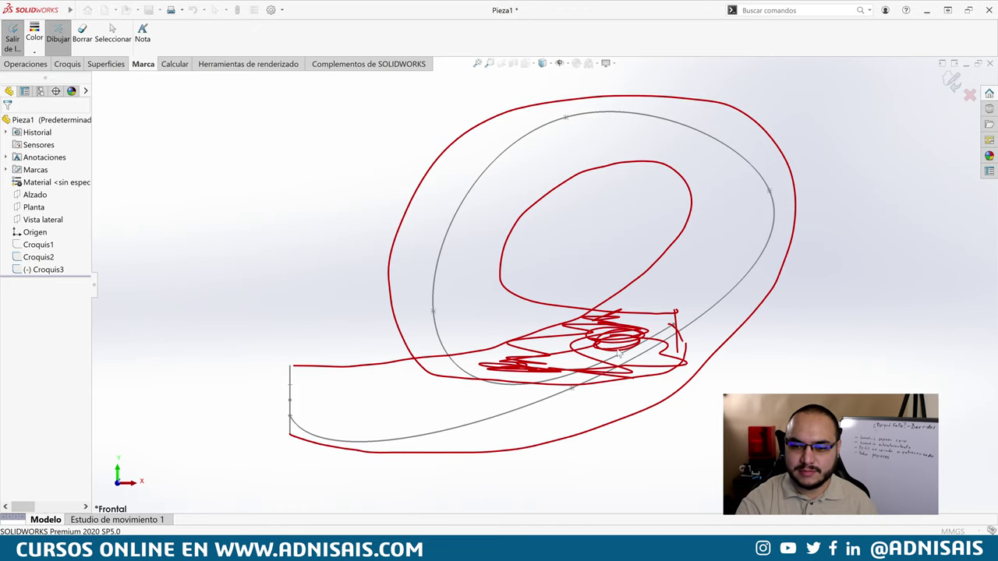
left_click(952, 84)
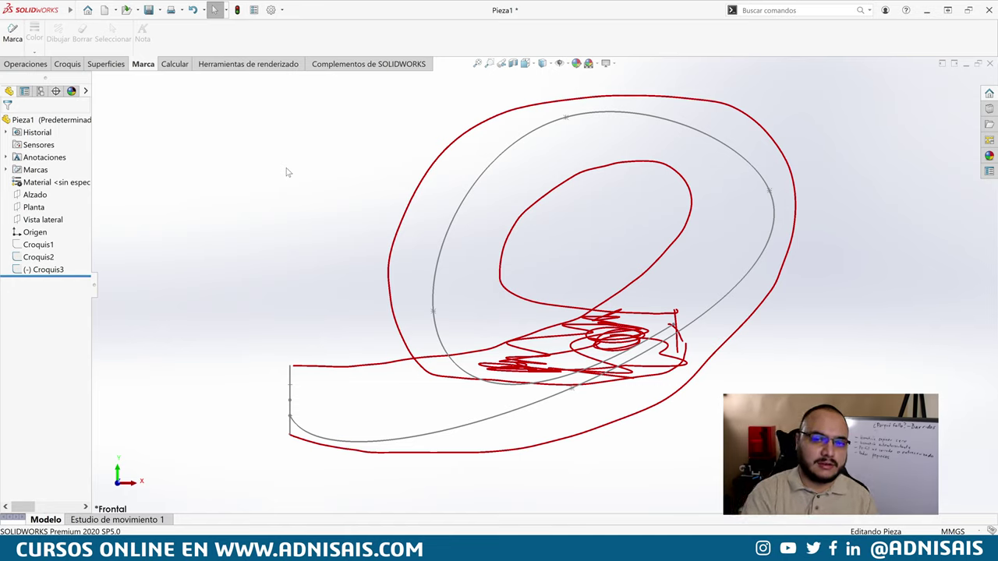
Step: Hide the red markup strokes through the view's Hide/Show Items options
left_click(41, 269)
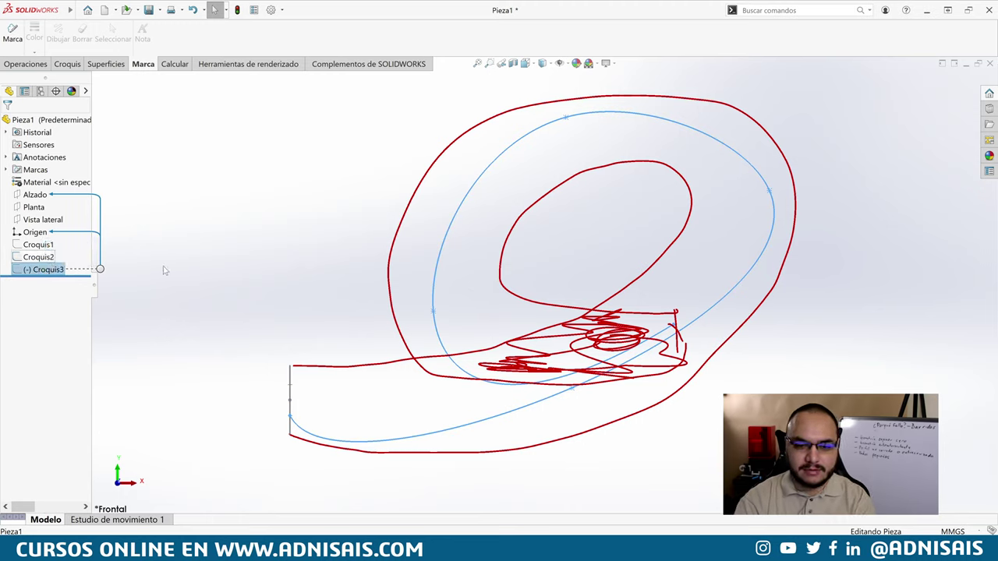
left_click(274, 236)
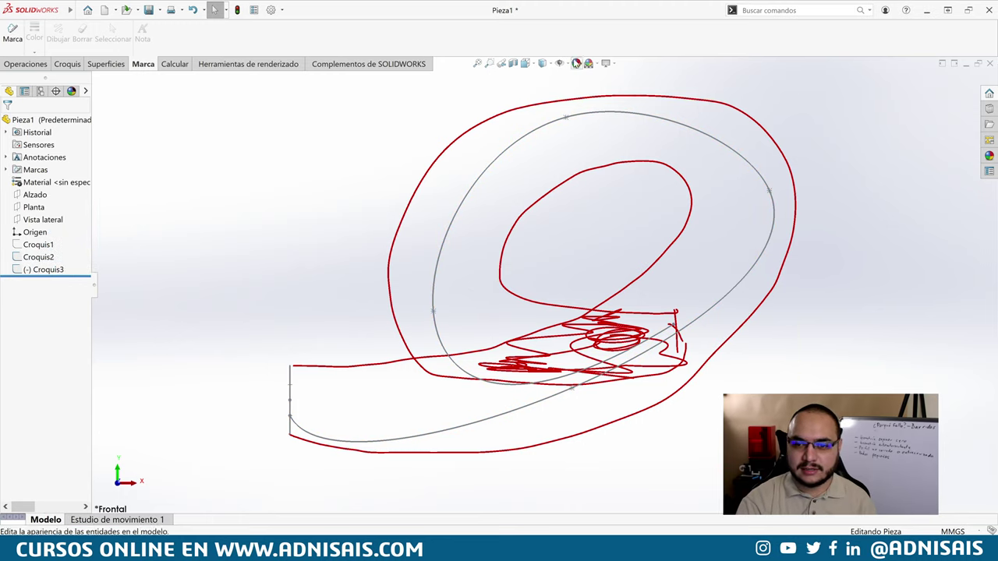
left_click(562, 63)
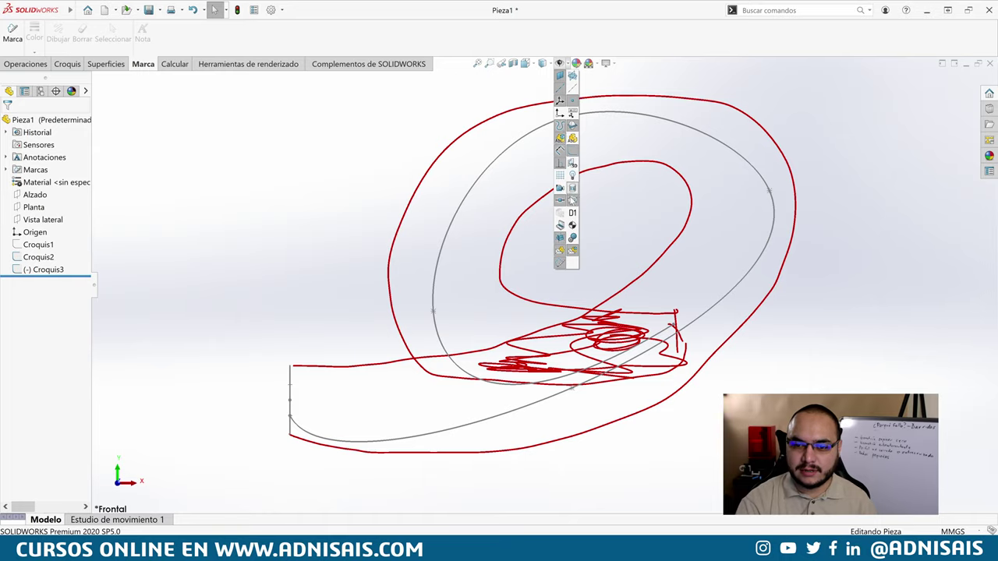
left_click(560, 262)
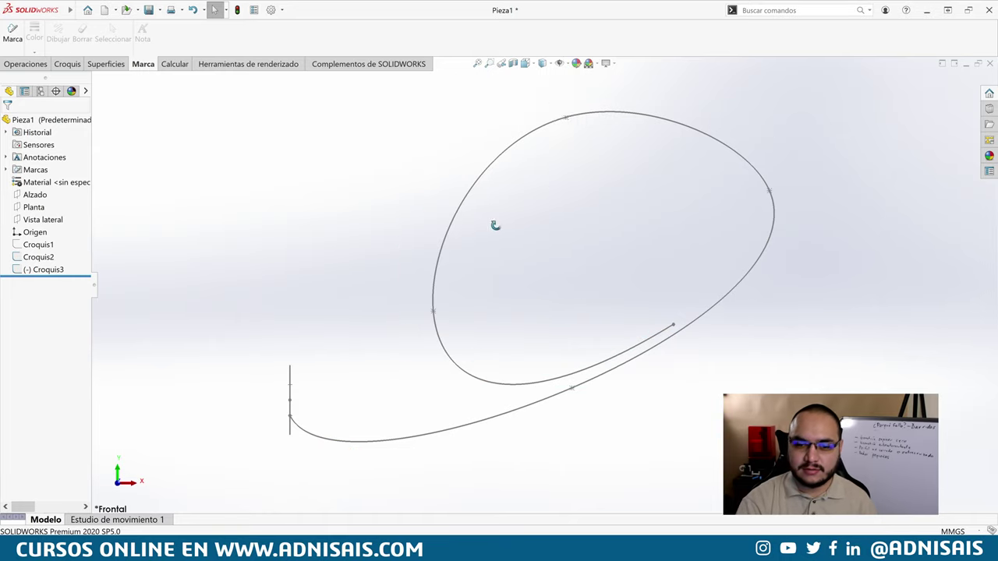
Step: Hide the looping Croquis3 path sketch
middle_click_drag(494, 225, 473, 260)
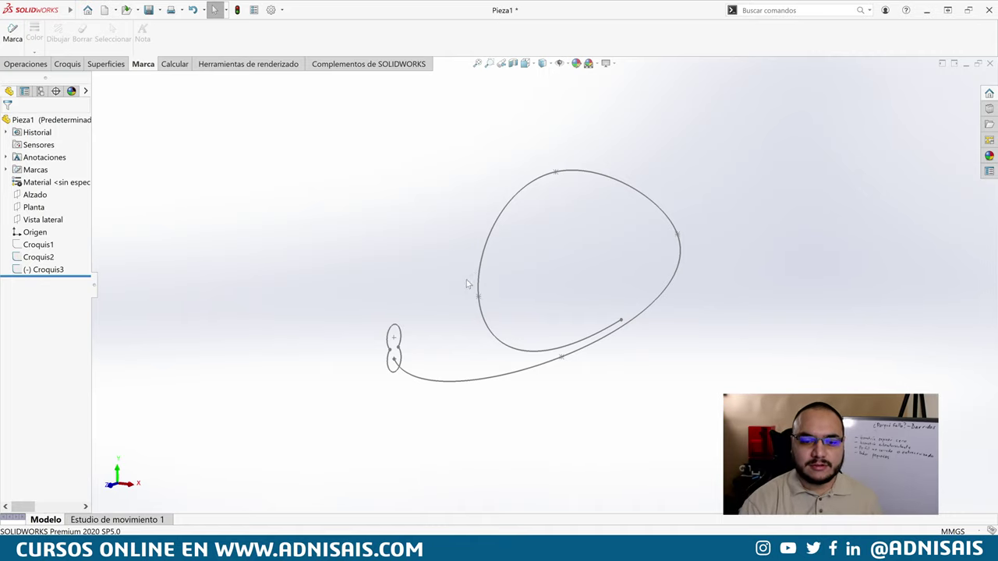
scroll(394, 363, "down", 2)
scroll(419, 340, "down", 3)
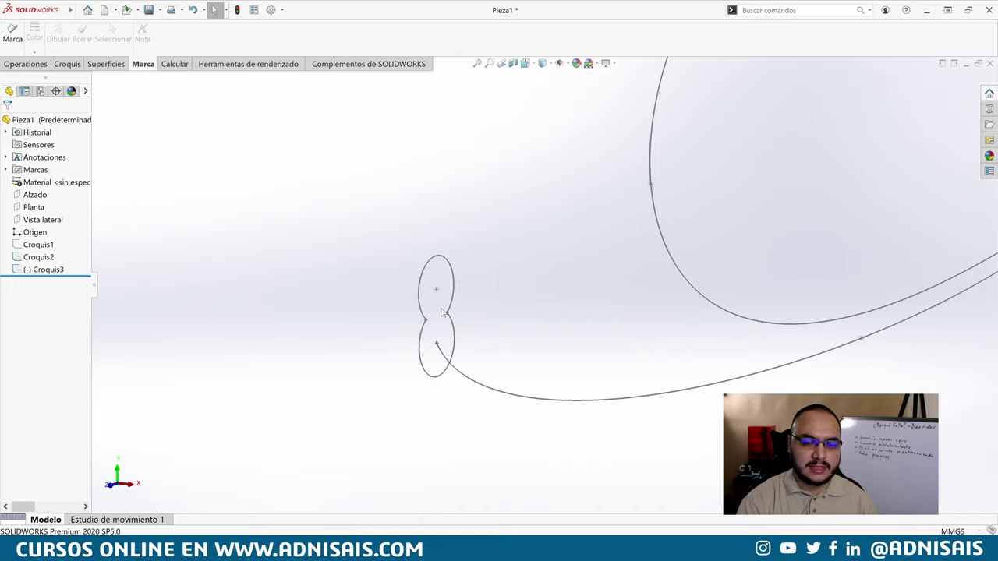
scroll(429, 276, "up", 1)
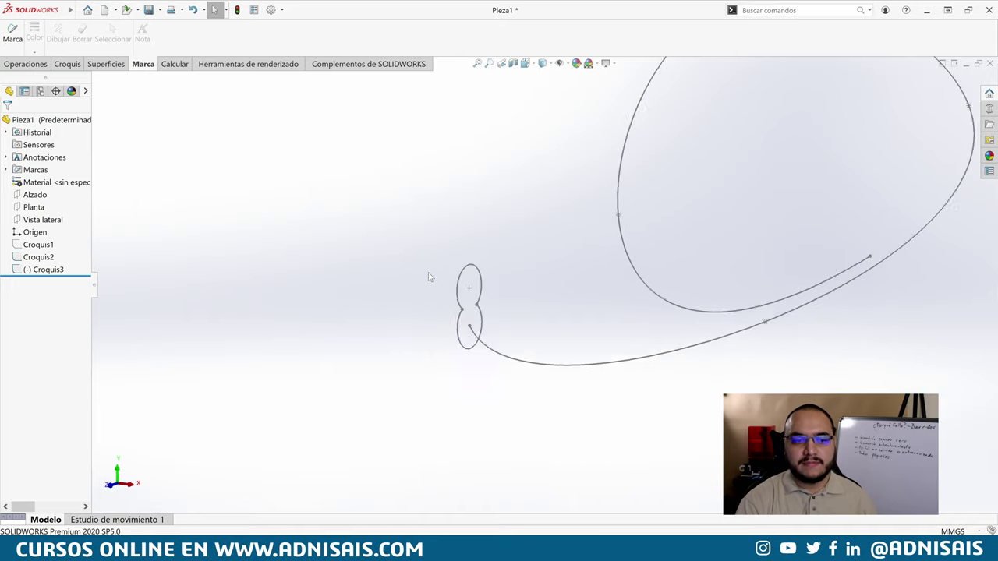
scroll(429, 276, "up", 1)
left_click(43, 270)
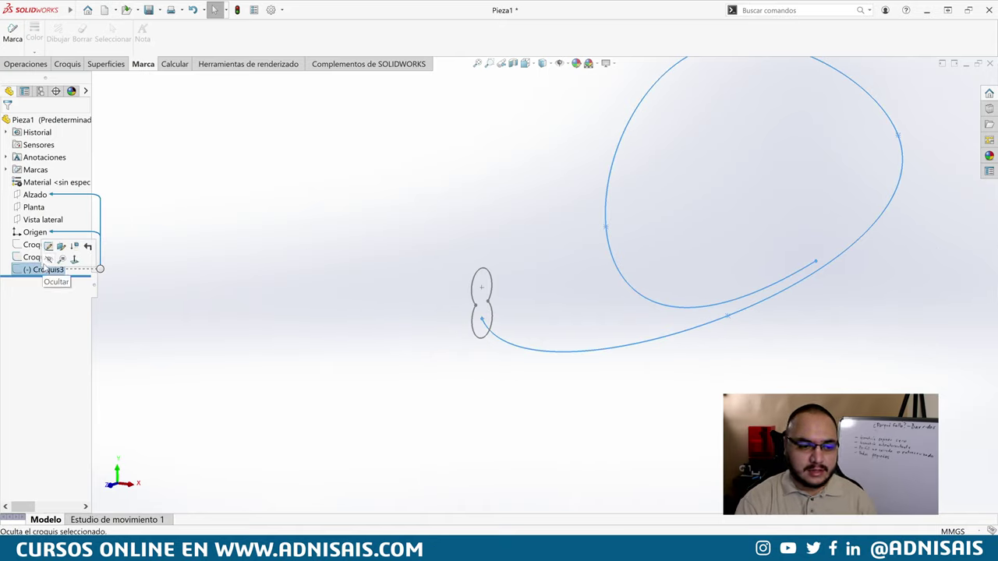
left_click(29, 248)
left_click(38, 244)
left_click(29, 227)
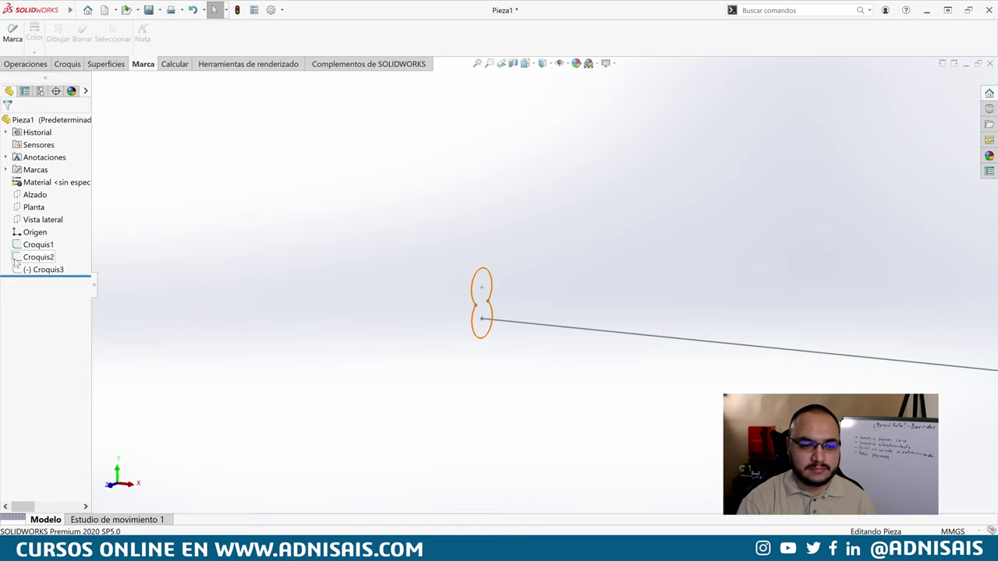
Step: Set the upper arc of the Croquis2 profile to construction geometry and exit the sketch
left_click(38, 257)
left_click(28, 230)
middle_click_drag(496, 262, 572, 215, "ctrl")
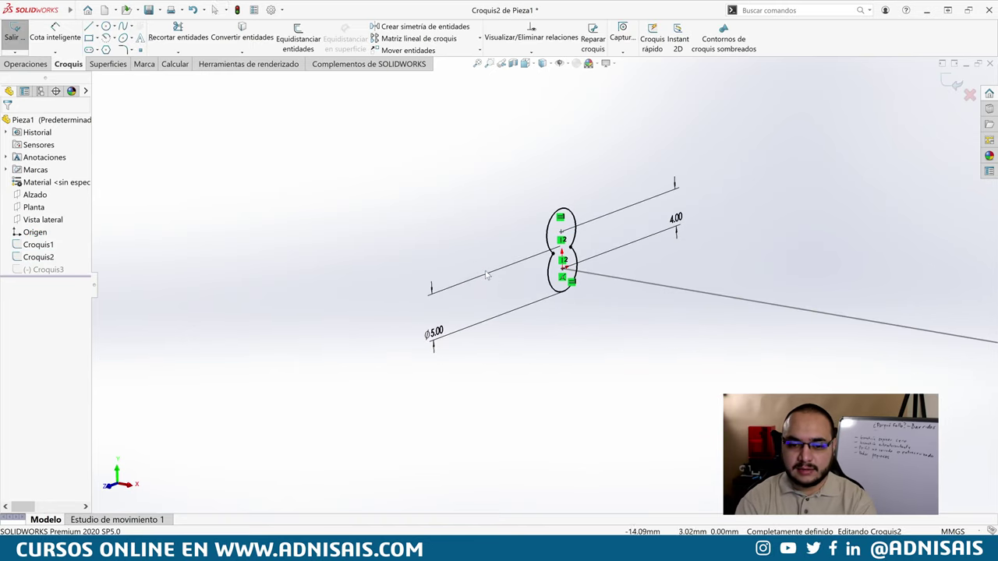
left_click(573, 218)
left_click(594, 193)
scroll(596, 228, "down", 1)
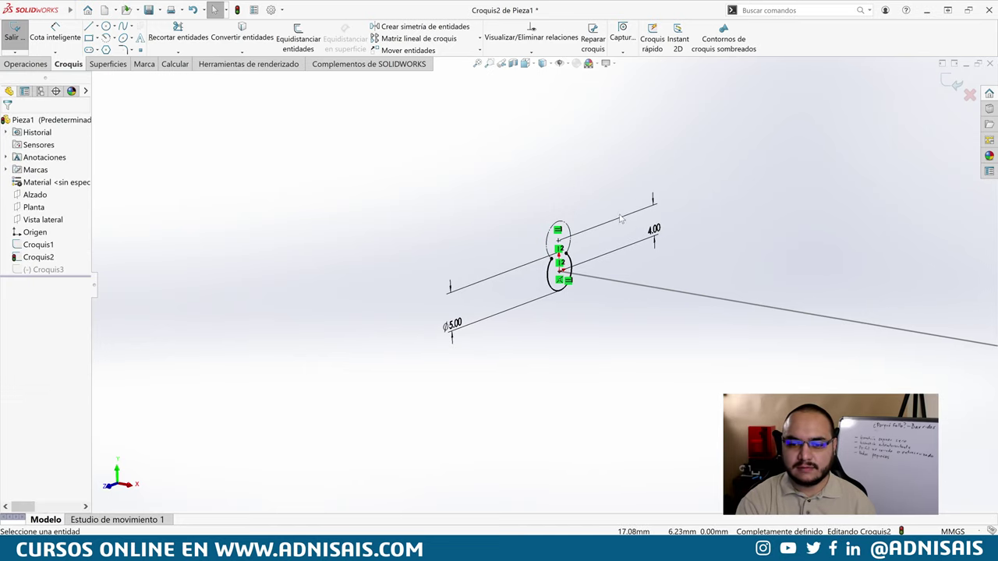
scroll(596, 228, "down", 2)
scroll(597, 227, "down", 1)
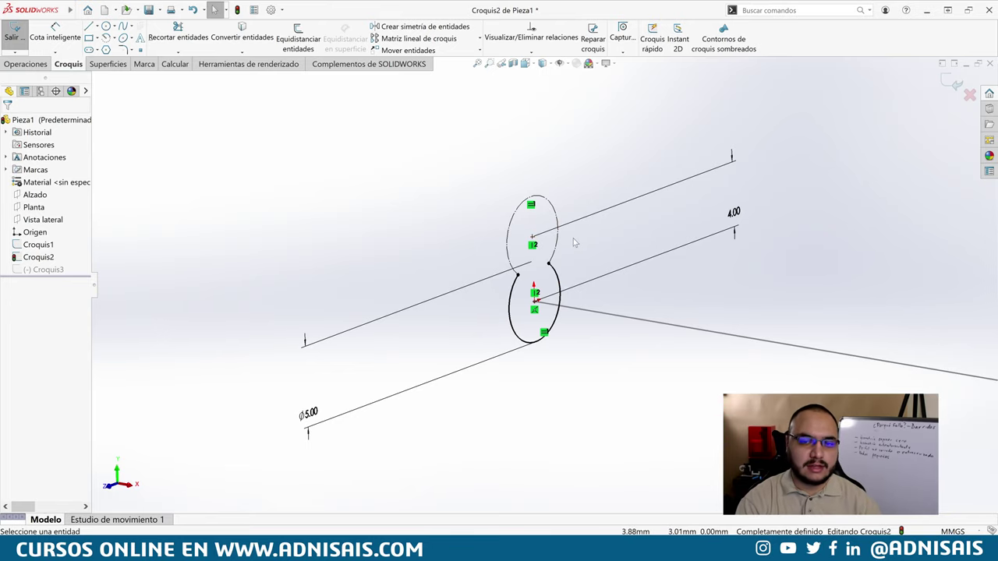
left_click(952, 82)
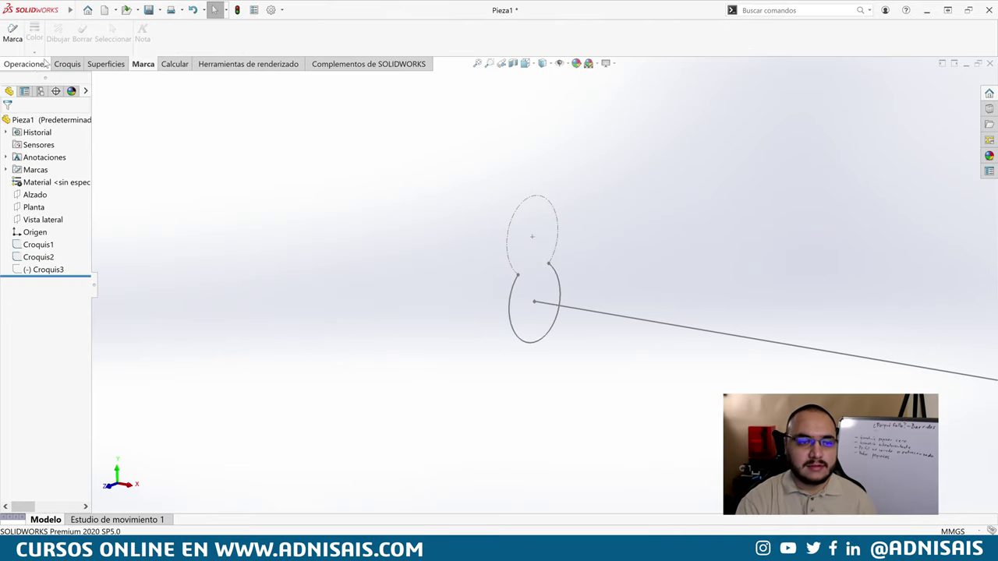
left_click(26, 64)
left_click(130, 30)
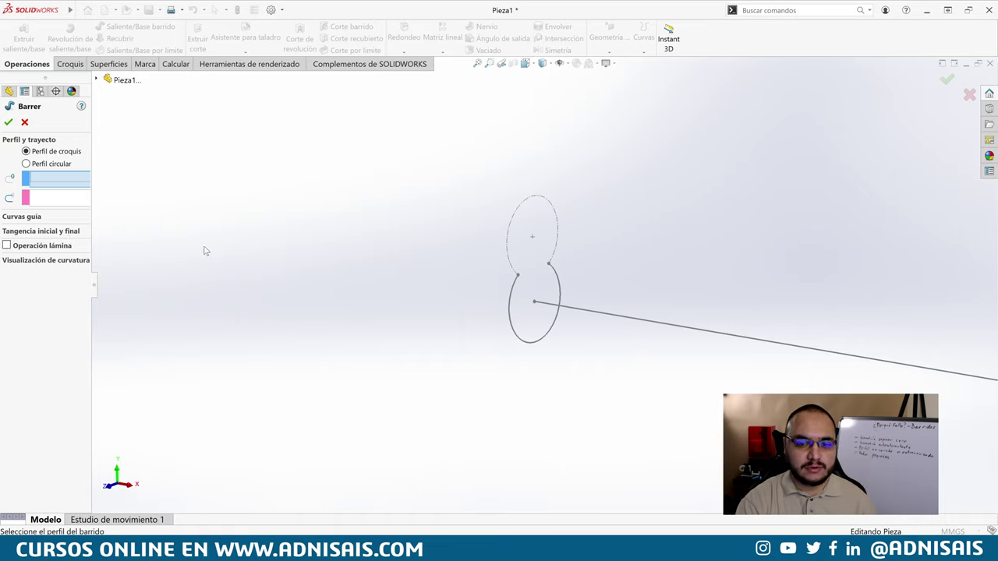
left_click(516, 333)
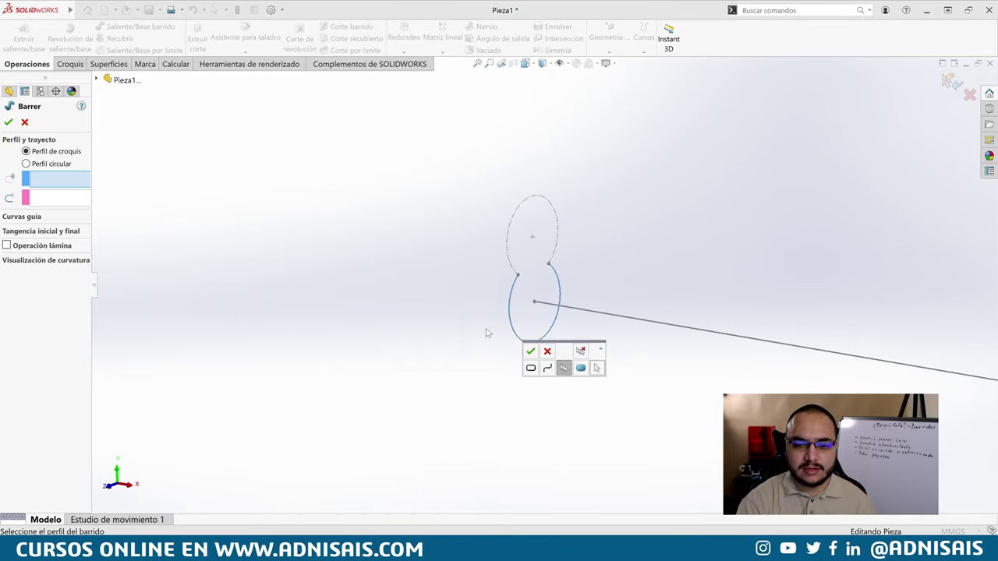
left_click(530, 350)
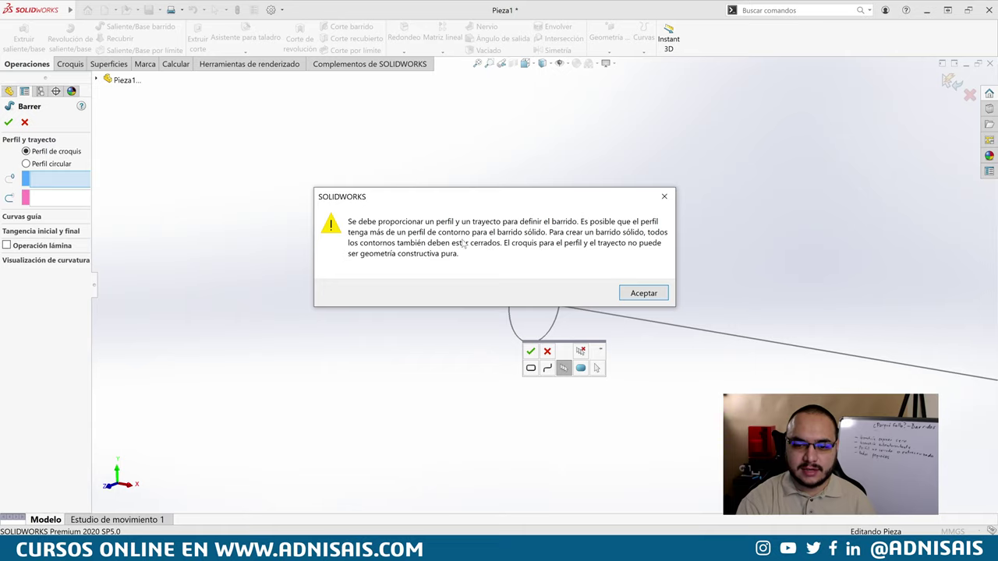
left_click(644, 294)
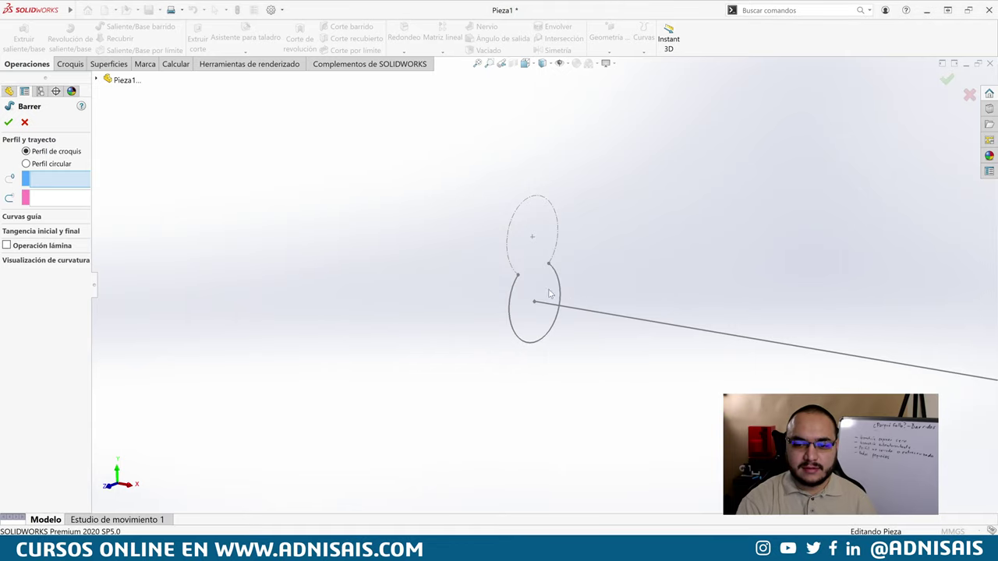
left_click(24, 123)
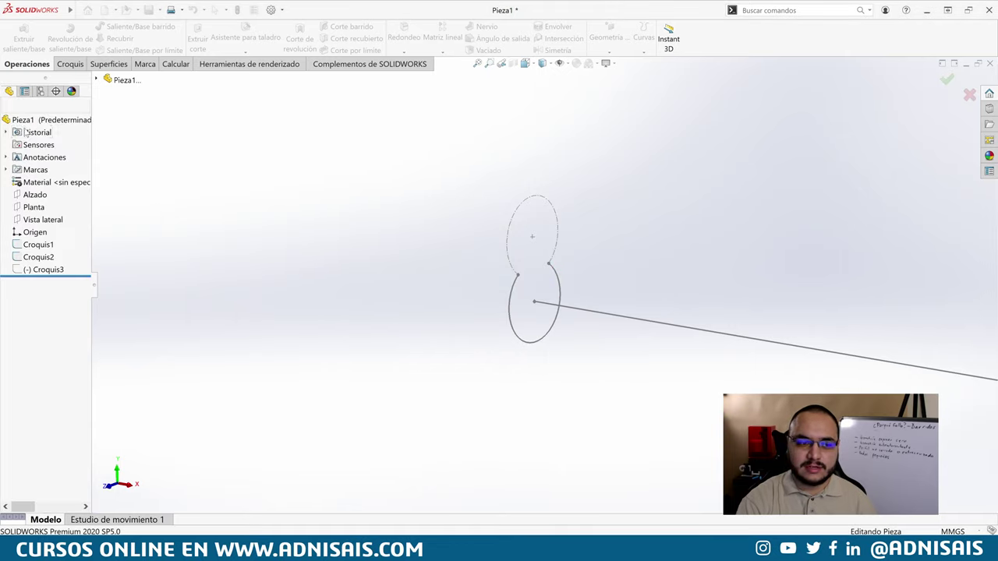
Step: Turn Croquis2's upper arc back into regular geometry and leave the sketch
left_click(38, 256)
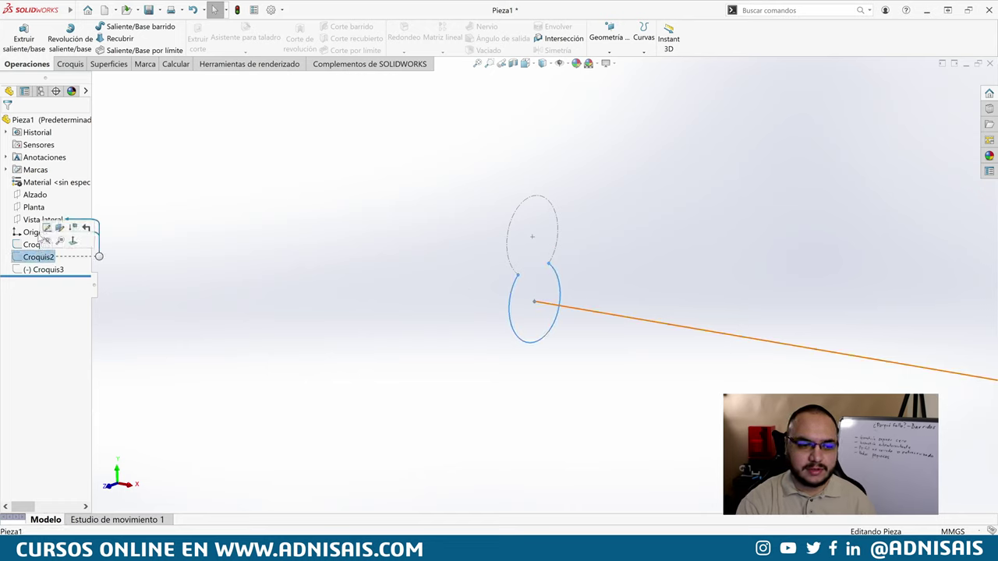
left_click(555, 221)
left_click(584, 188)
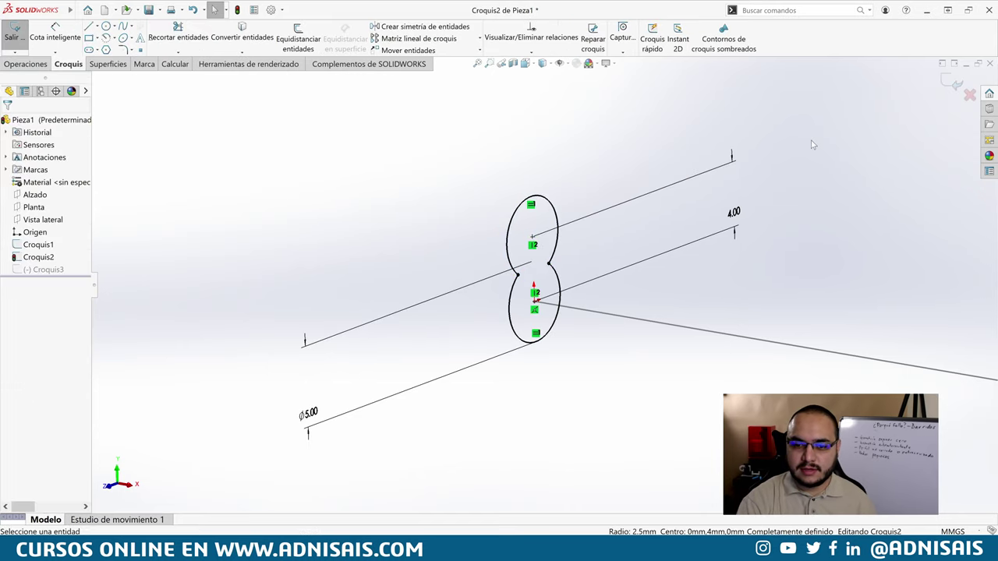
left_click(16, 33)
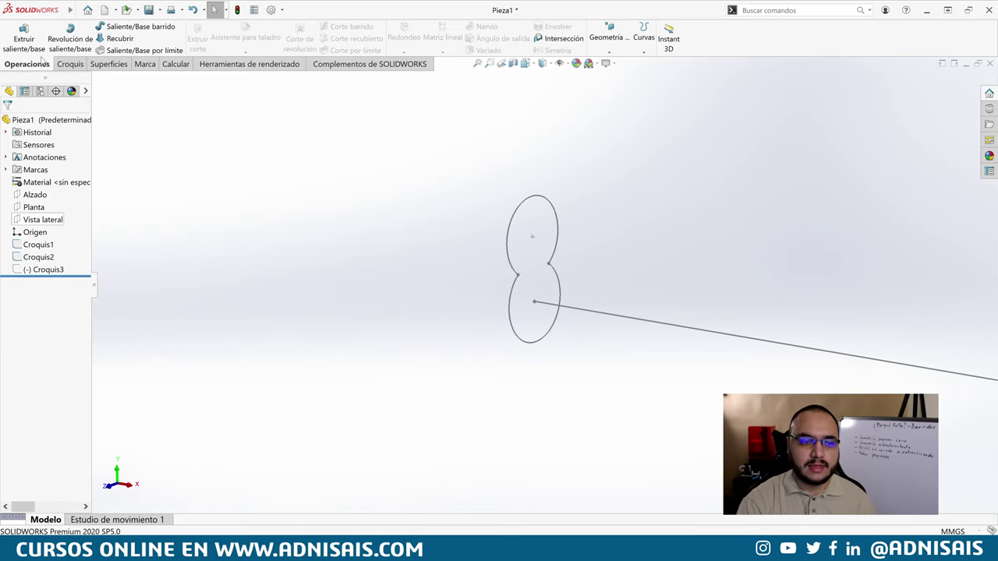
Step: Sweep the Croquis2 profile along the Croquis1 S-bend path to create Barrer5
left_click(133, 27)
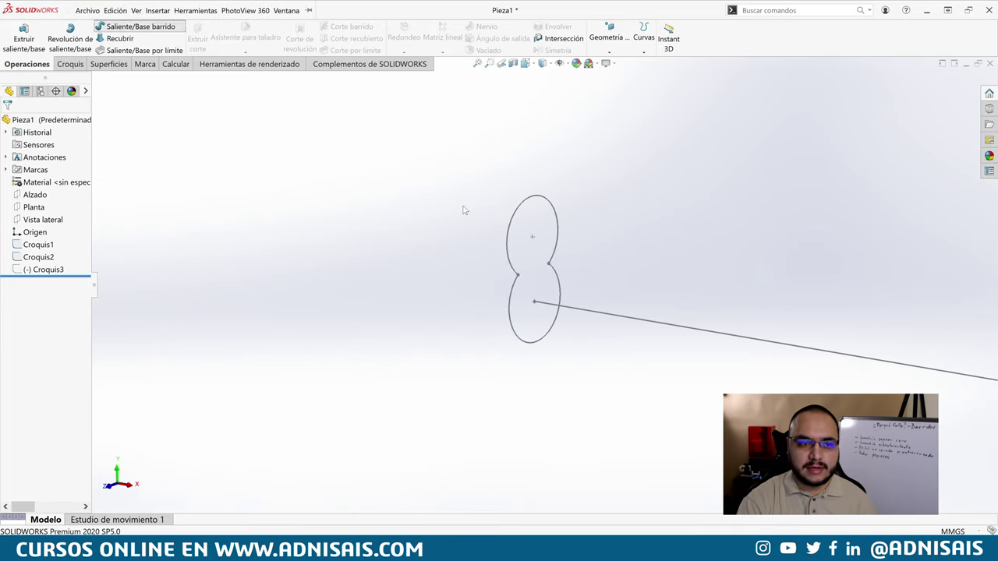
left_click(556, 262)
left_click(583, 311)
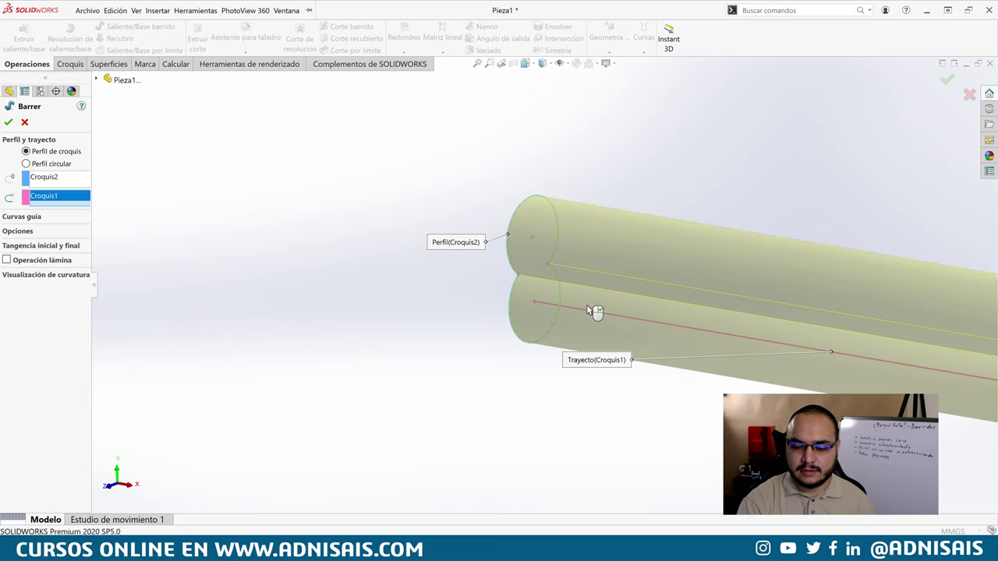
key("Return")
key("f")
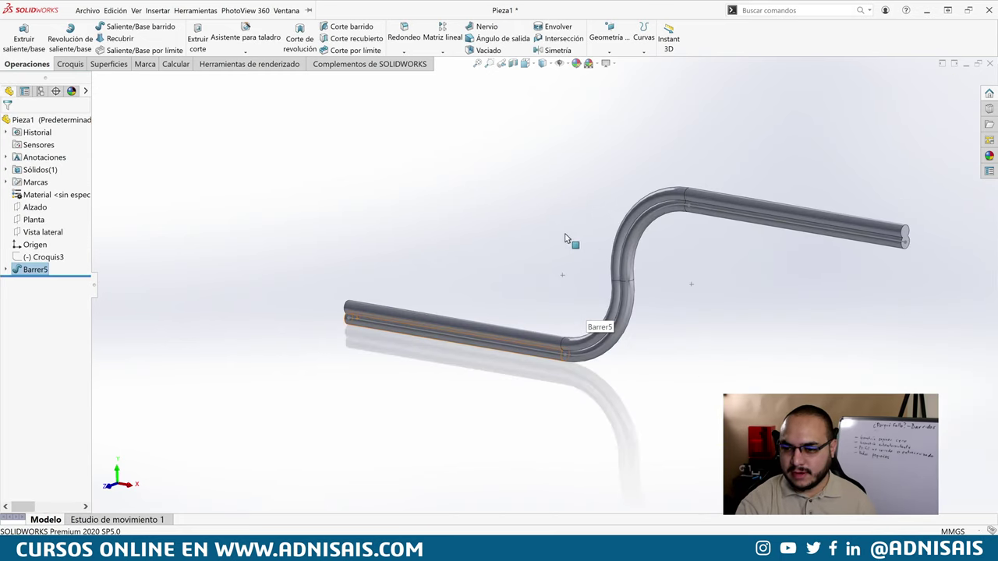
Step: Make Croquis2's upper arc construction geometry, rebuild, and dismiss the Barrer5 error report
left_click(6, 269)
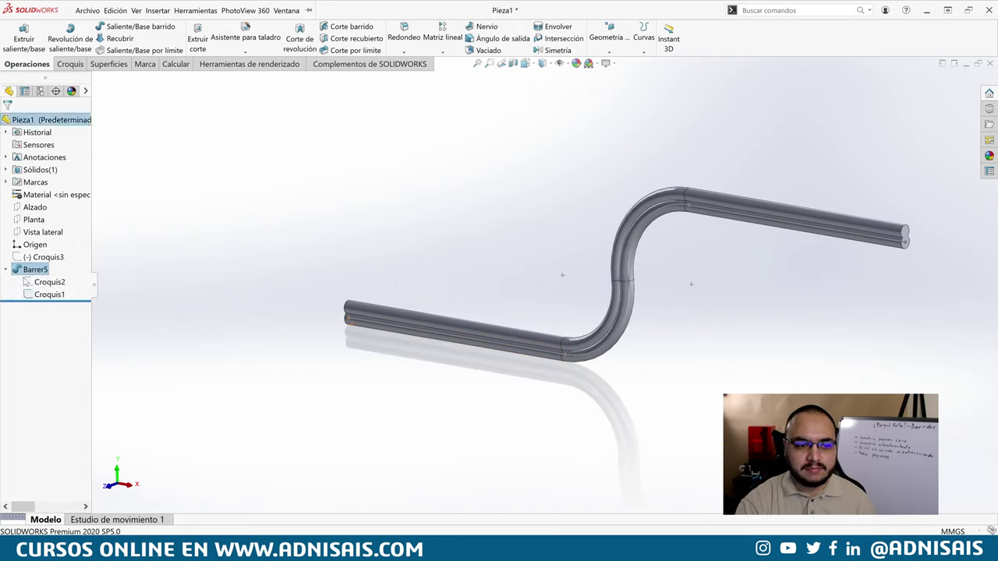
left_click(48, 281)
left_click(39, 257)
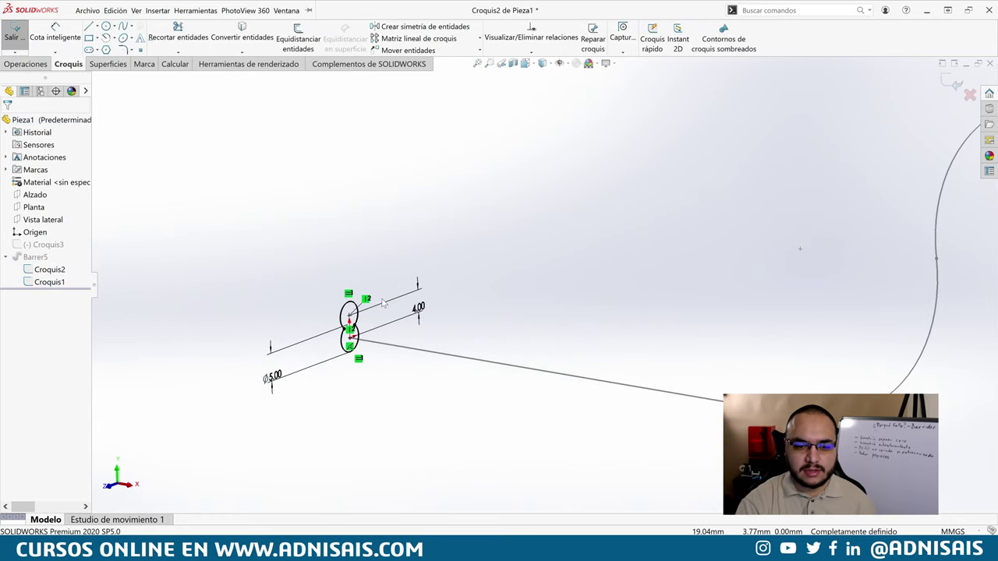
left_click(362, 304)
left_click(386, 274)
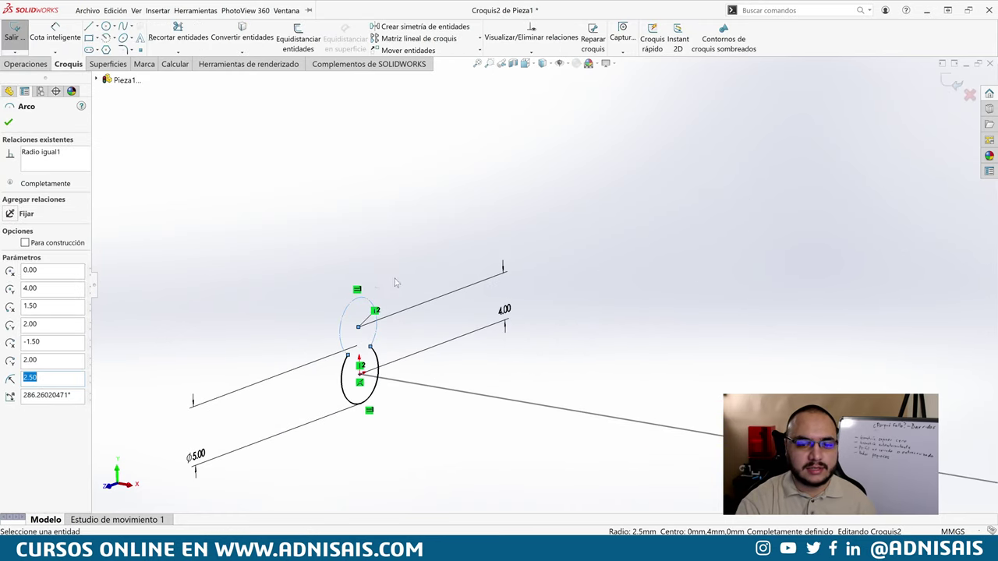
left_click(591, 253)
left_click(950, 81)
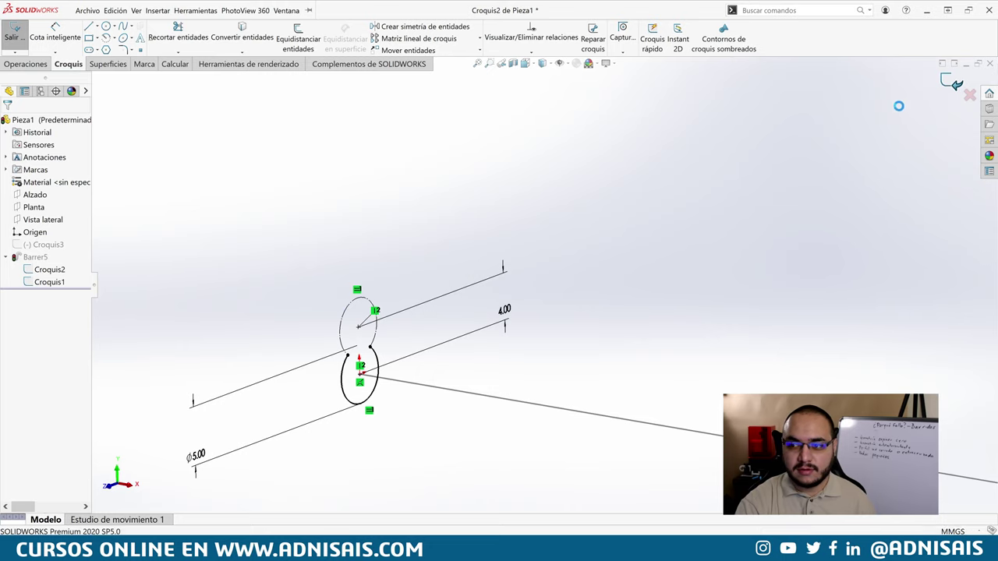
left_click(406, 155)
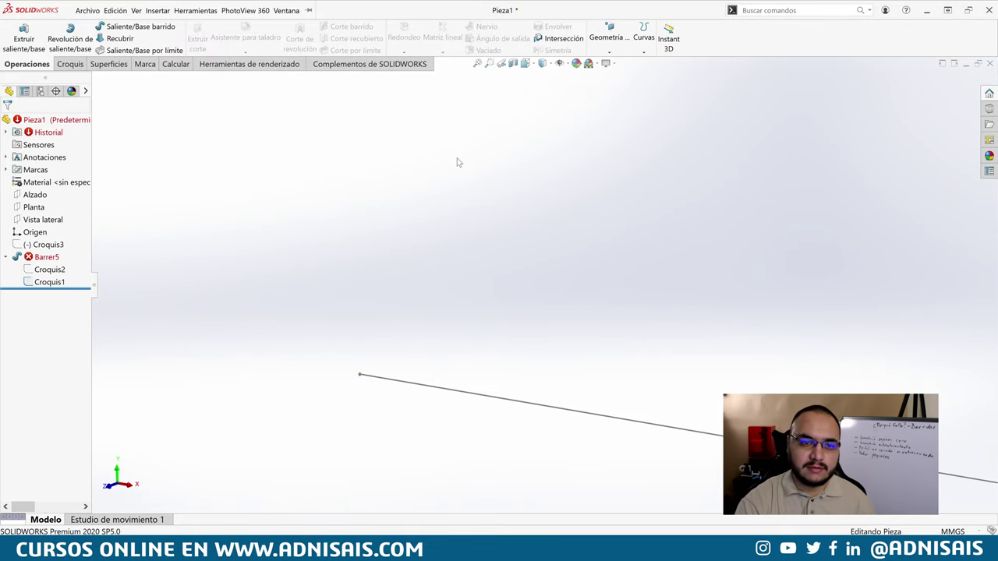
left_click(31, 256)
scroll(647, 239, "up", 3)
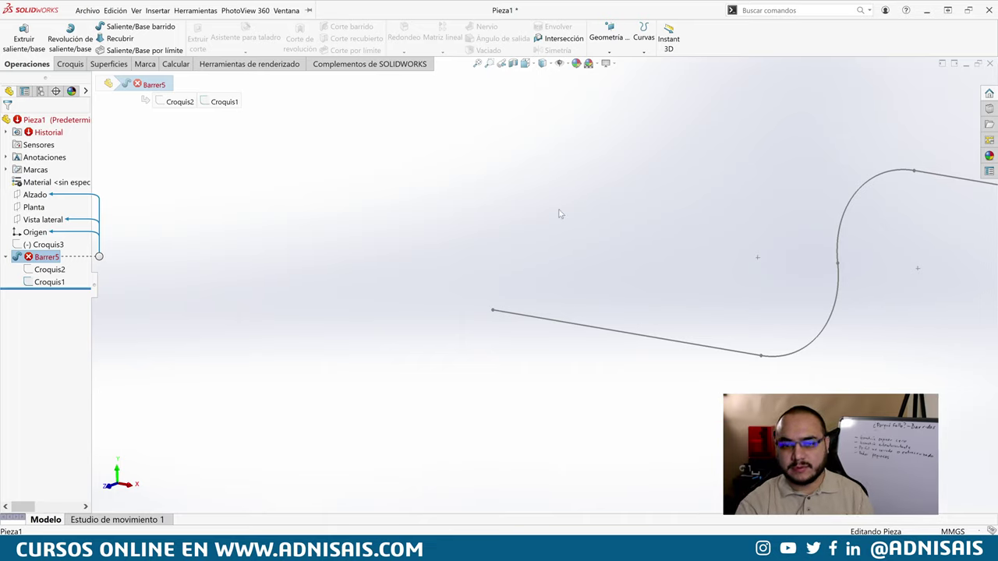
Step: Open Croquis2 under the failed Barrer5 with Editar croquis
left_click(496, 191)
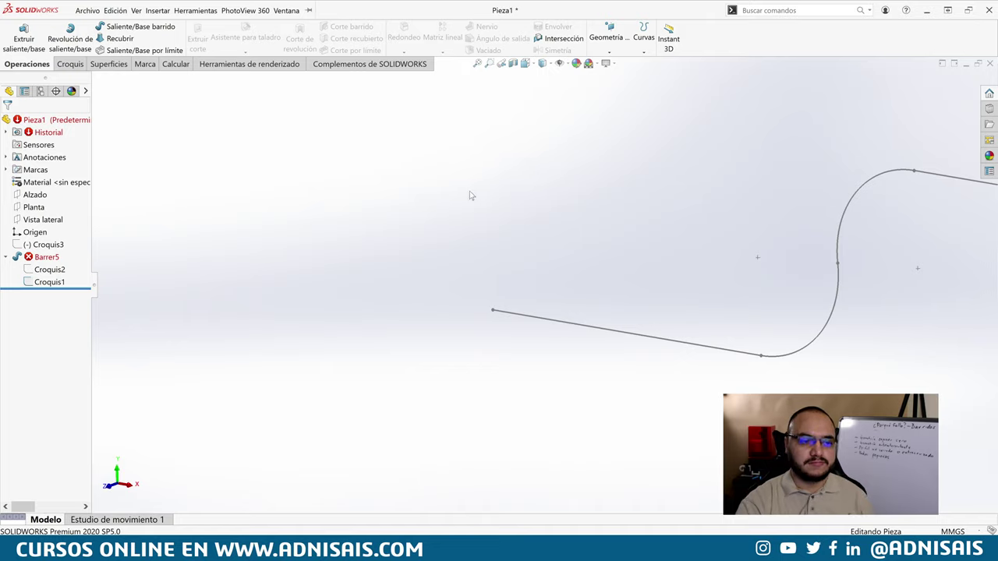
middle_click_drag(974, 328, 838, 302)
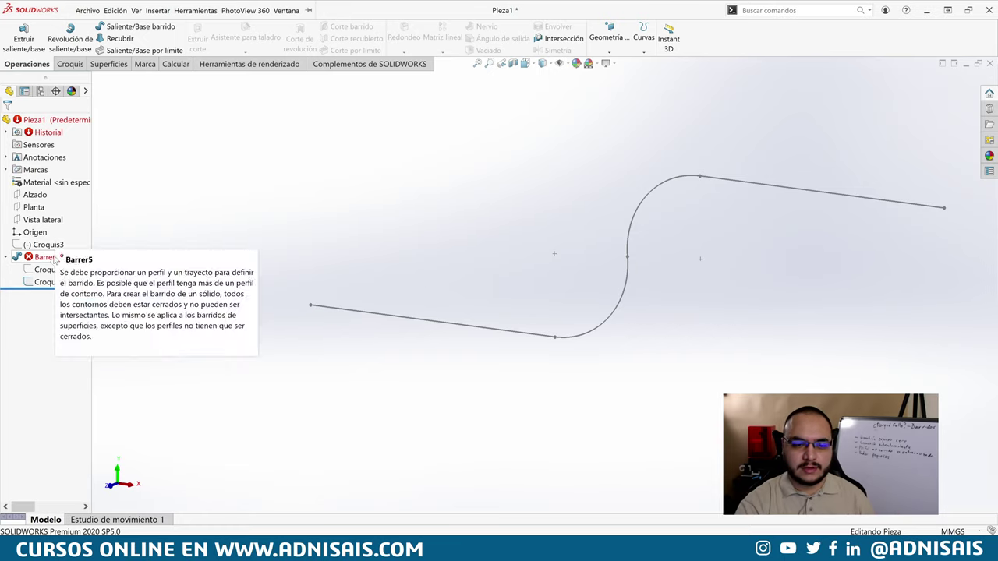
left_click(49, 269)
left_click(74, 244)
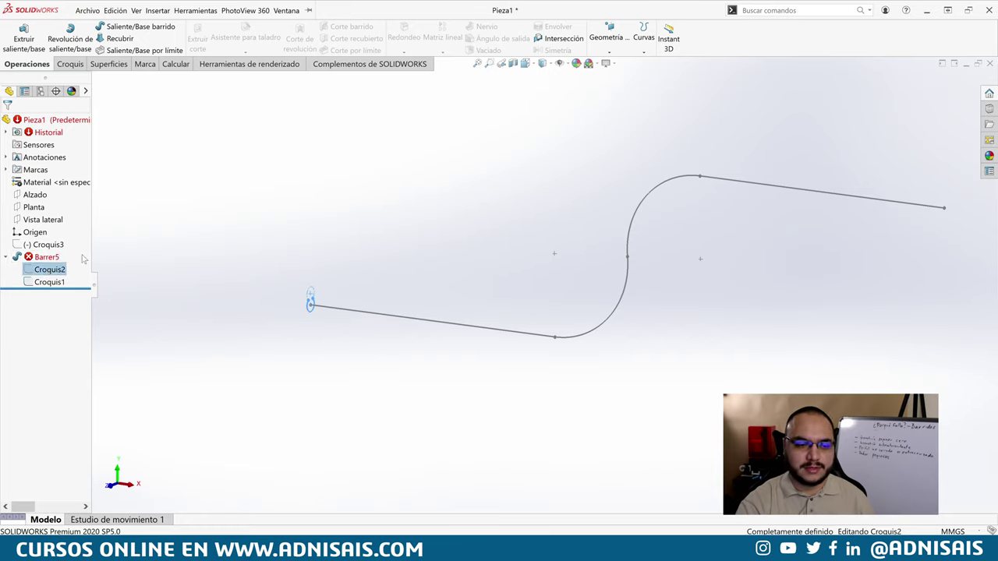
scroll(331, 300, "down", 5)
Step: Turn the dashed upper arc back into real geometry
left_click(433, 245)
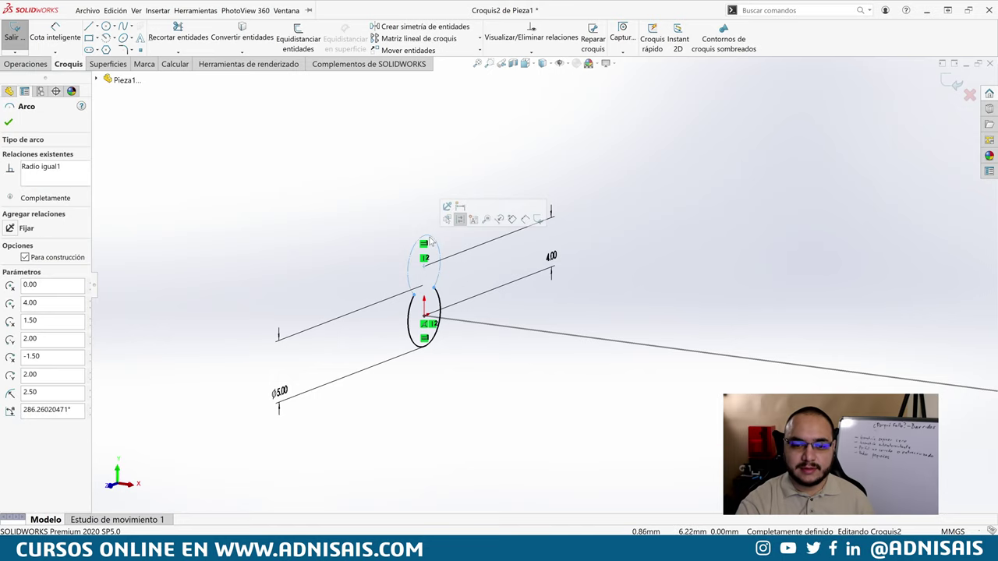
left_click(460, 219)
middle_click_drag(471, 261, 457, 267)
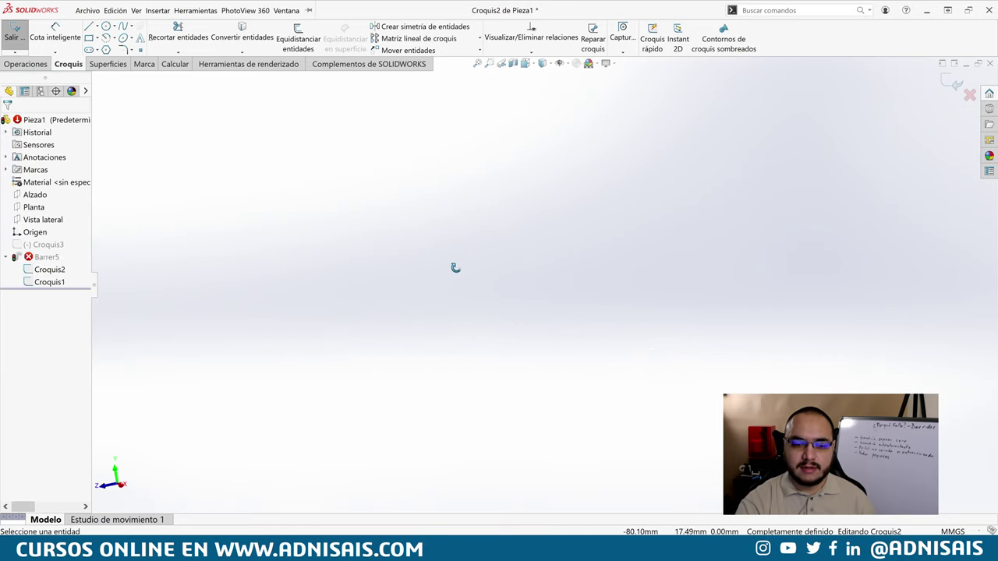
middle_click_drag(537, 260, 448, 332)
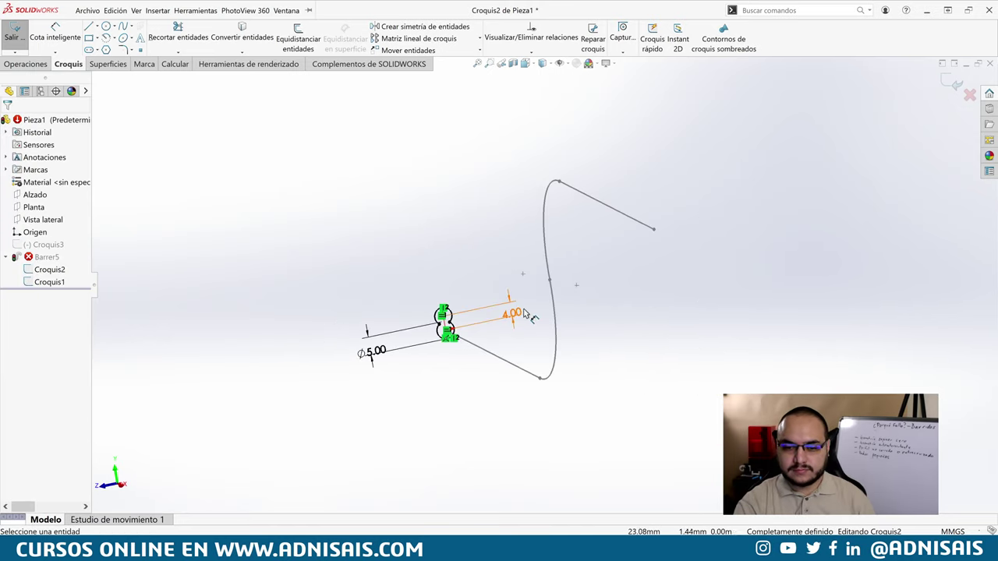
scroll(449, 333, "down", 4)
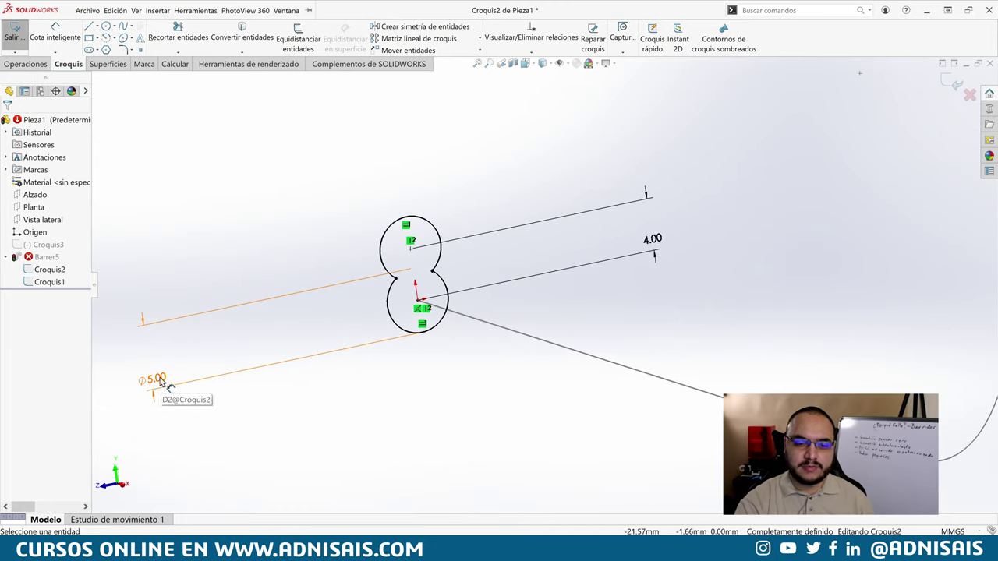
Step: Set the circle diameter to 20 and the centre spacing to 15
left_click(156, 379)
double_click(157, 378)
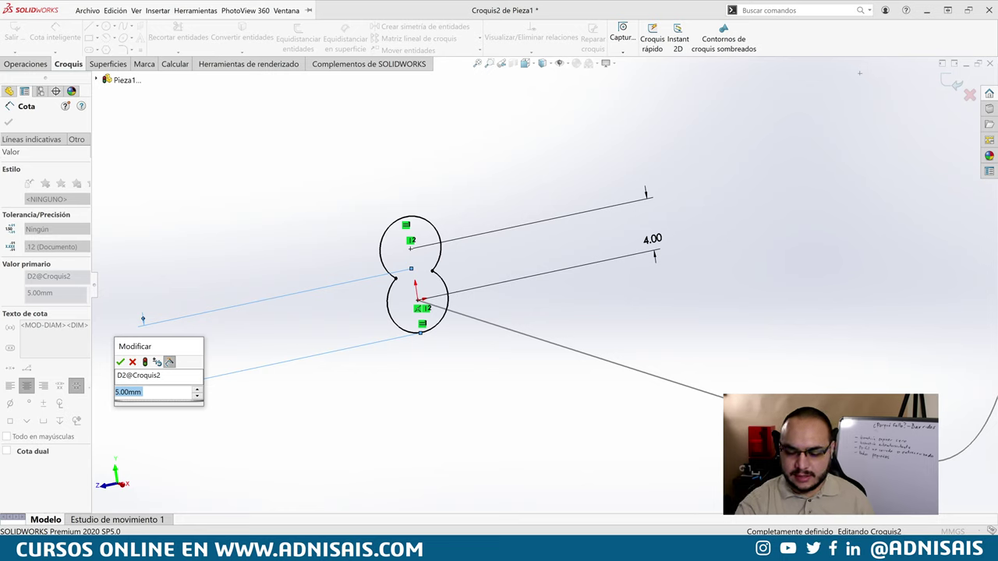
type("20")
key("Return")
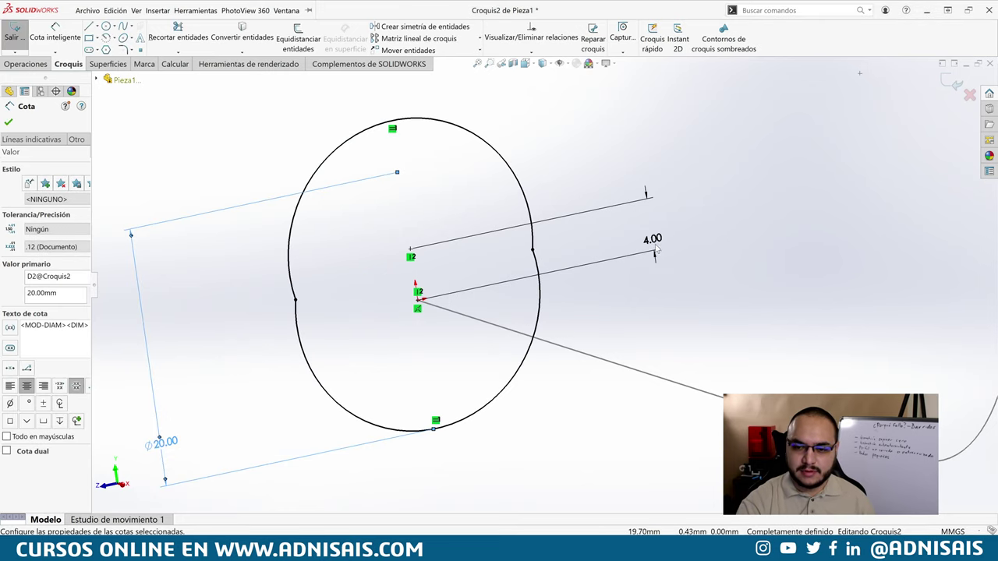
double_click(652, 238)
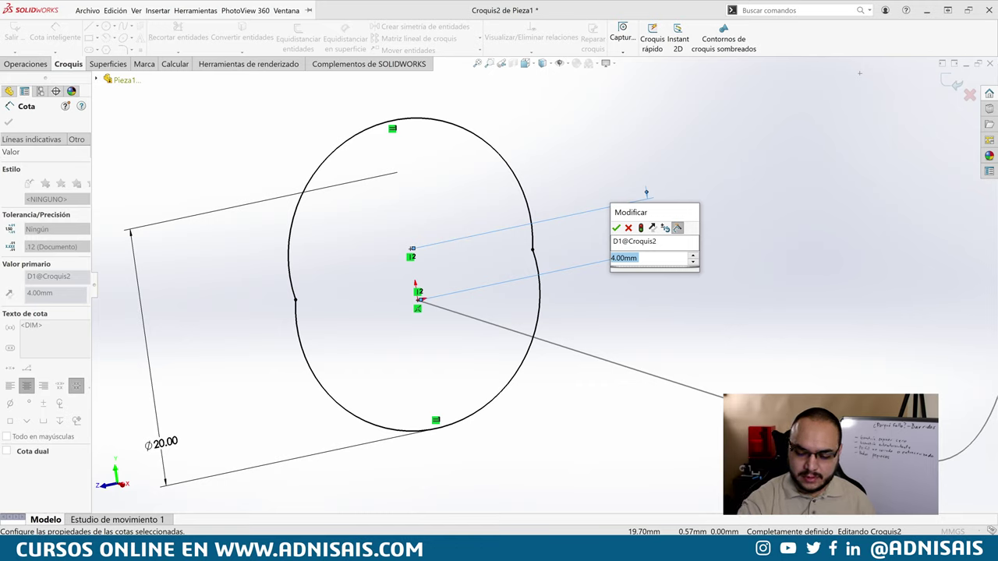
type("35")
key("Return")
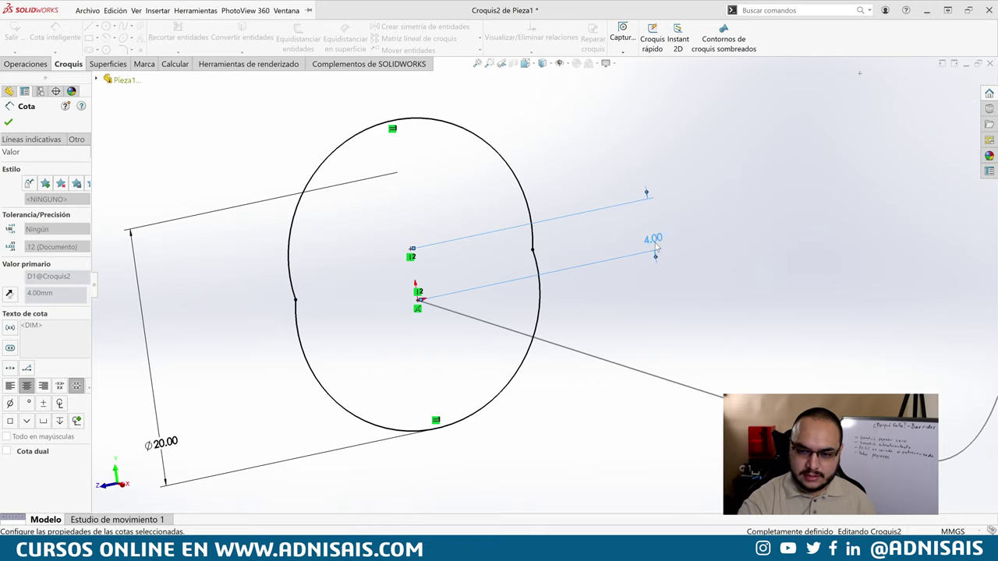
left_click(644, 274)
double_click(650, 238)
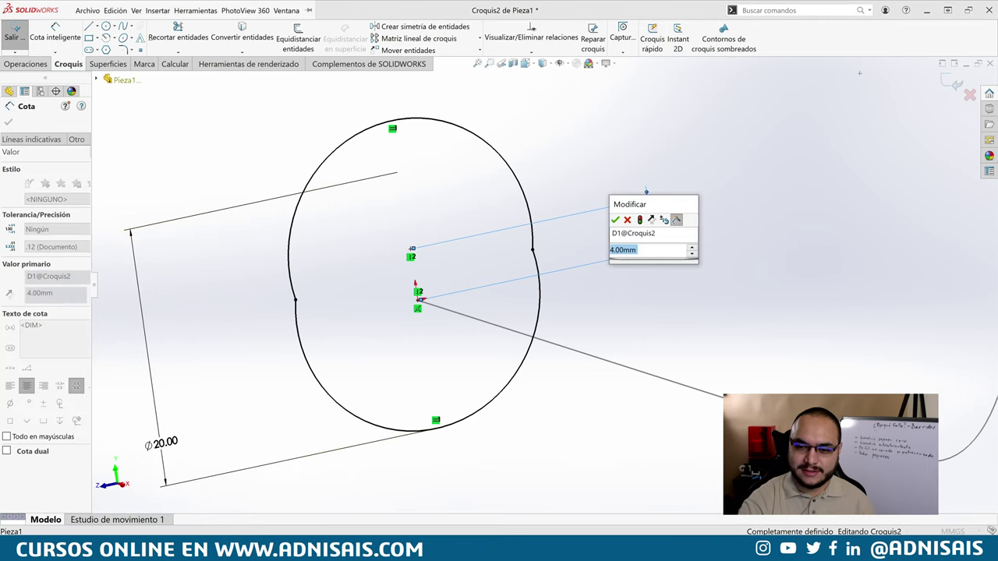
type("15")
key("Return")
Step: Rotate and zoom the view to inspect the resized profile against the path
scroll(596, 249, "up", 3)
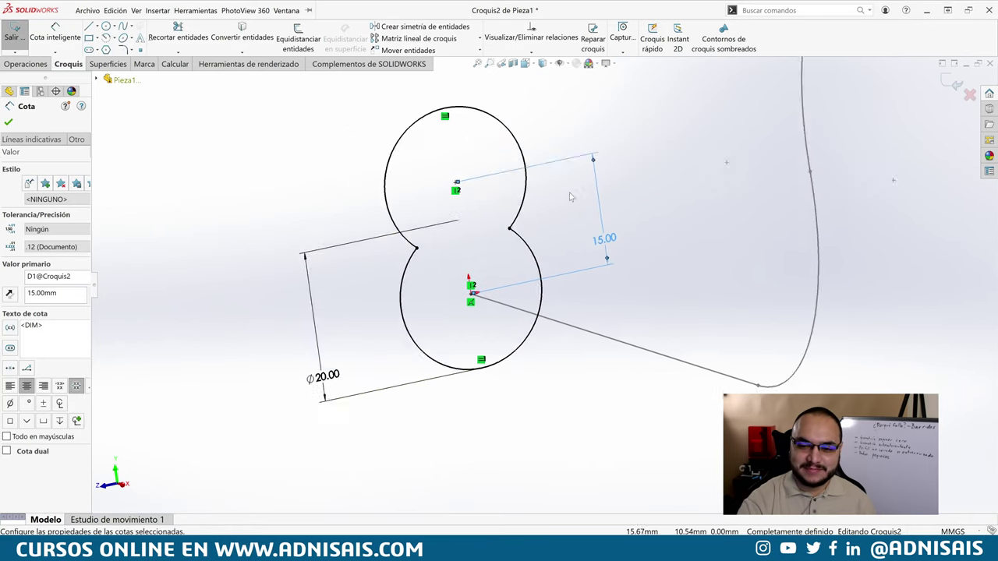
scroll(596, 248, "up", 3)
scroll(597, 248, "up", 2)
middle_click_drag(586, 242, 645, 227)
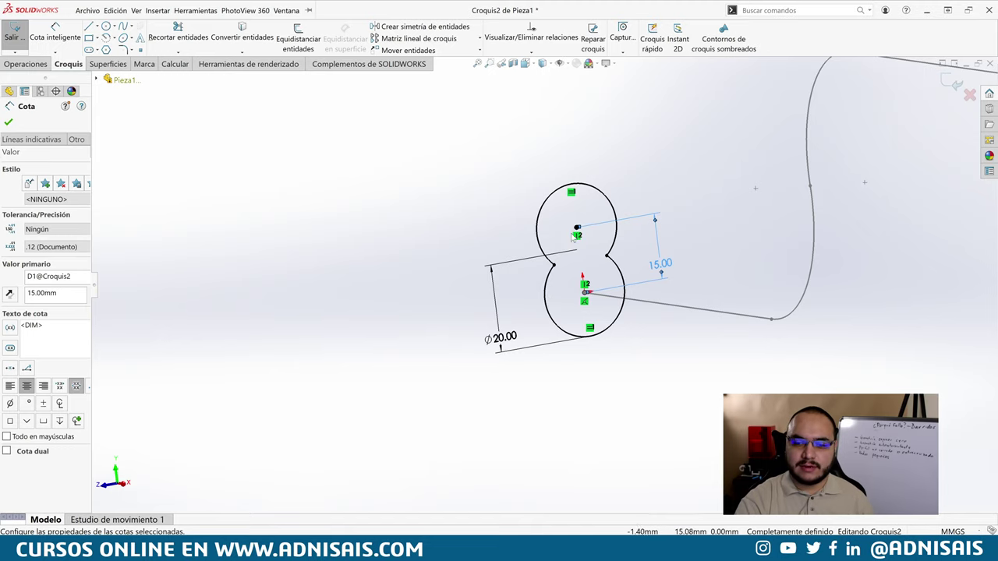
scroll(594, 240, "down", 1)
scroll(592, 244, "down", 1)
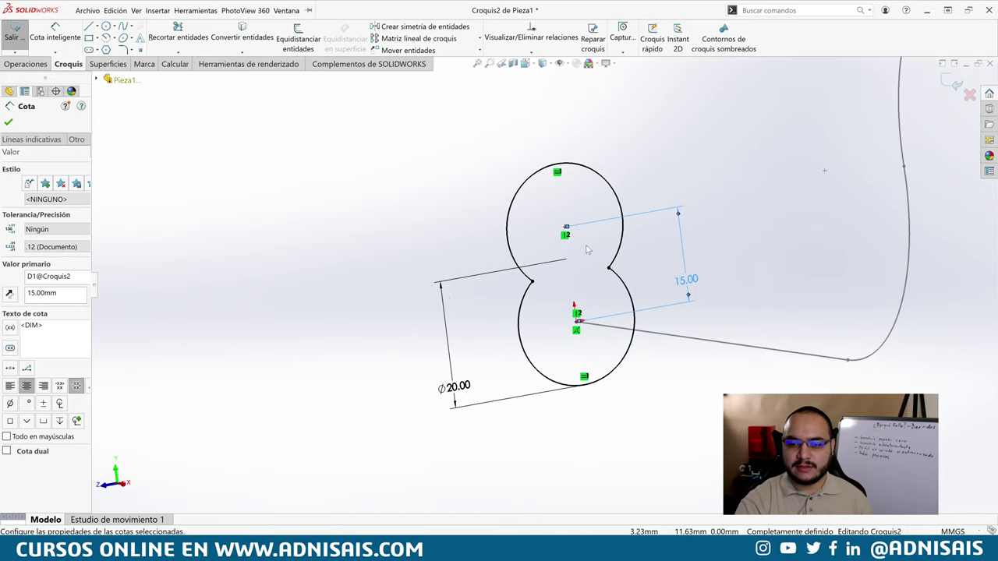
scroll(588, 246, "down", 2)
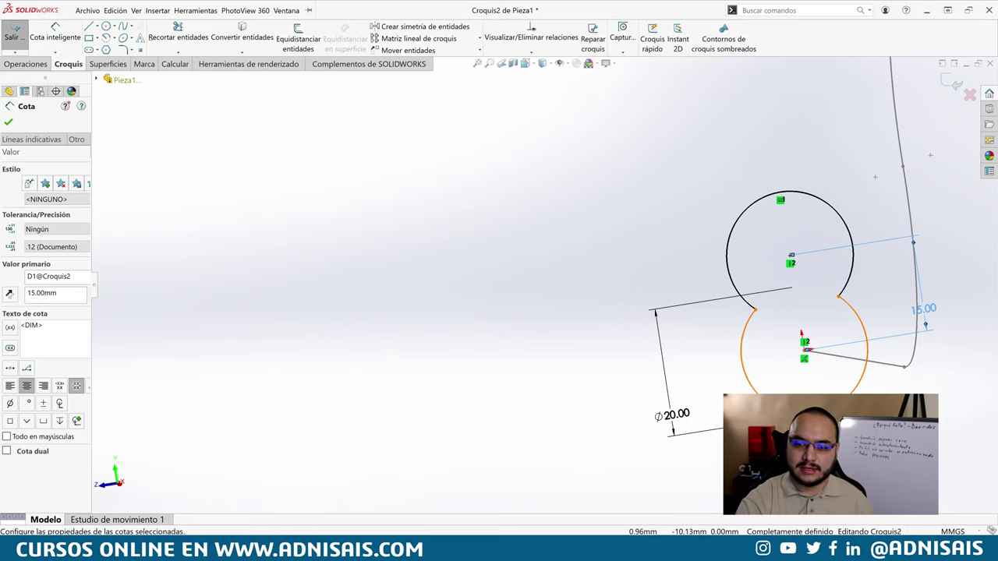
middle_click_drag(836, 298, 743, 303)
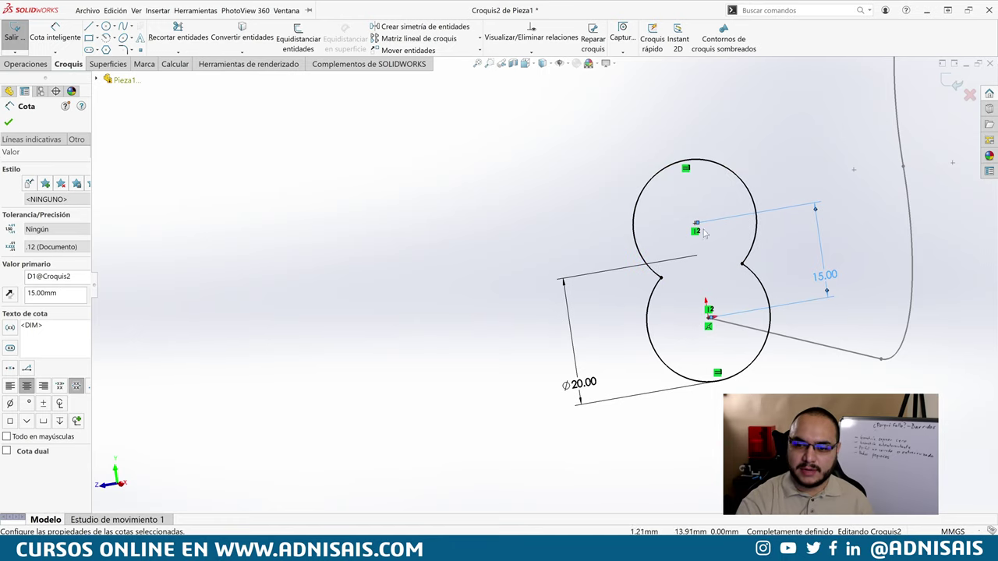
scroll(824, 258, "up", 2)
scroll(800, 241, "up", 2)
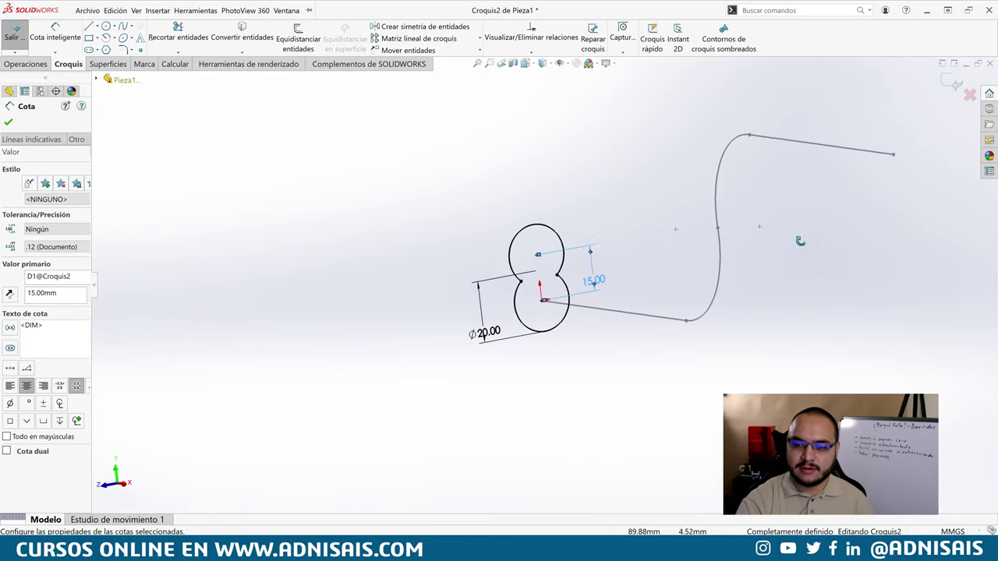
middle_click_drag(800, 241, 764, 243)
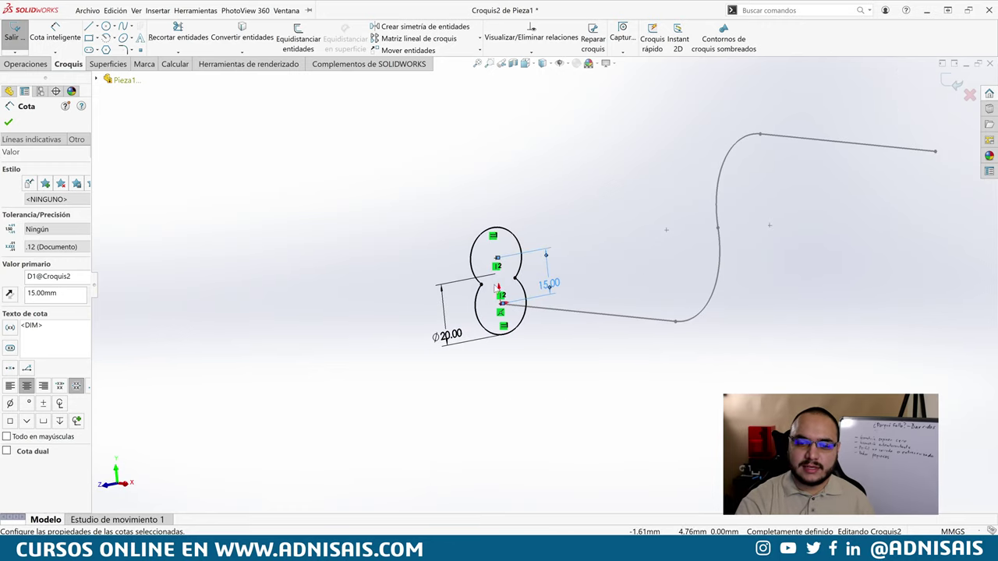
Step: Draw a vertical construction line from the lower circle's centre to the upper circle's top
left_click(97, 26)
left_click(128, 51)
scroll(476, 200, "down", 2)
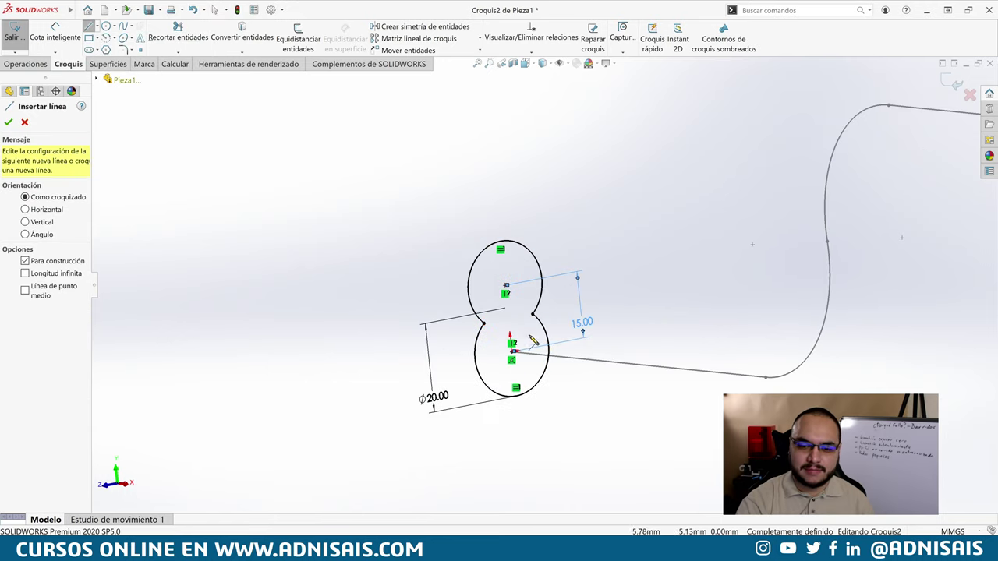
left_click(506, 287)
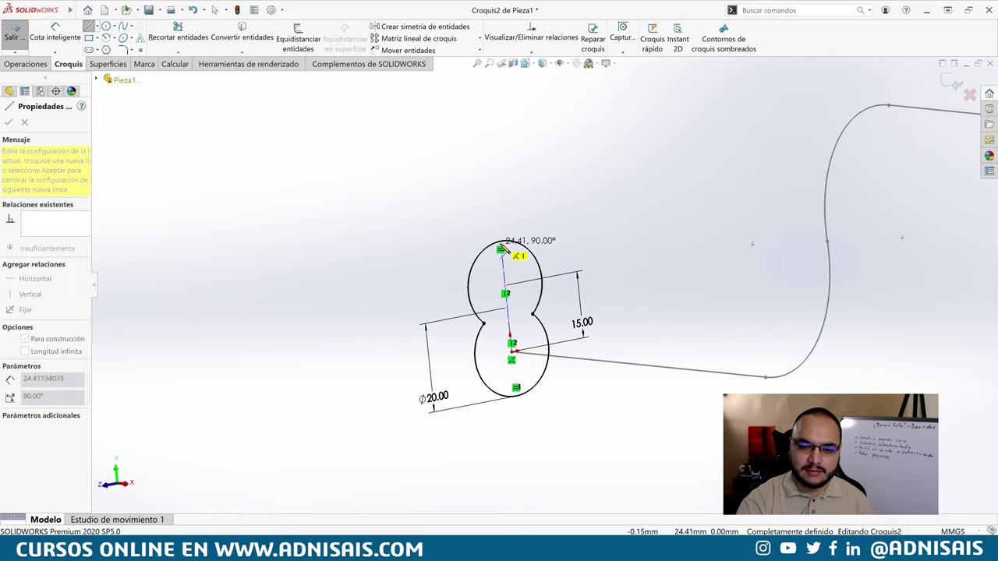
left_click(507, 234)
right_click_drag(564, 254, 564, 168)
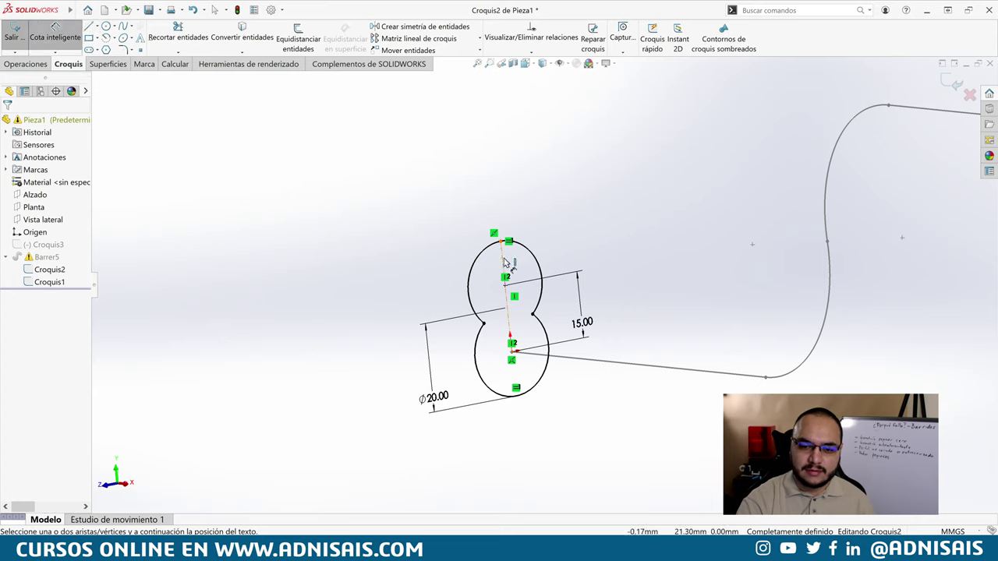
Step: Add a driven 25.00 reference dimension to the construction line and exit the sketch
left_click(510, 269)
left_click(582, 258)
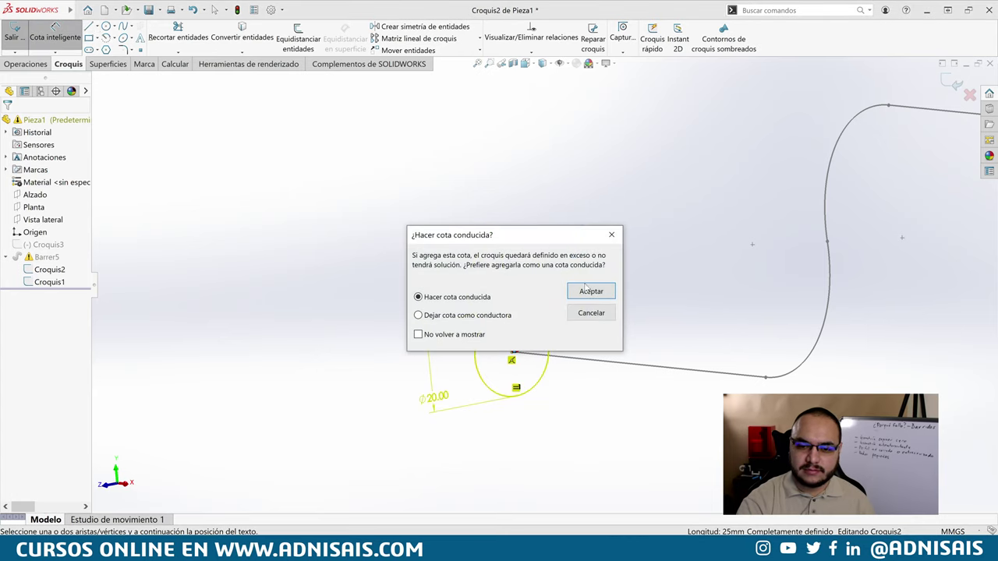
left_click(585, 289)
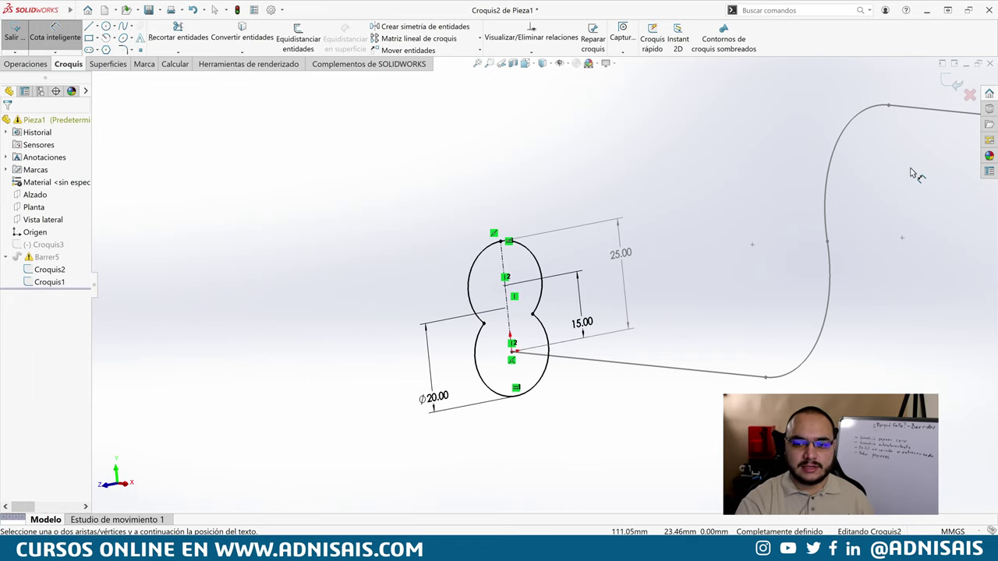
left_click(953, 83)
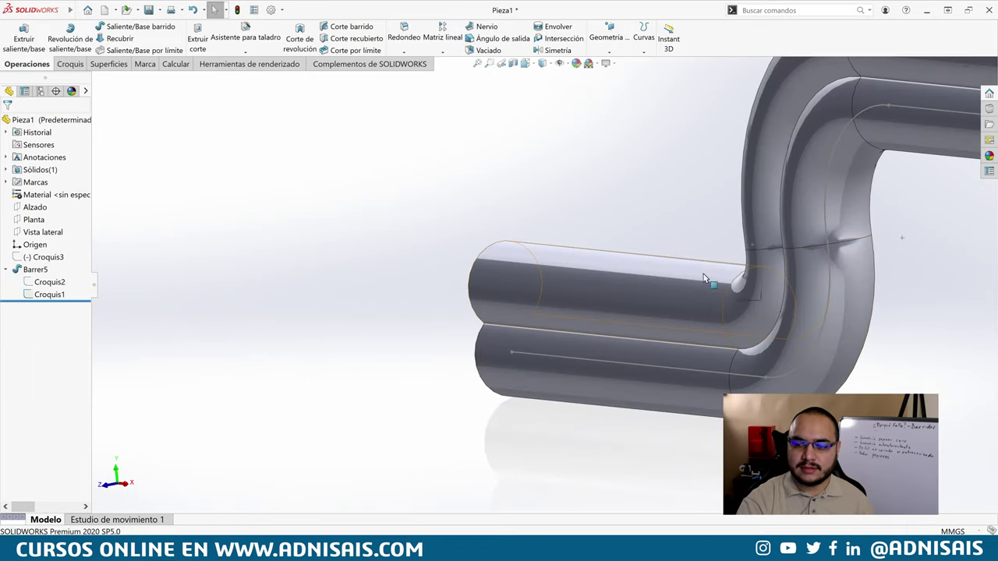
Step: Hide the Barrer5 solid and show the Croquis2 profile sketch
left_click(47, 256)
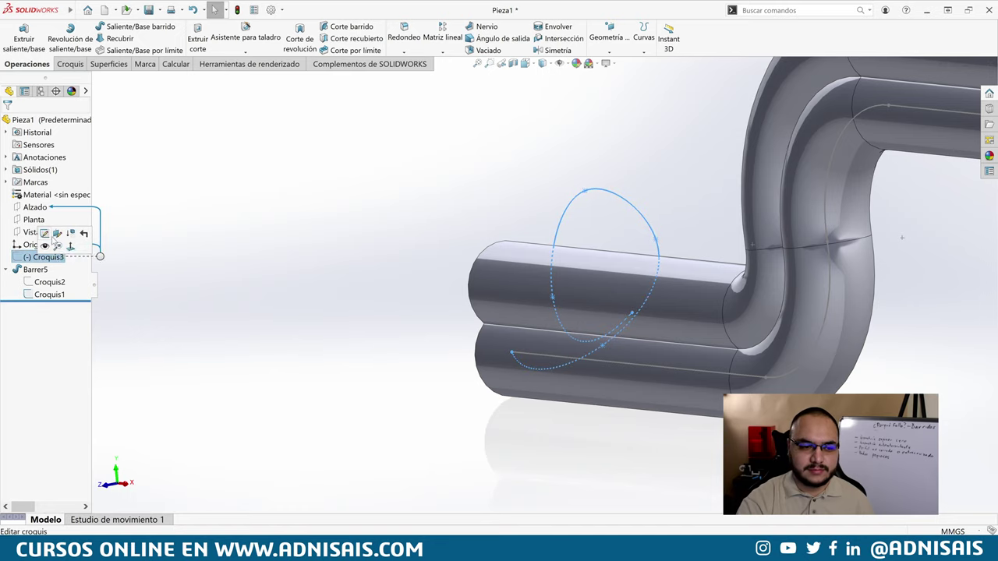
left_click(35, 269)
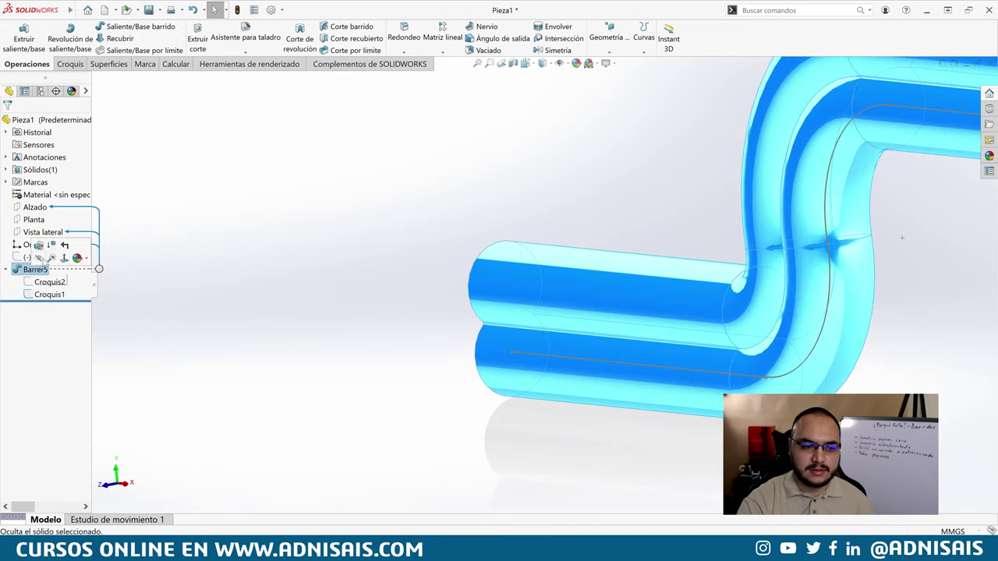
left_click(38, 246)
left_click(45, 270)
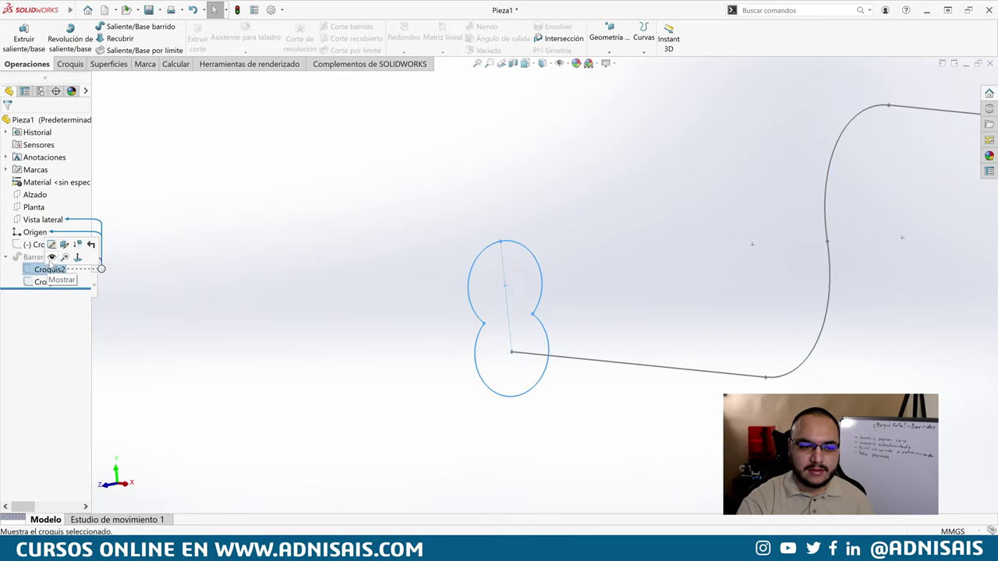
left_click(312, 241)
left_click(47, 270)
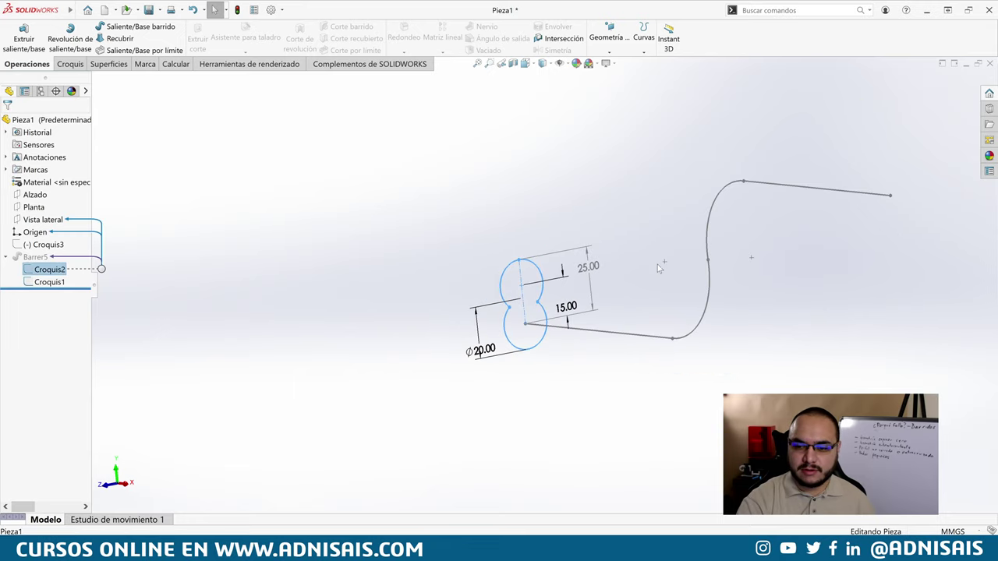
middle_click_drag(657, 265, 230, 284)
Step: Show the Croquis1 path sketch and check its R30.00 bend dimension
left_click(52, 282)
mouse_move(546, 297)
middle_mouse_down()
mouse_move(590, 305)
mouse_move(635, 285)
mouse_move(609, 316)
middle_mouse_up()
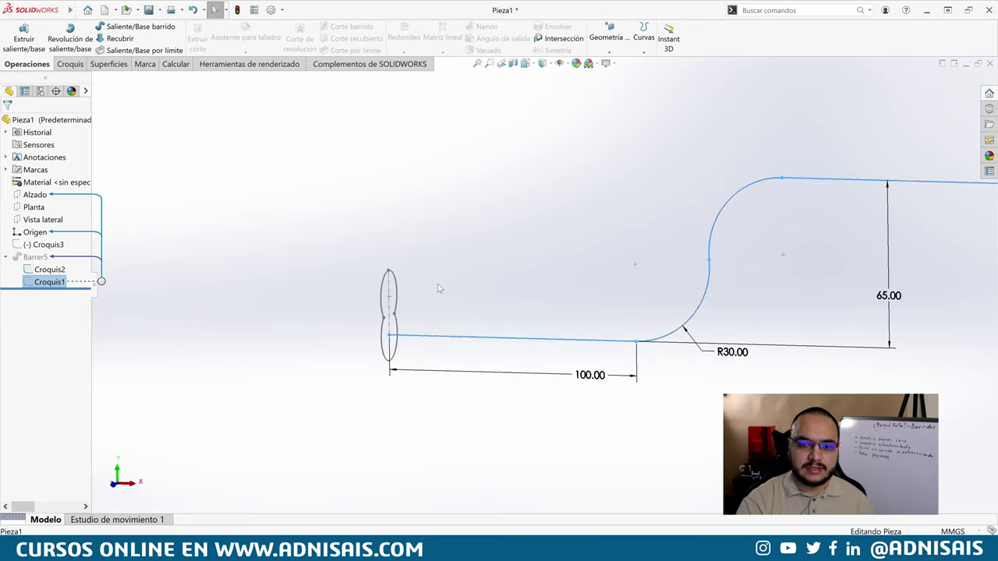
left_click(749, 355)
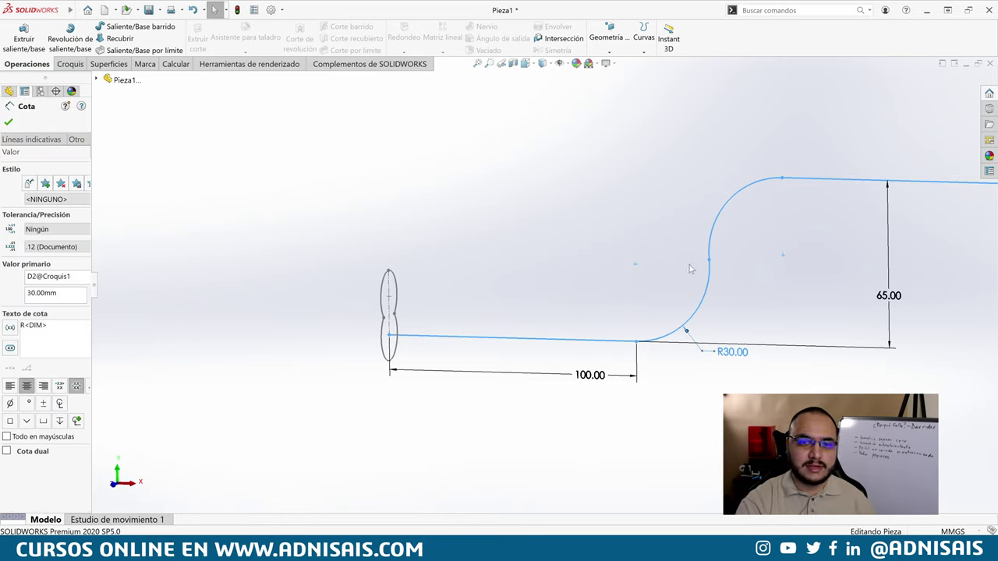
middle_click_drag(407, 291, 436, 289)
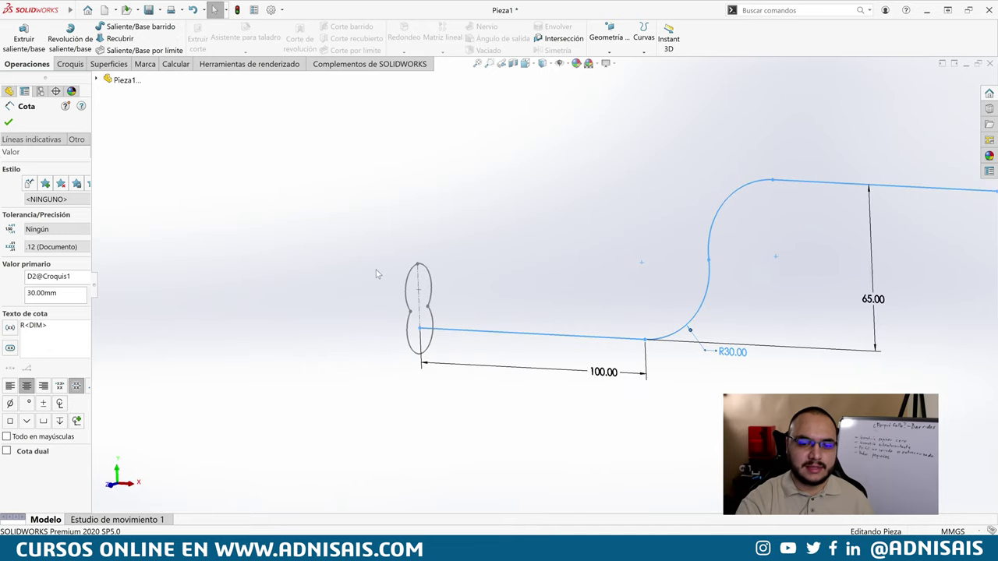
key("Escape")
Step: Turn on Visualizar anotaciones to display all sketch dimensions
right_click(43, 157)
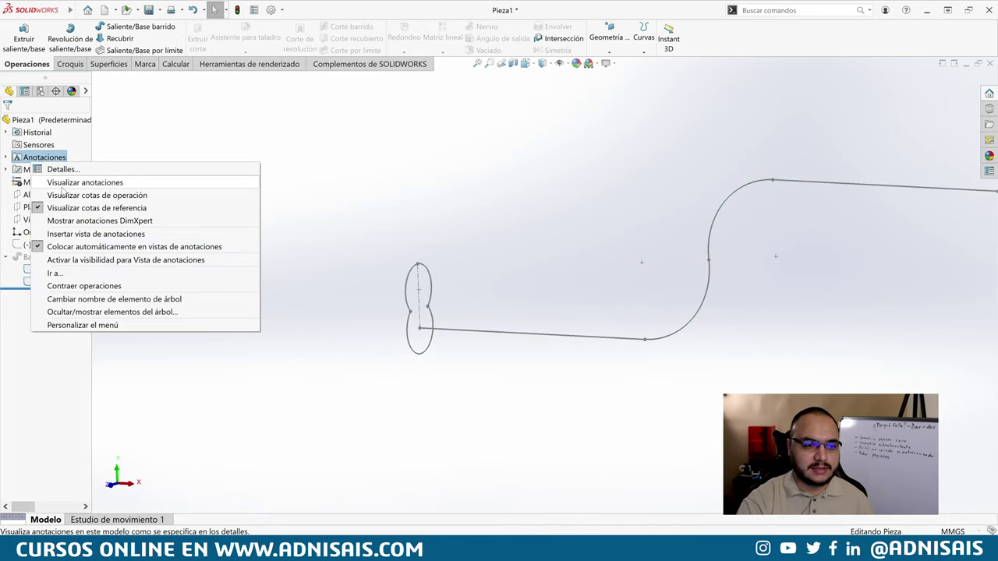
left_click(61, 191)
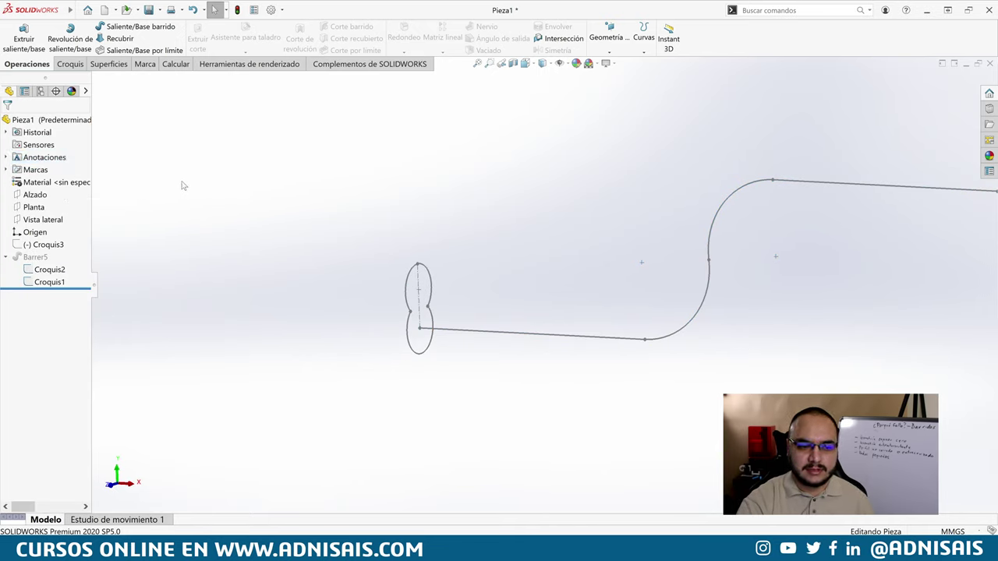
middle_click_drag(403, 236, 702, 272)
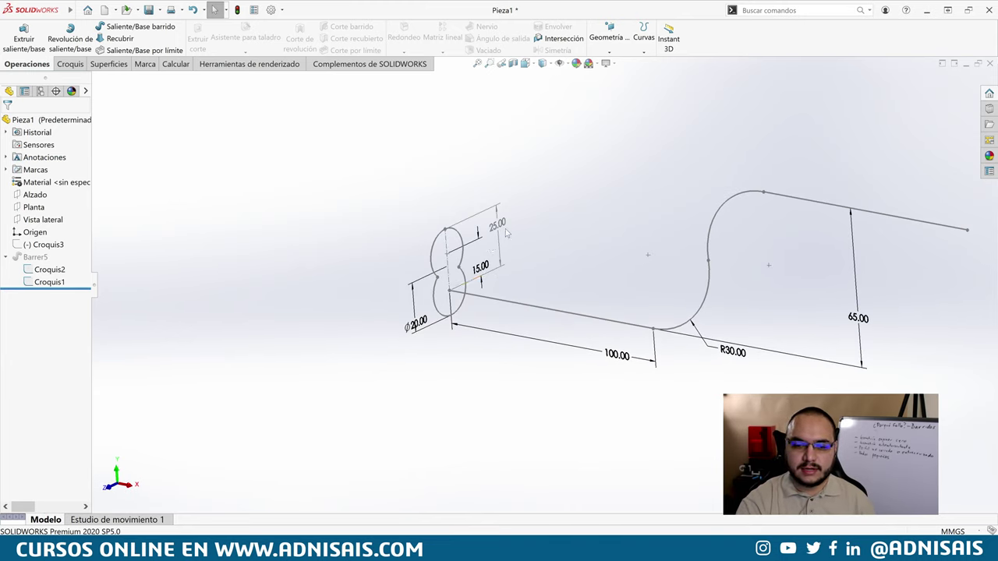
Step: Show Barrer5 again and change the S-bend radius from R30 to 25
left_click(35, 256)
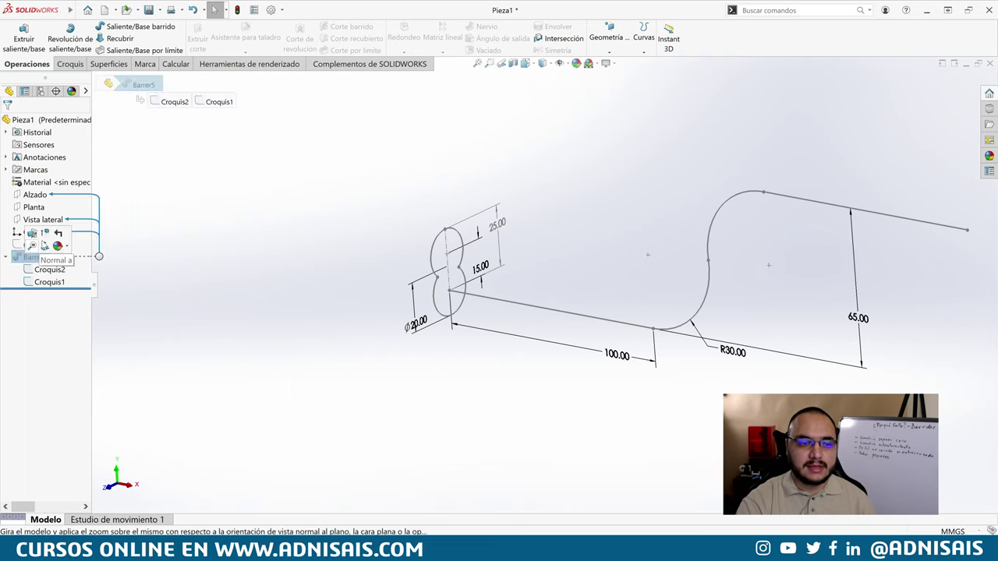
left_click(56, 238)
left_click(497, 225)
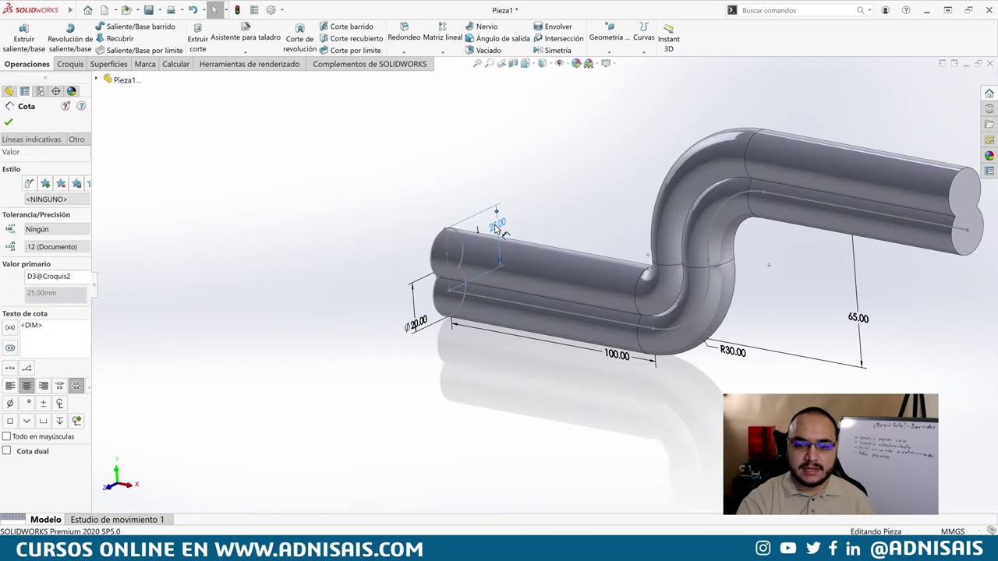
left_click(733, 350)
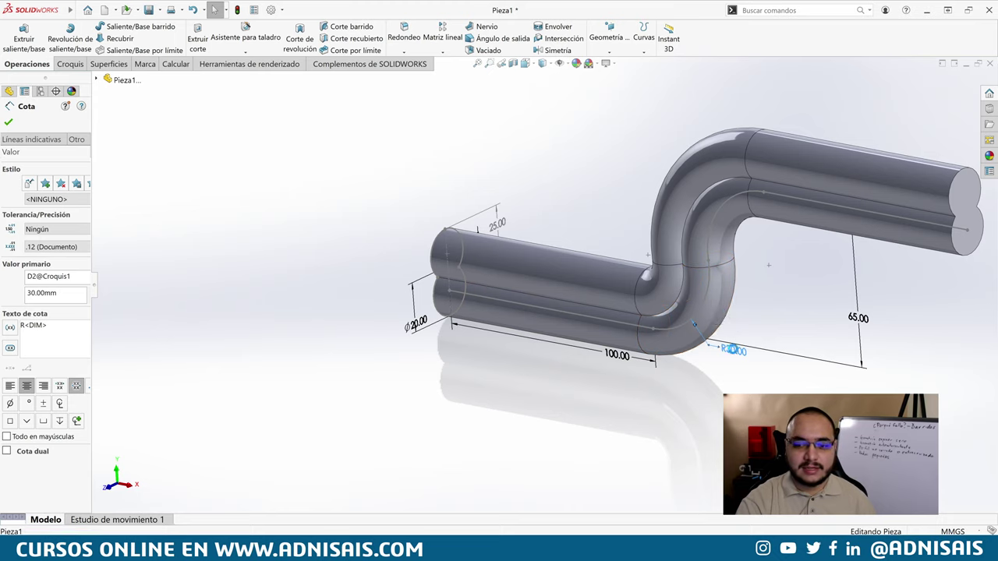
double_click(736, 353)
type("25")
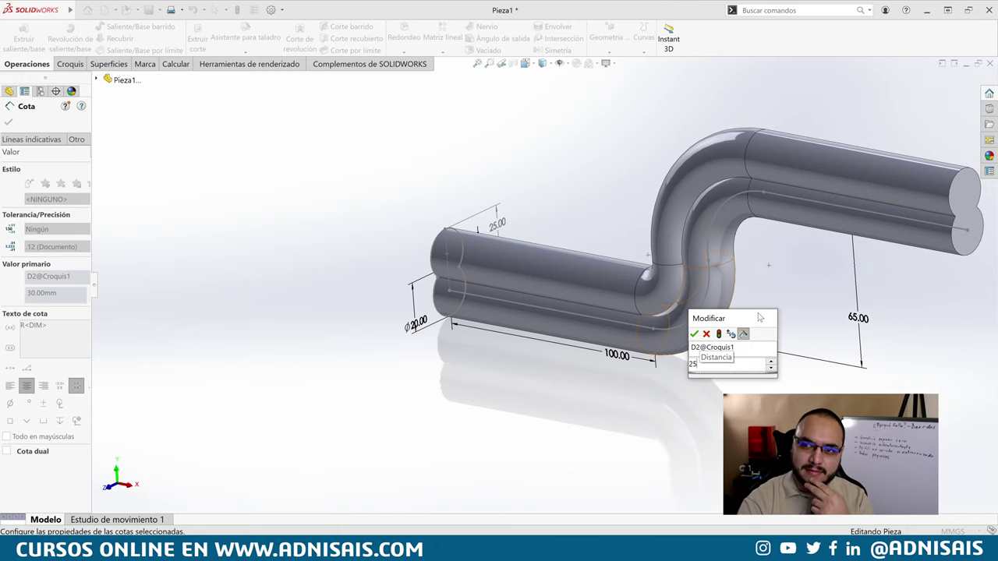
left_click_drag(744, 319, 832, 301)
scroll(645, 270, "down", 3)
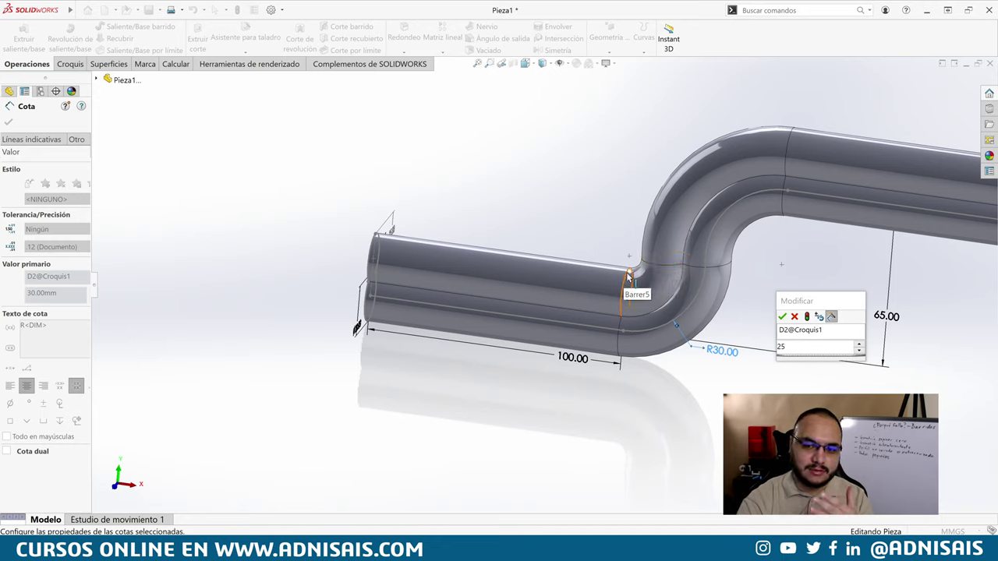
left_click(786, 318)
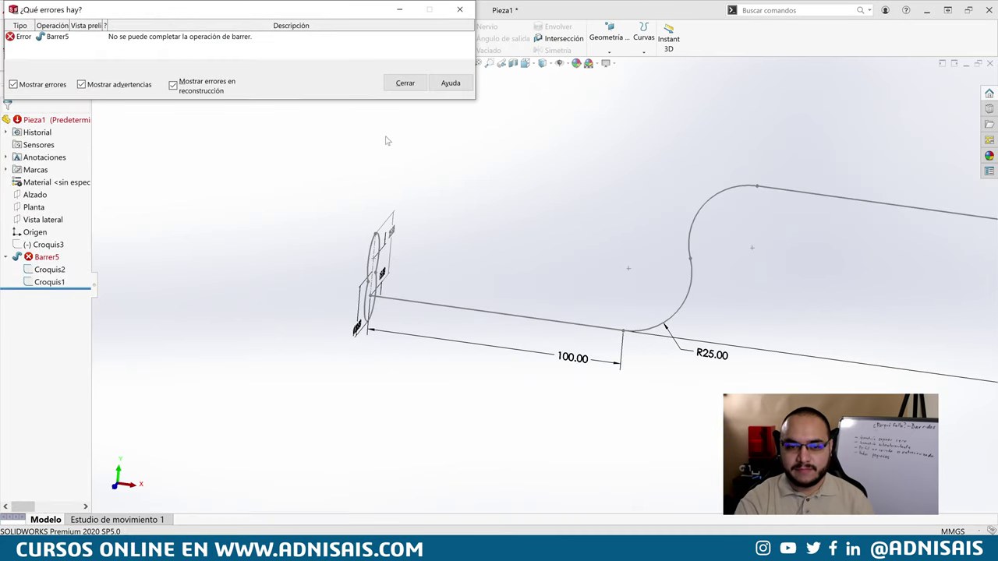
Step: Dismiss the error report and set the S-bend radius to 25.1
left_click(411, 90)
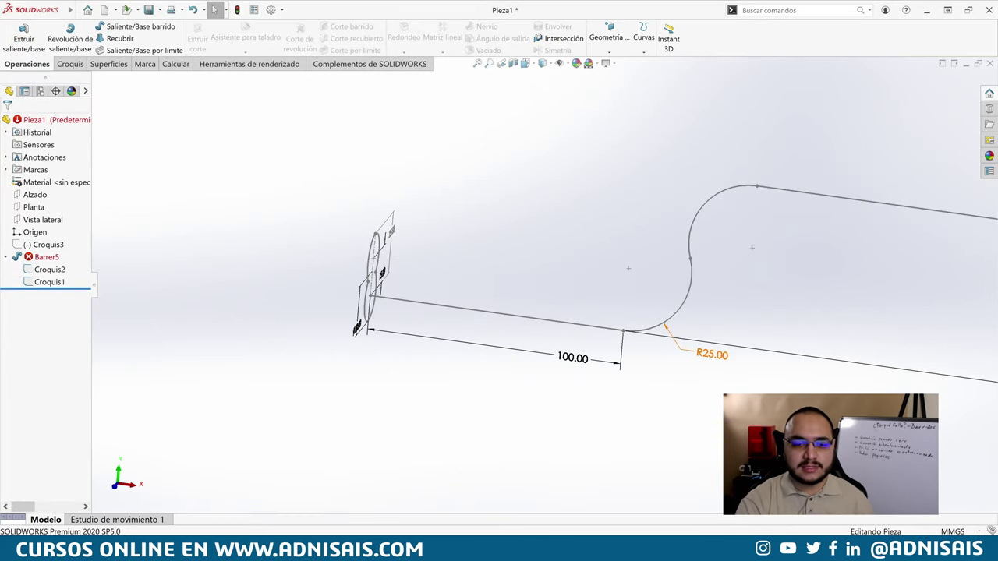
left_click(667, 327)
double_click(716, 355)
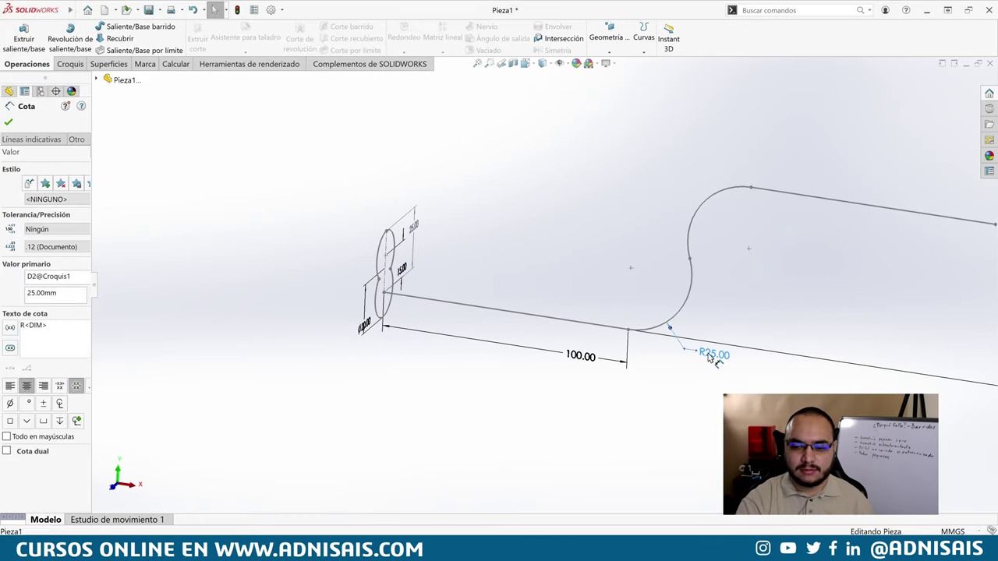
type("25.")
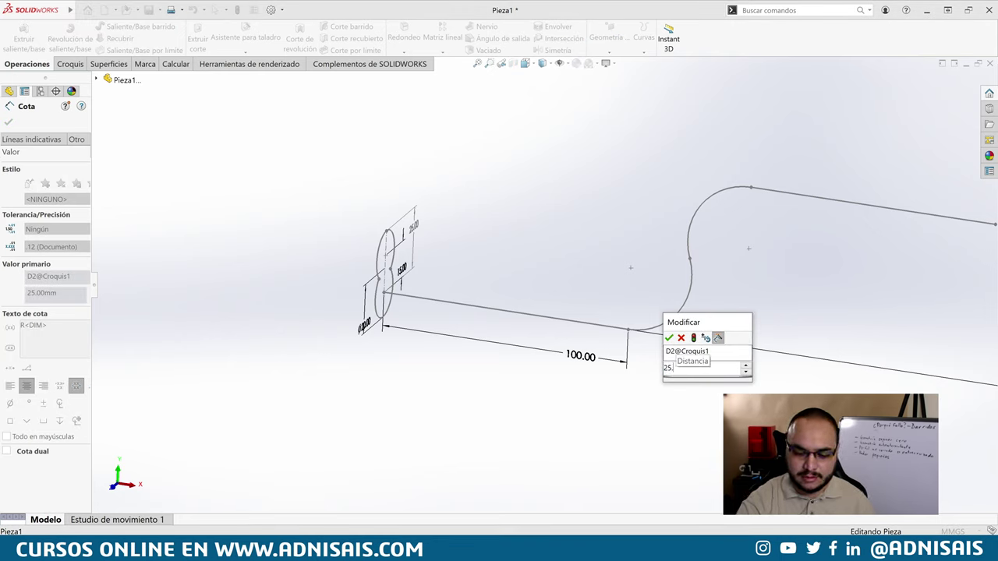
type("1")
key("Return")
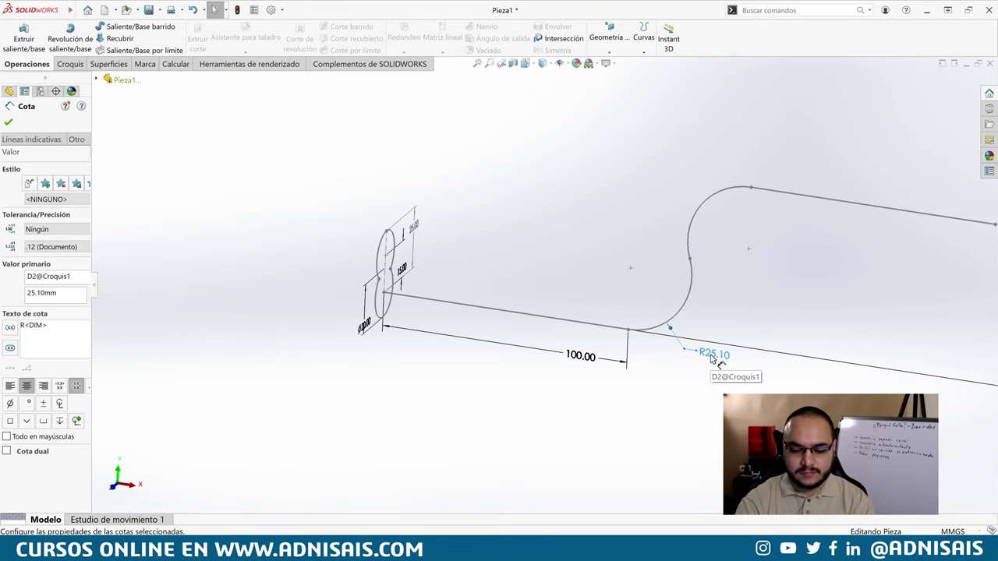
Step: Orbit to inspect the rebuilt double tube and reposition the R25.10 label
scroll(686, 328, "down", 2)
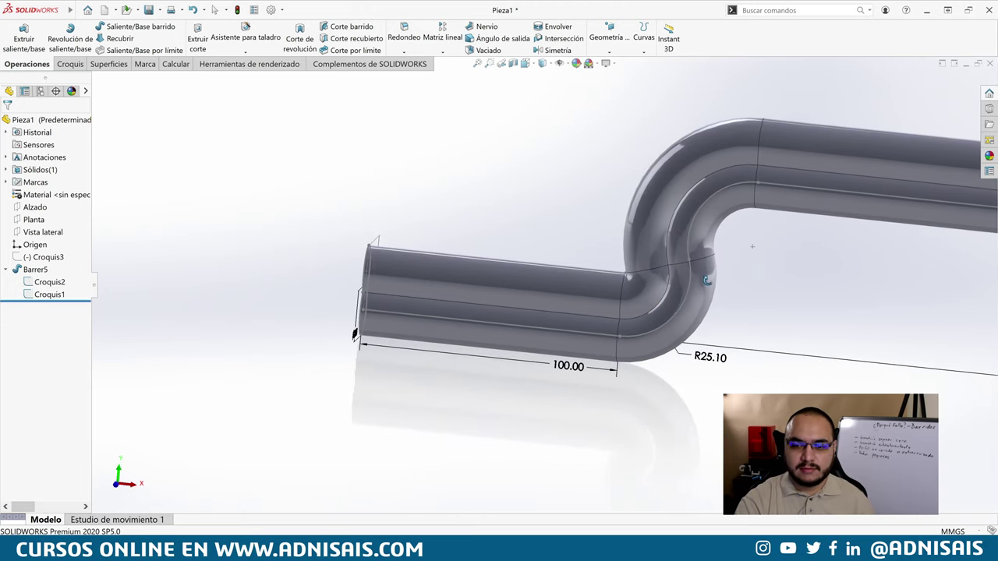
scroll(659, 296, "down", 2)
scroll(652, 285, "down", 3)
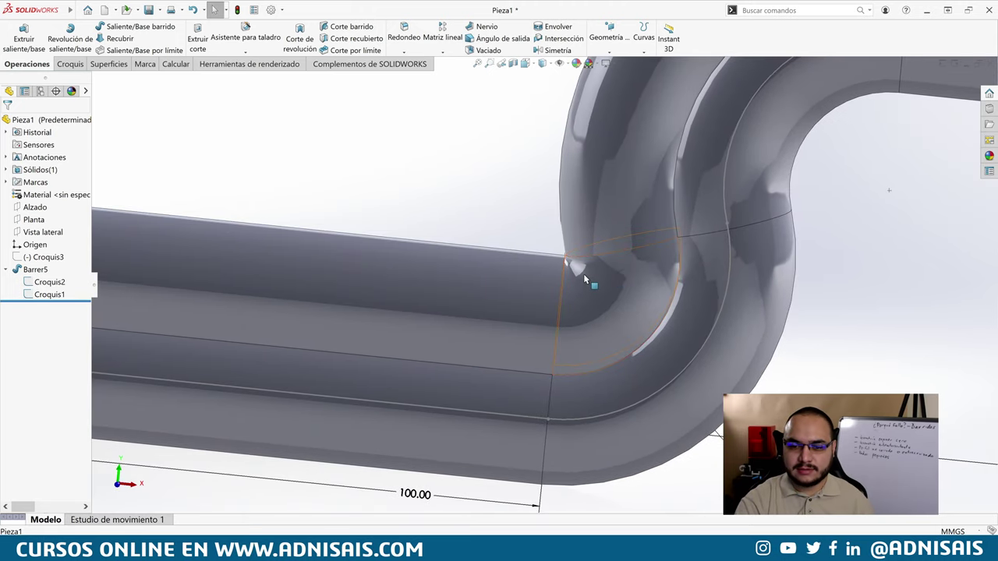
scroll(640, 280, "up", 3)
middle_click_drag(640, 280, 363, 226)
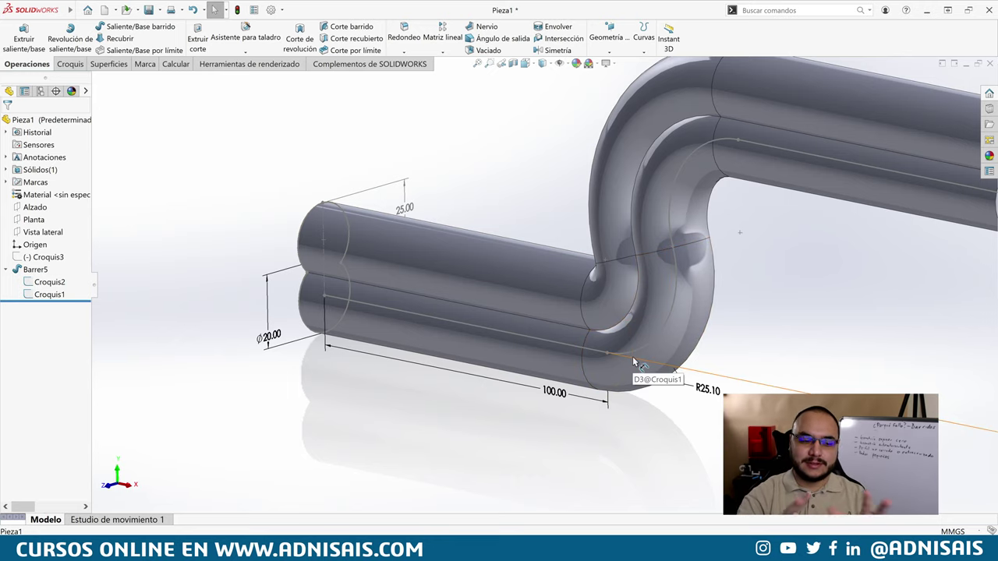
mouse_move(625, 339)
middle_mouse_down()
mouse_move(626, 322)
mouse_move(528, 307)
mouse_move(671, 366)
middle_mouse_up()
left_click_drag(693, 374, 734, 335)
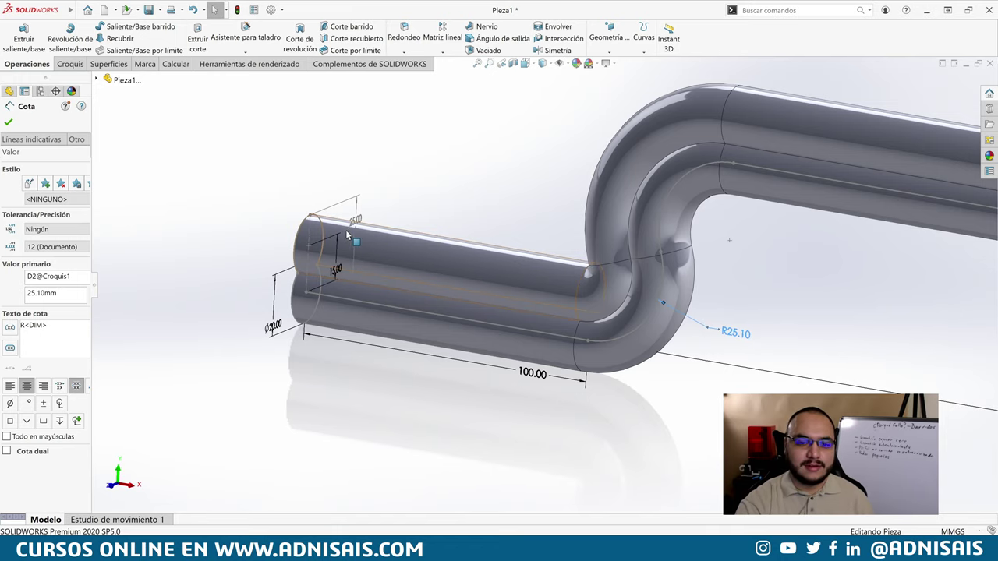
middle_click_drag(350, 230, 379, 226)
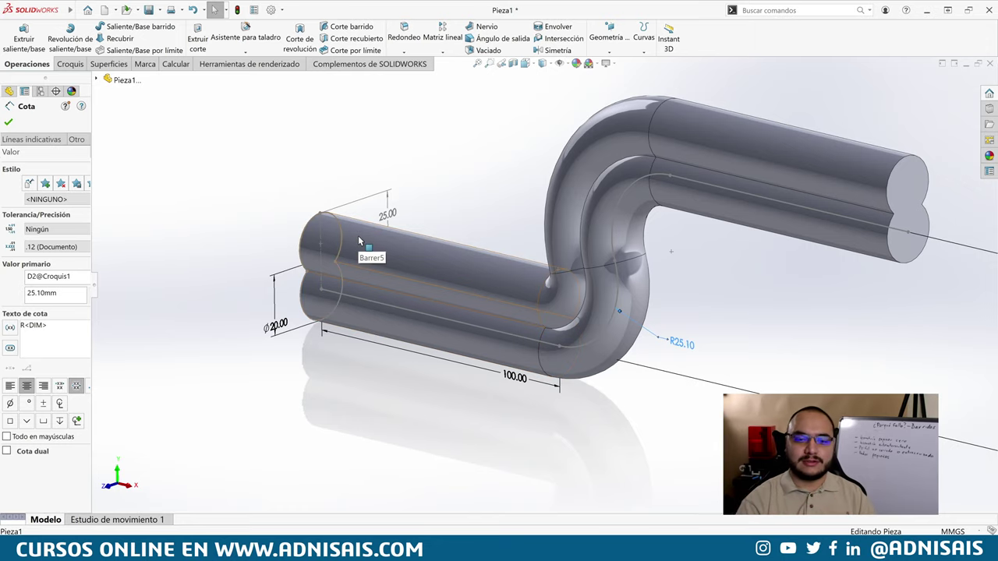
scroll(616, 312, "up", 3)
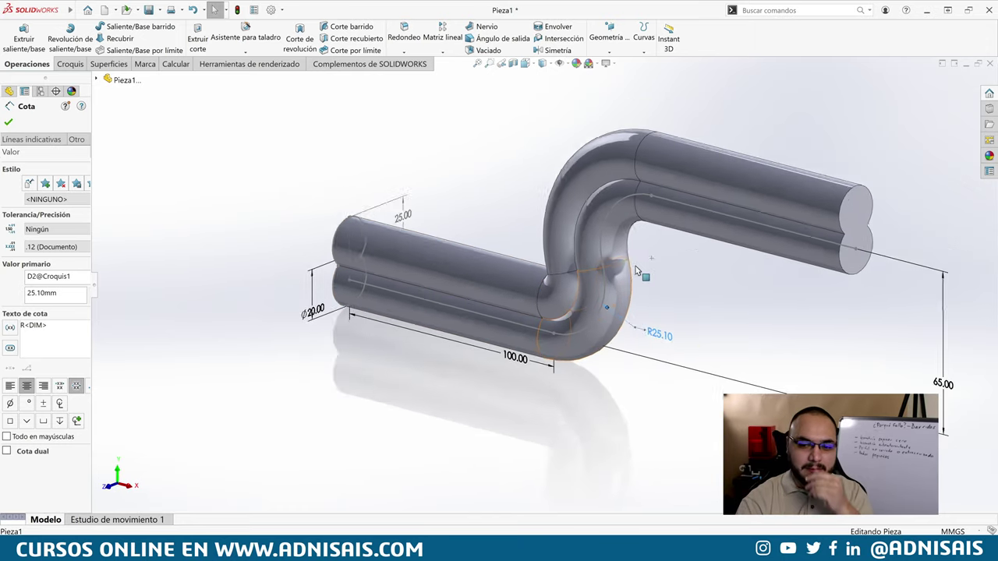
scroll(636, 271, "up", 1)
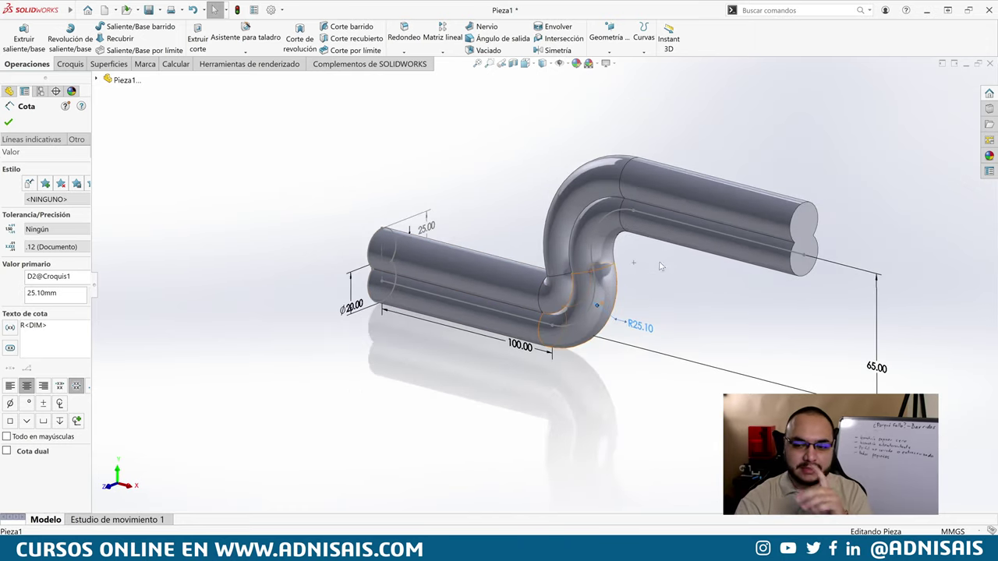
left_click(643, 300)
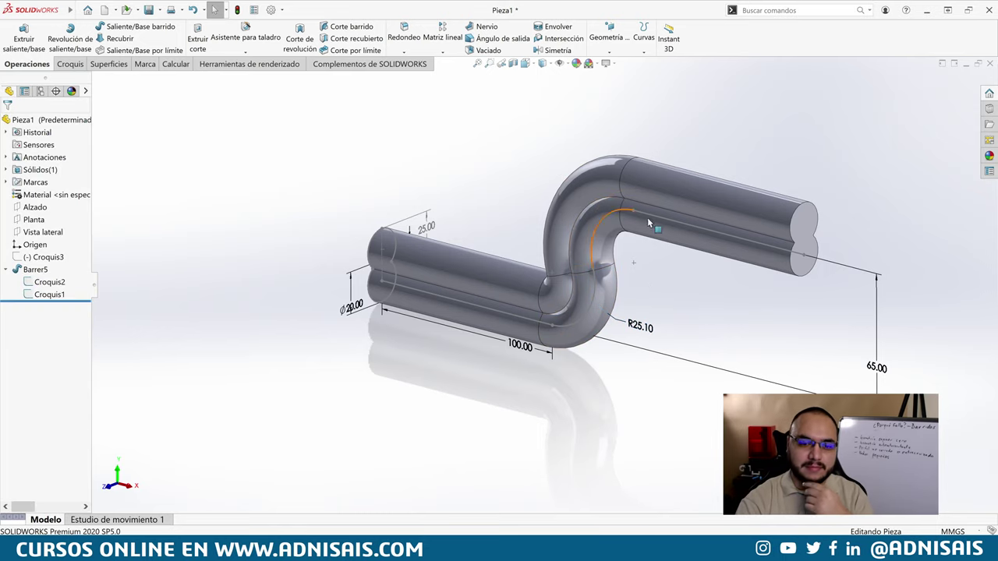
middle_click_drag(643, 300, 546, 289)
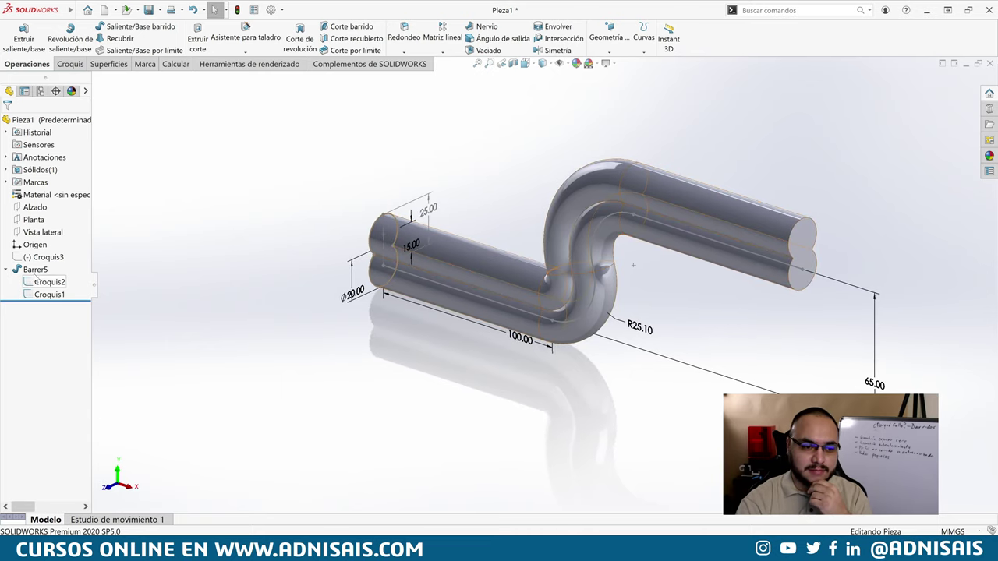
Step: Delete the Barrer5 sweep feature
left_click(53, 270)
key("Delete")
key("Return")
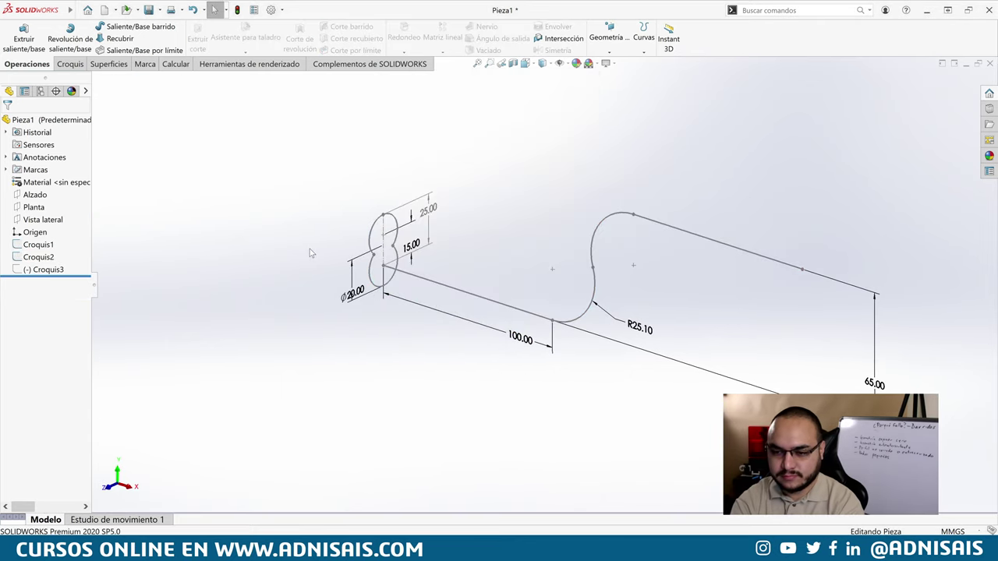
Step: Start a 3D sketch and convert the Croquis1 path into it
left_click(70, 64)
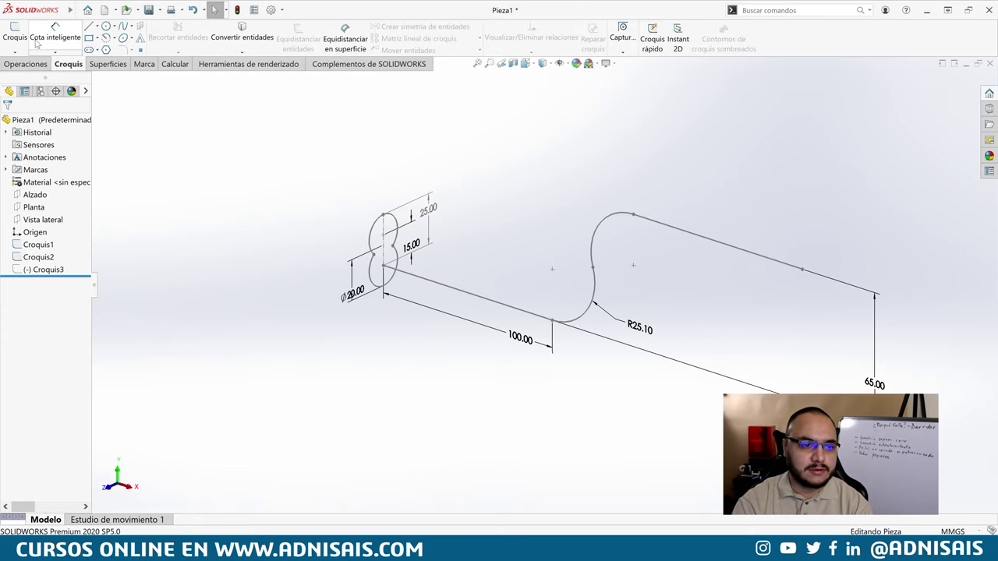
left_click(15, 51)
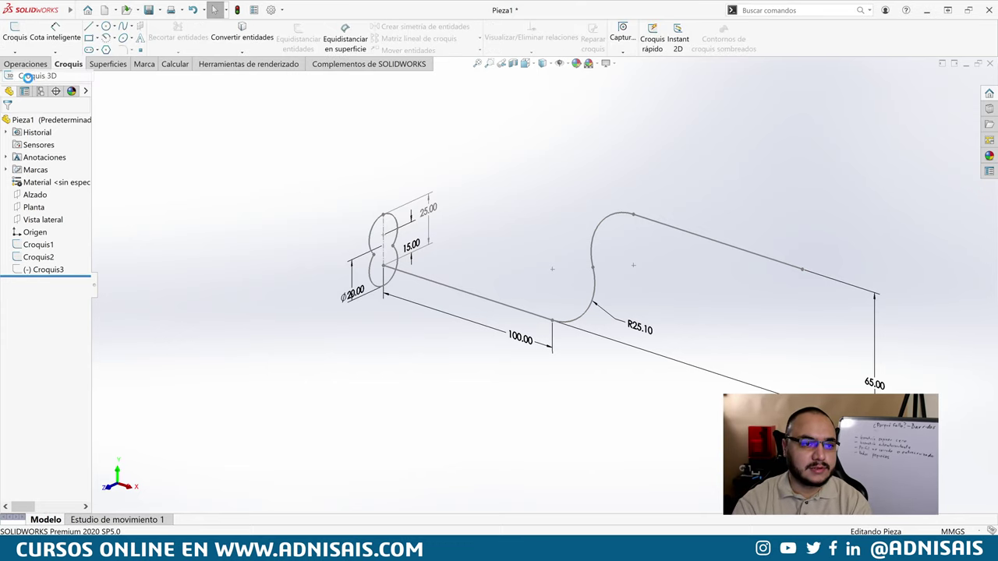
left_click(32, 76)
left_click(39, 256)
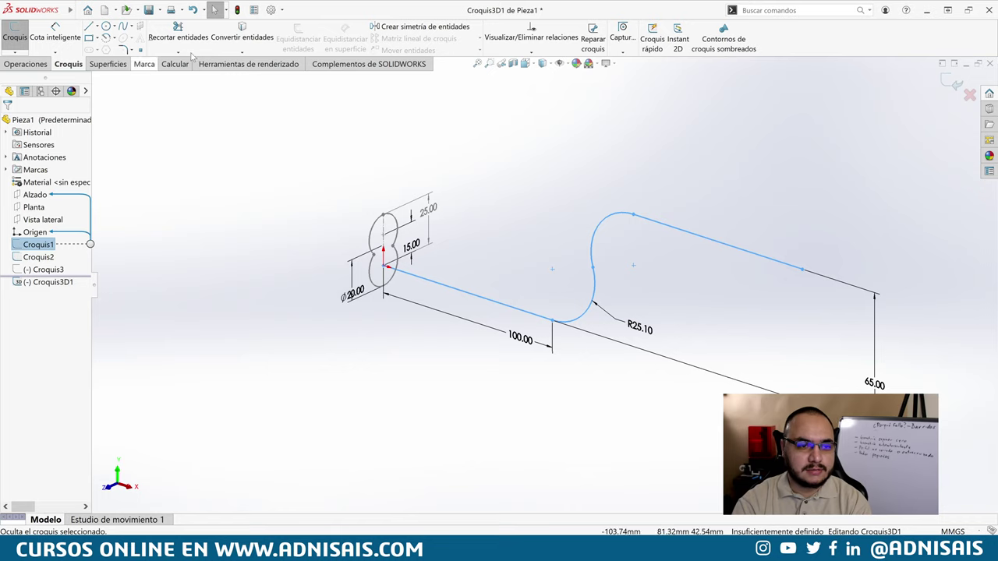
left_click(242, 31)
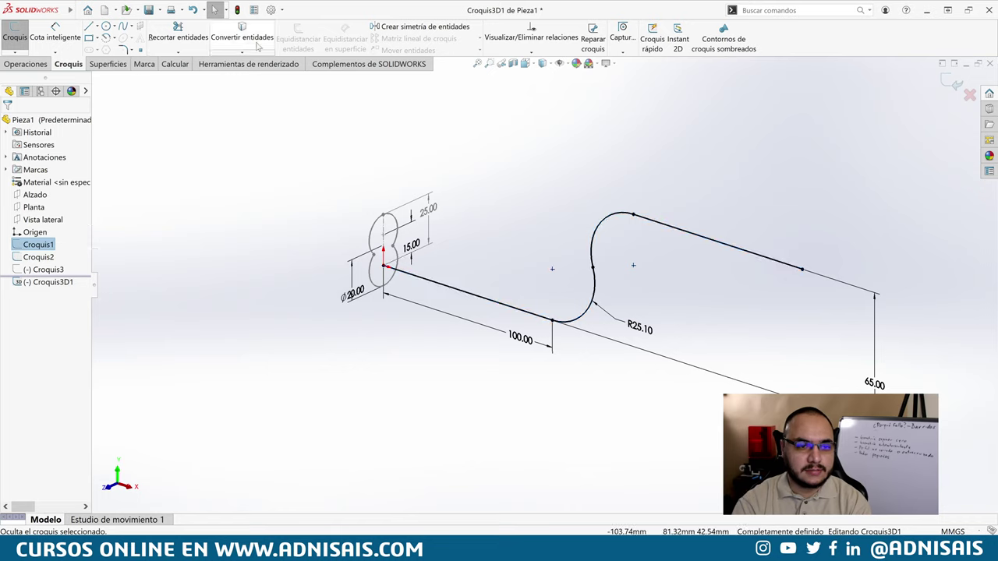
Step: Draw an angled line continuing from the end of the converted path
left_click(89, 27)
middle_click_drag(644, 195, 650, 256)
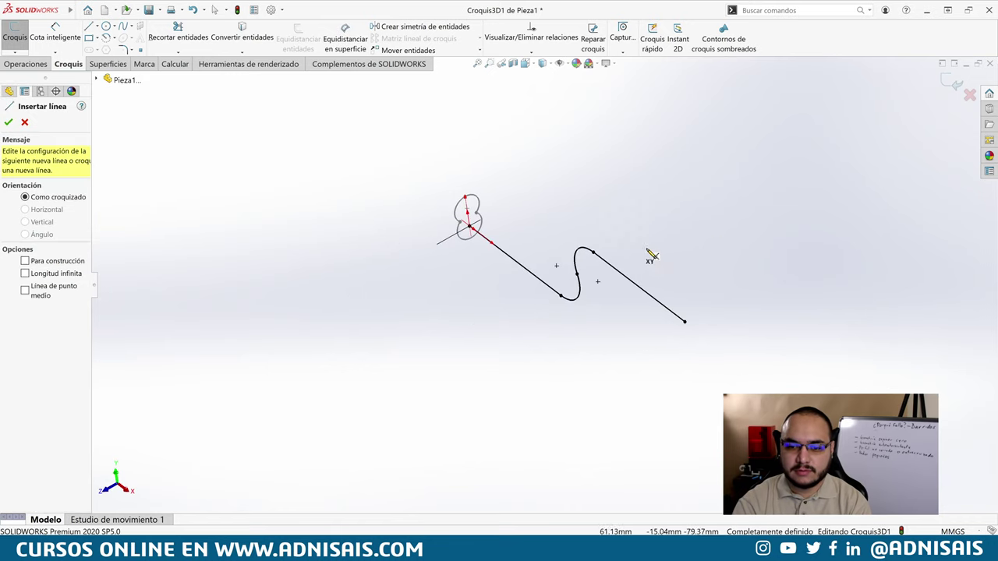
left_click(684, 322)
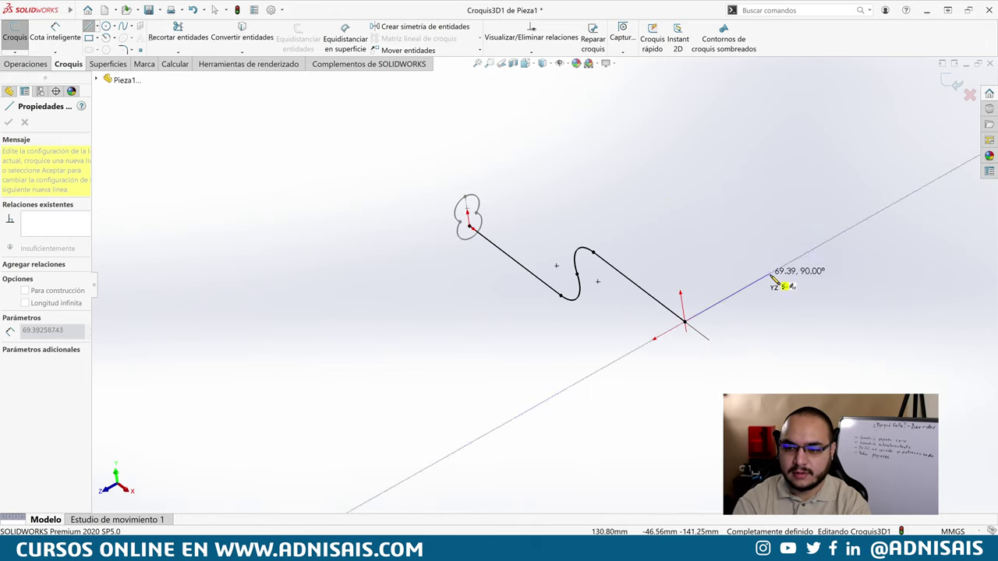
double_click(775, 276)
key("Escape")
mouse_move(775, 276)
middle_mouse_down()
mouse_move(718, 184)
mouse_move(389, 98)
middle_mouse_up()
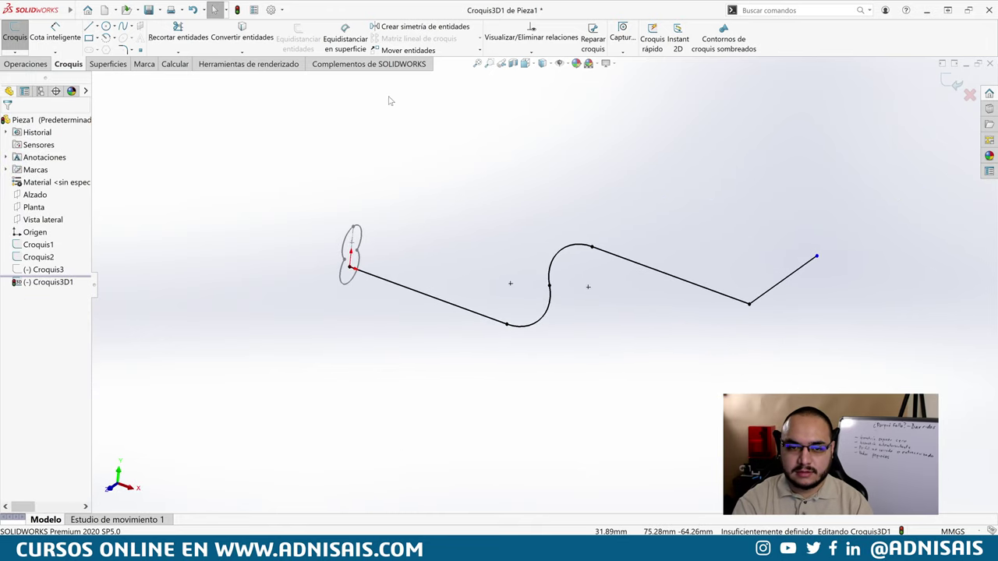
left_click(123, 50)
Step: Round the last corner of Croquis3D1 with an R15 sketch fillet and close the fillet tool
left_click(751, 308)
type("15")
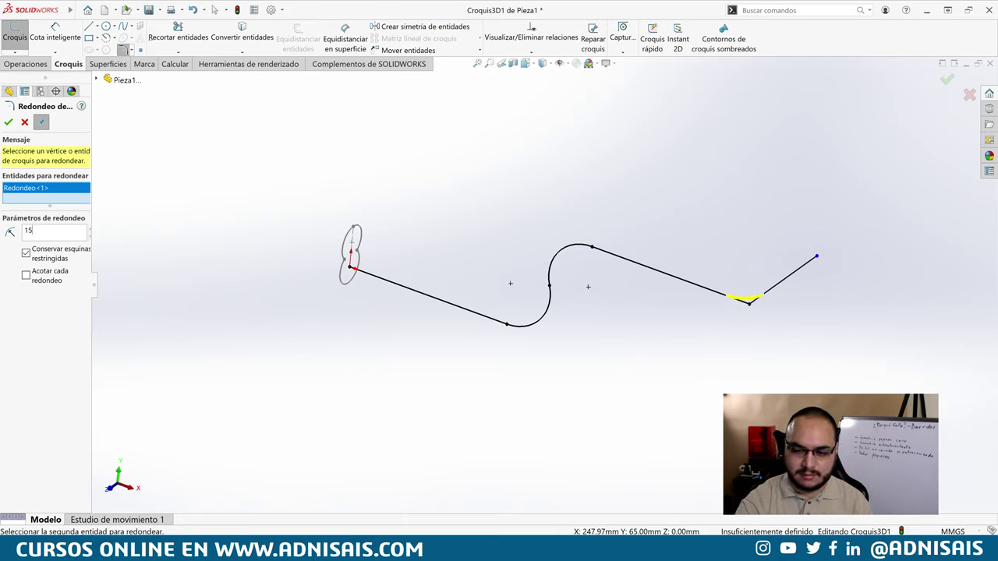
key("Return")
left_click(9, 124)
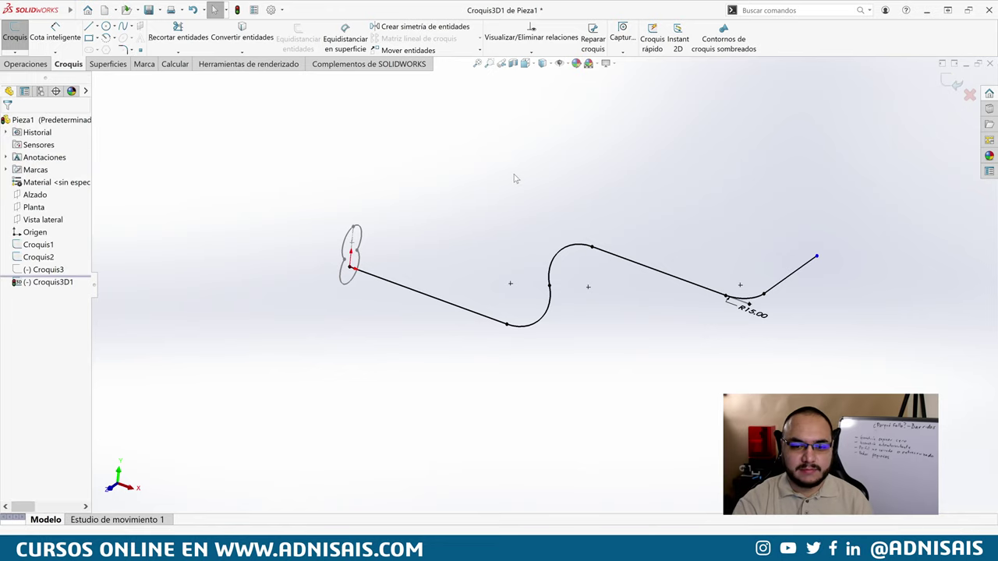
Step: Exit the 3D sketch, start a swept boss, then cancel it
left_click(952, 81)
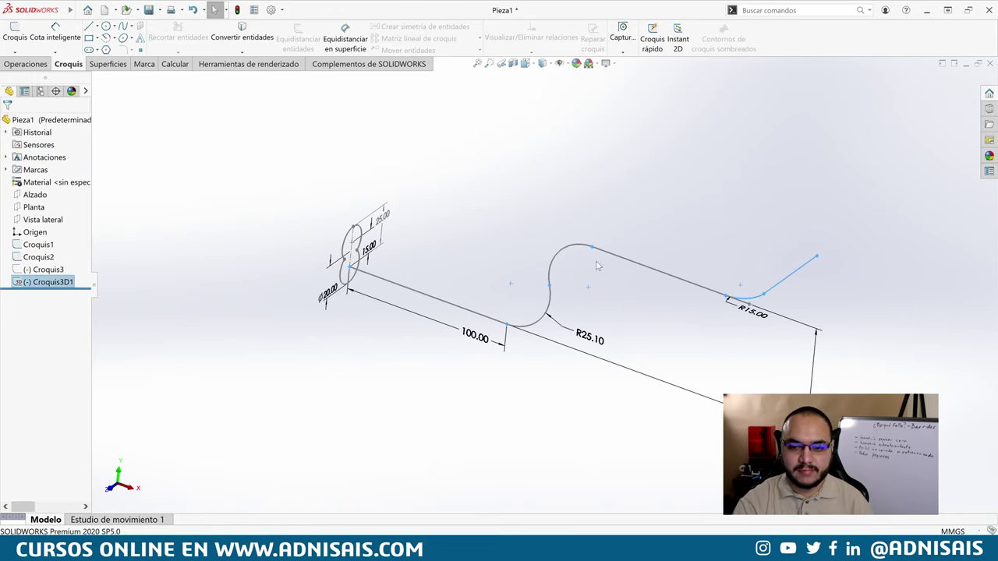
middle_click_drag(702, 195, 574, 232)
left_click(499, 183)
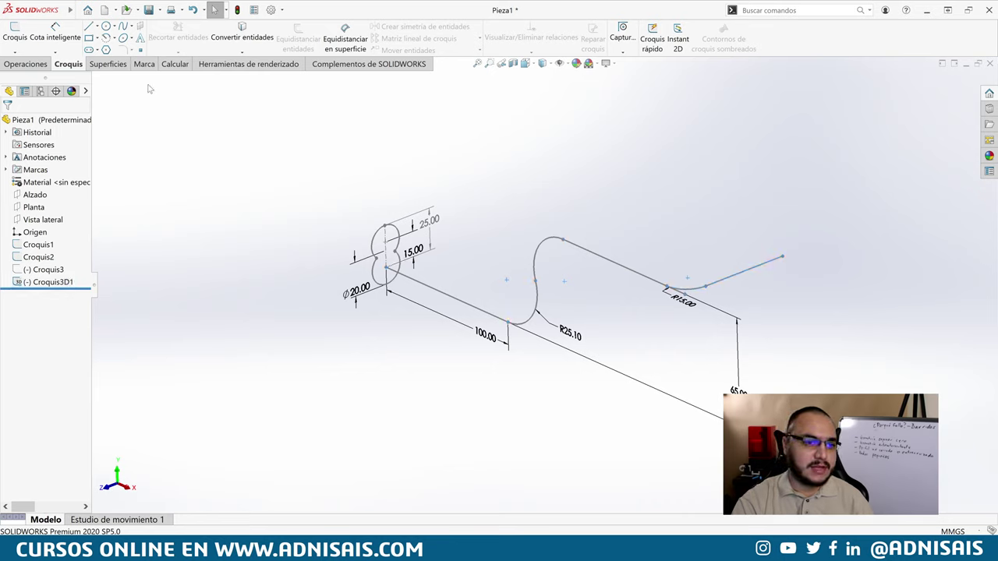
left_click(25, 64)
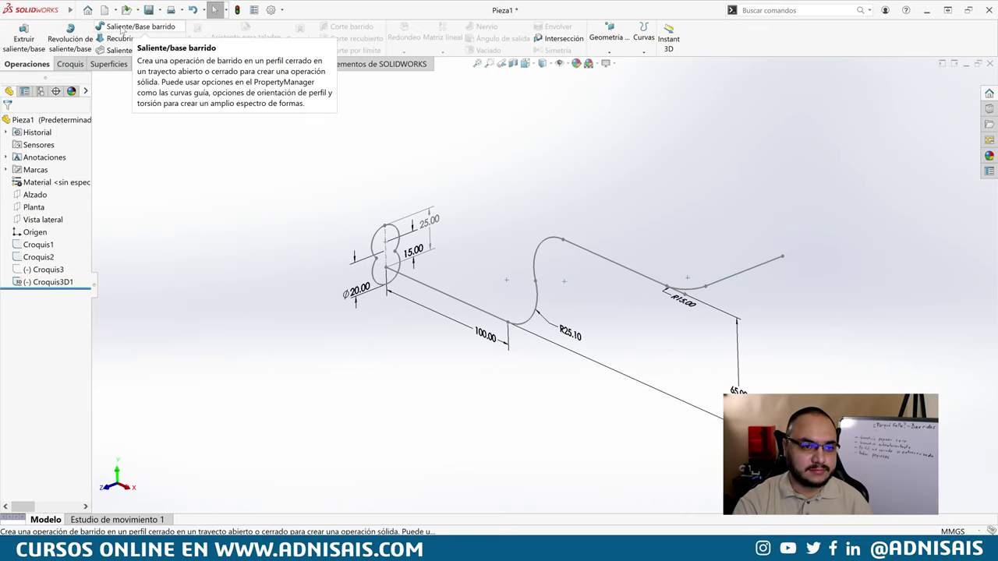
left_click(122, 30)
scroll(681, 287, "down", 2)
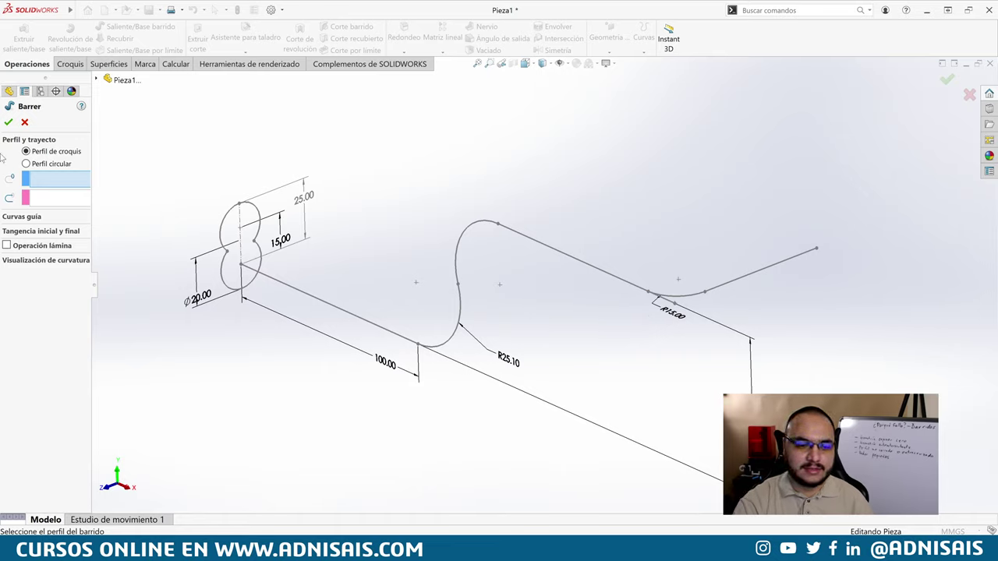
left_click(24, 123)
Step: Change the S-bend radius from R25.10 to 30 mm and check the R30.00 and R15.00 dimensions
double_click(507, 359)
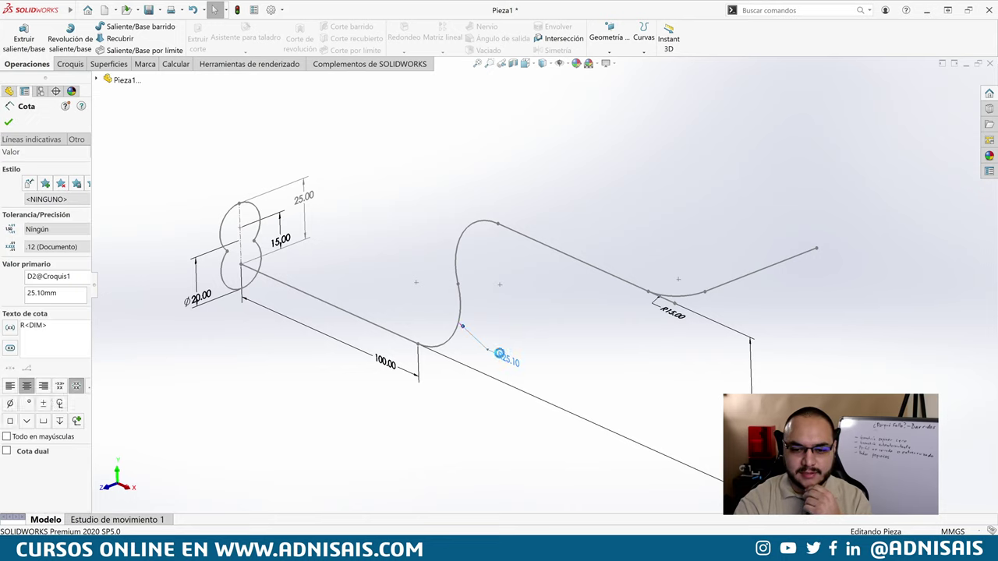
type("30")
key("Return")
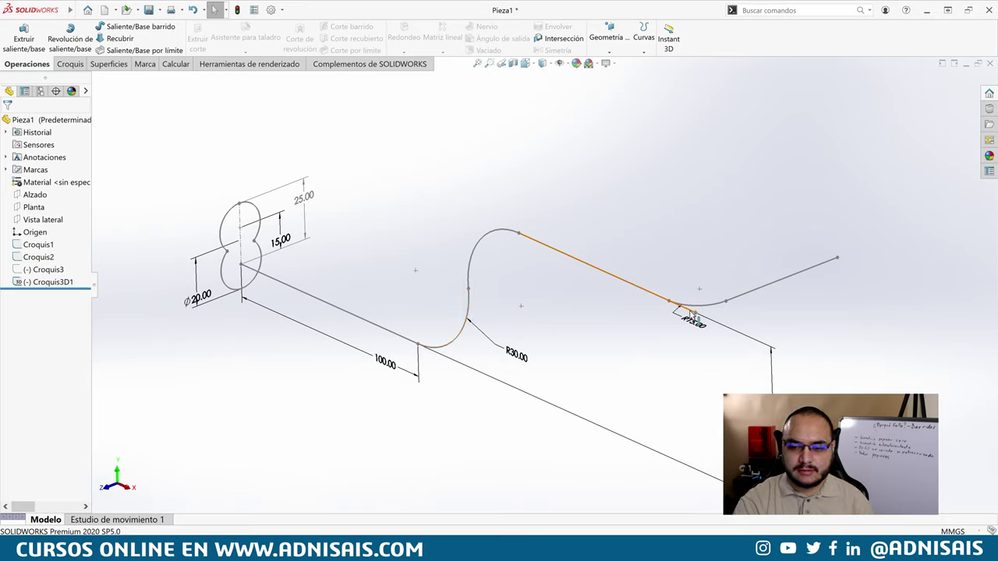
left_click(693, 316)
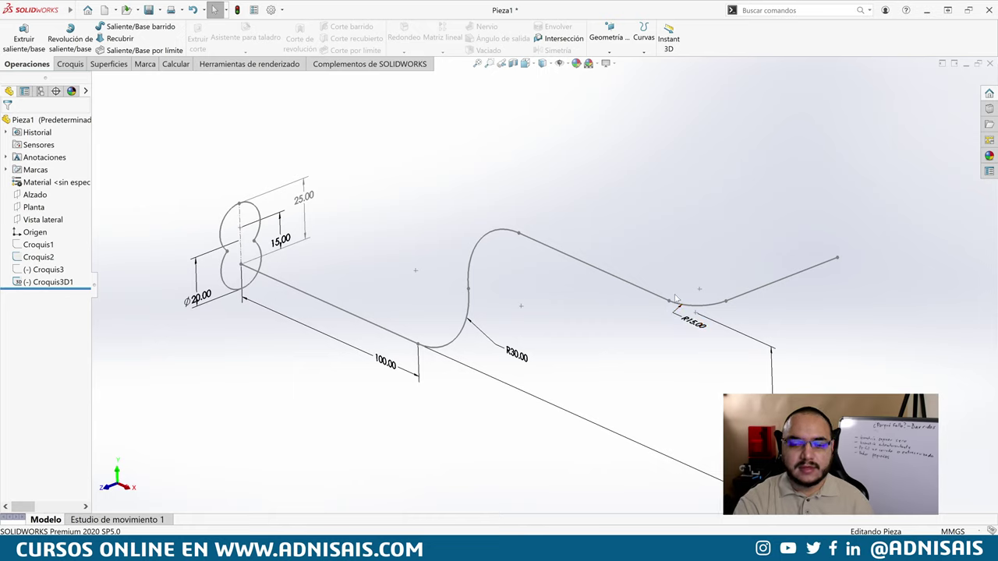
left_click(497, 335)
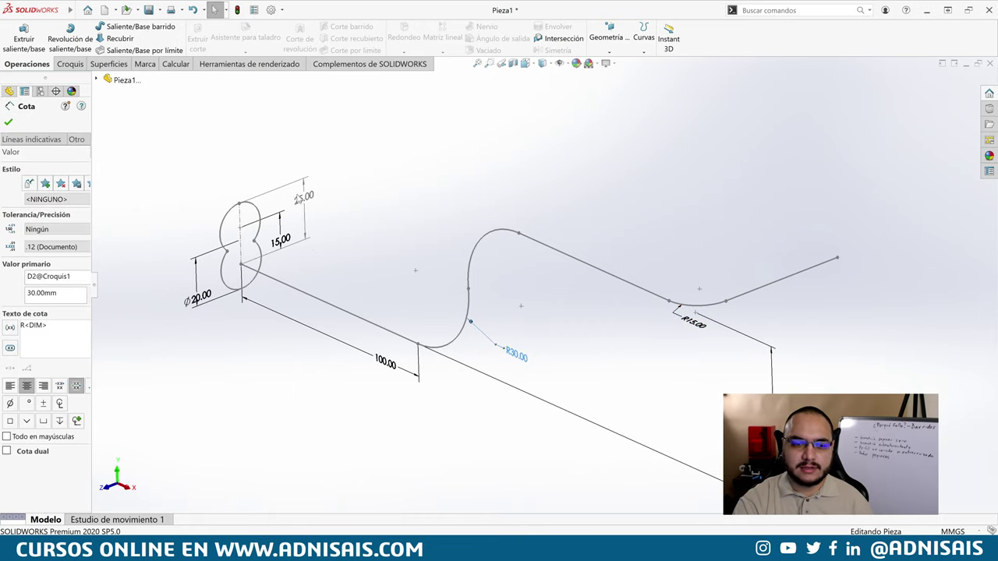
left_click(701, 327)
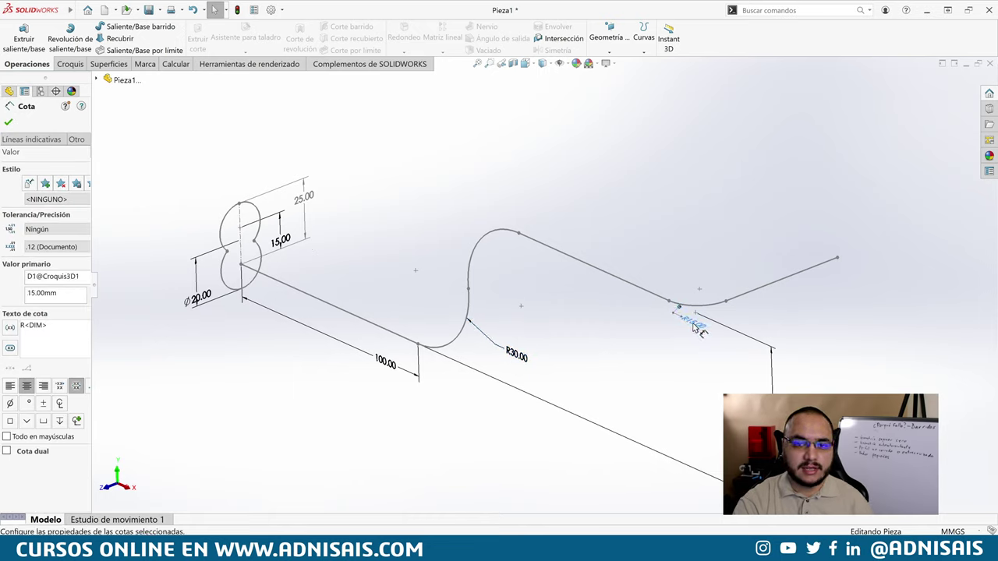
key("Escape")
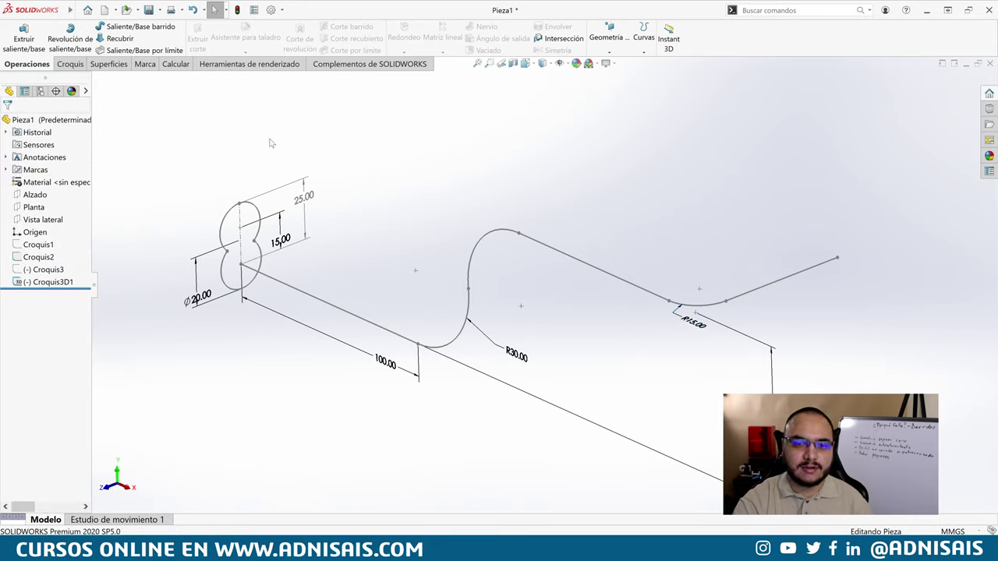
left_click(137, 27)
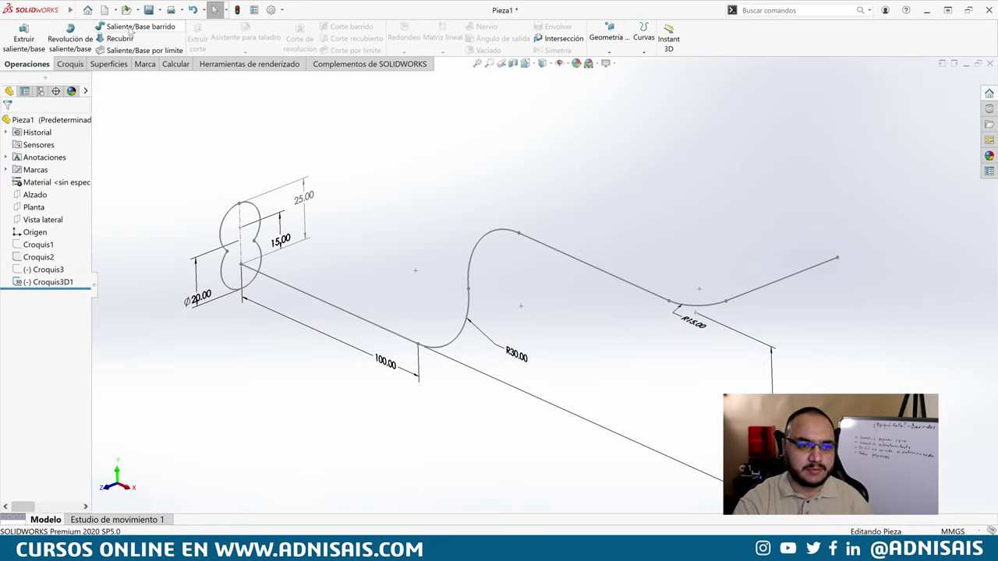
left_click(227, 221)
left_click(308, 296)
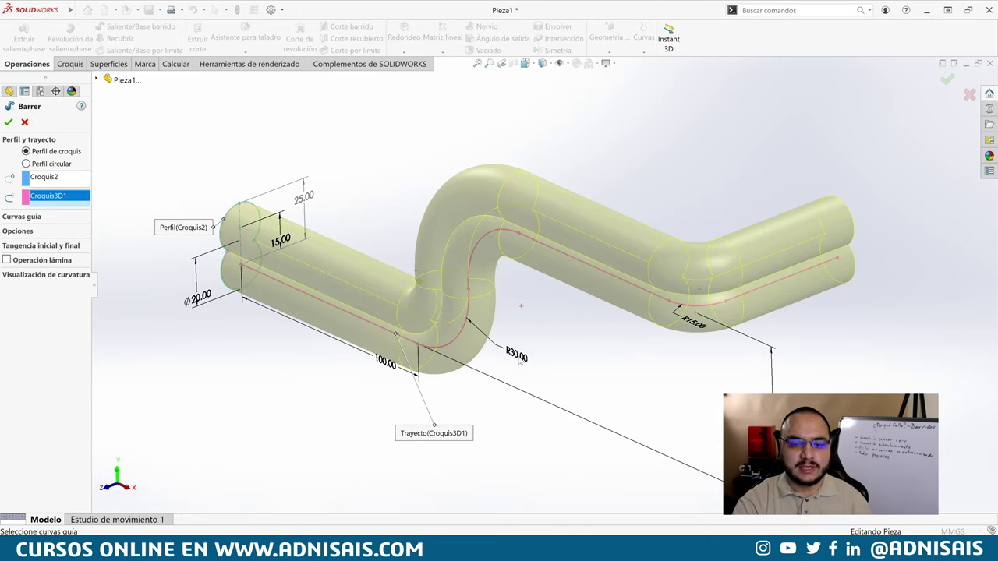
mouse_move(346, 308)
middle_mouse_down()
mouse_move(384, 297)
mouse_move(229, 243)
middle_mouse_up()
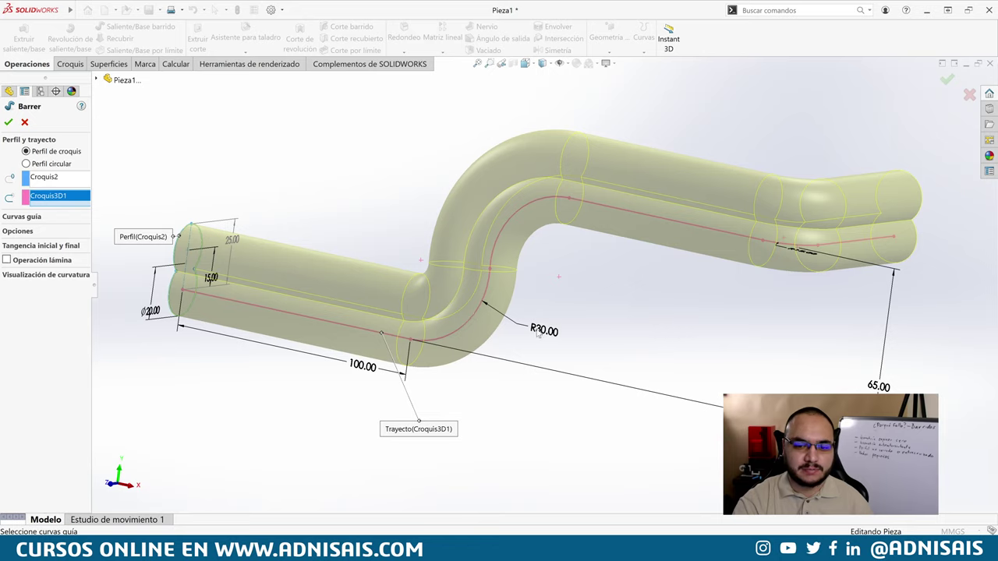
middle_click_drag(598, 230, 499, 312)
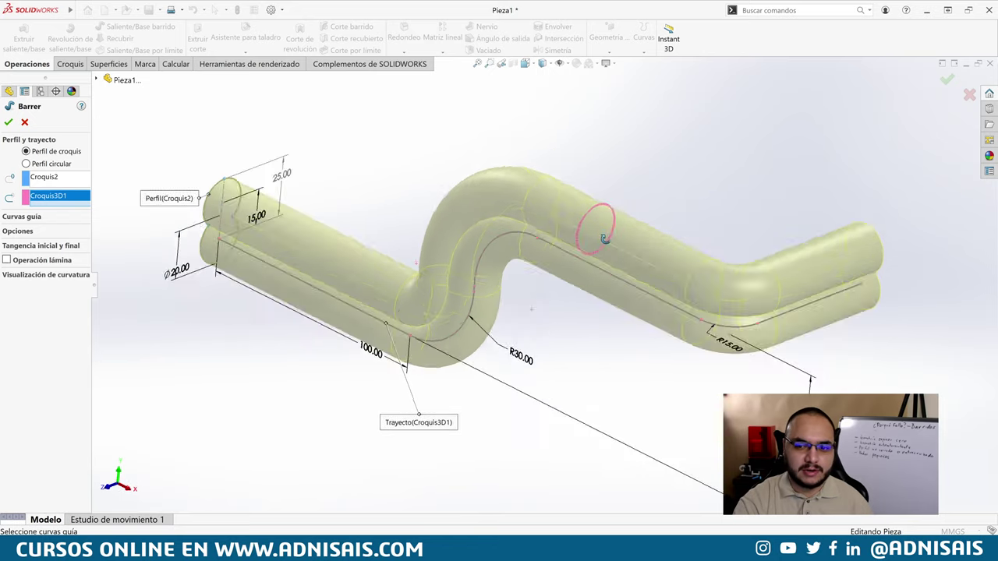
middle_click_drag(608, 433, 614, 456)
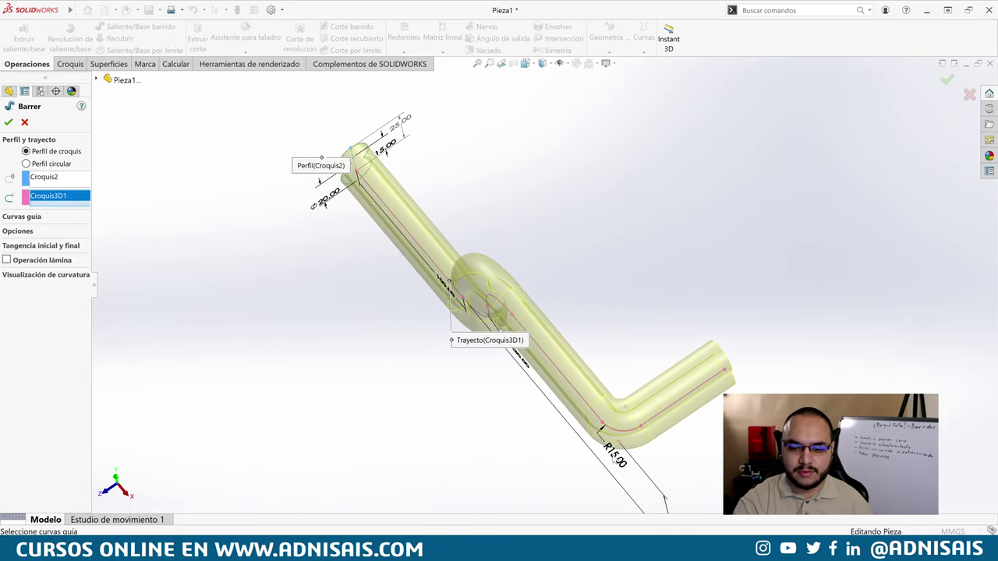
middle_click_drag(457, 288, 392, 225)
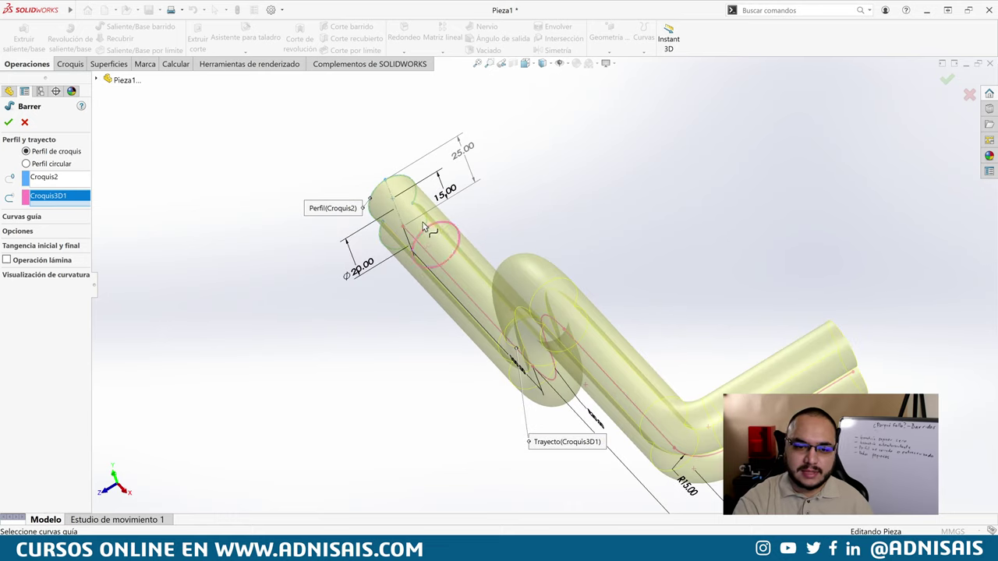
Step: Cancel the sweep and draw a line from the profile centre in Croquis2
left_click(24, 122)
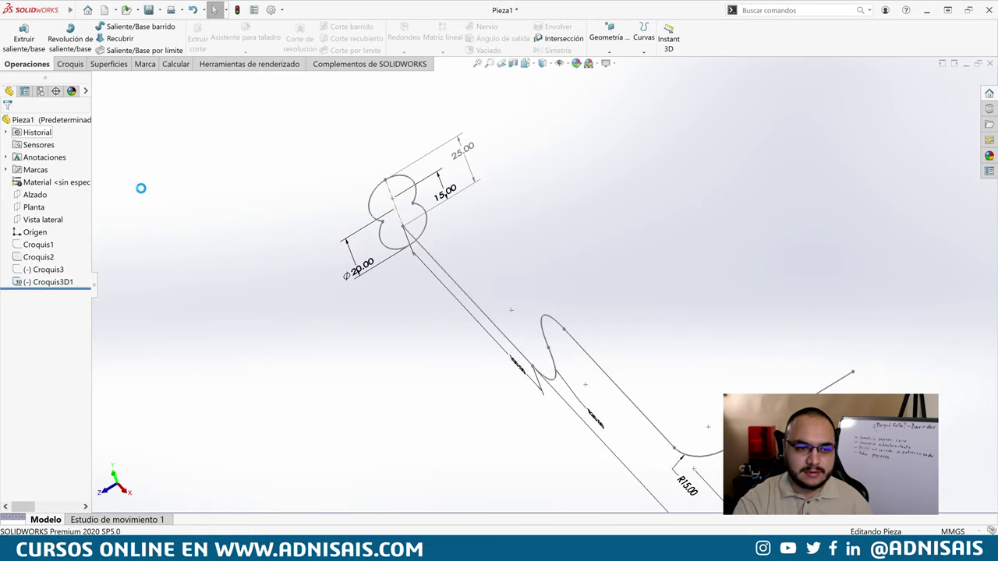
left_click(36, 256)
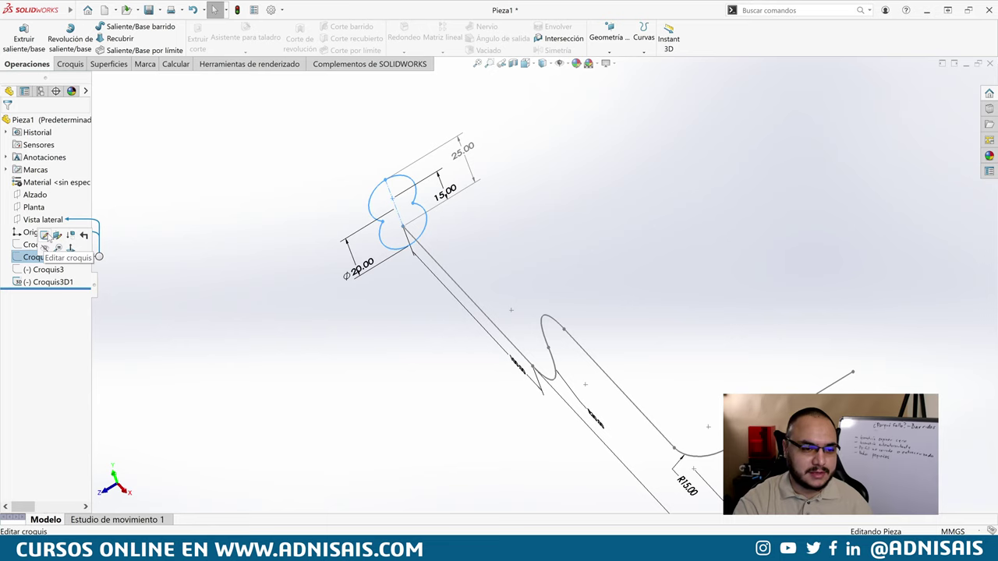
left_click(45, 235)
scroll(363, 269, "up", 3)
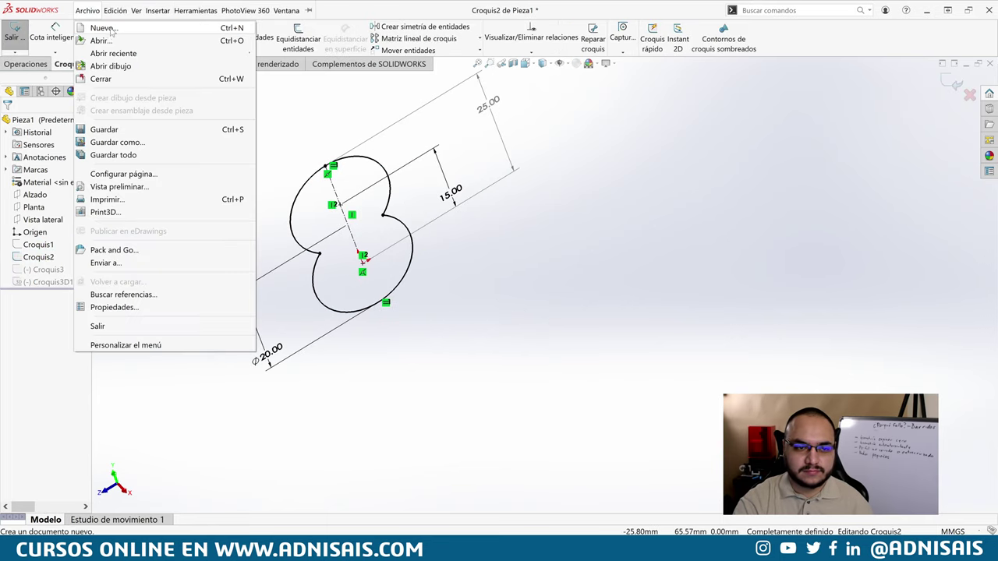
left_click(88, 26)
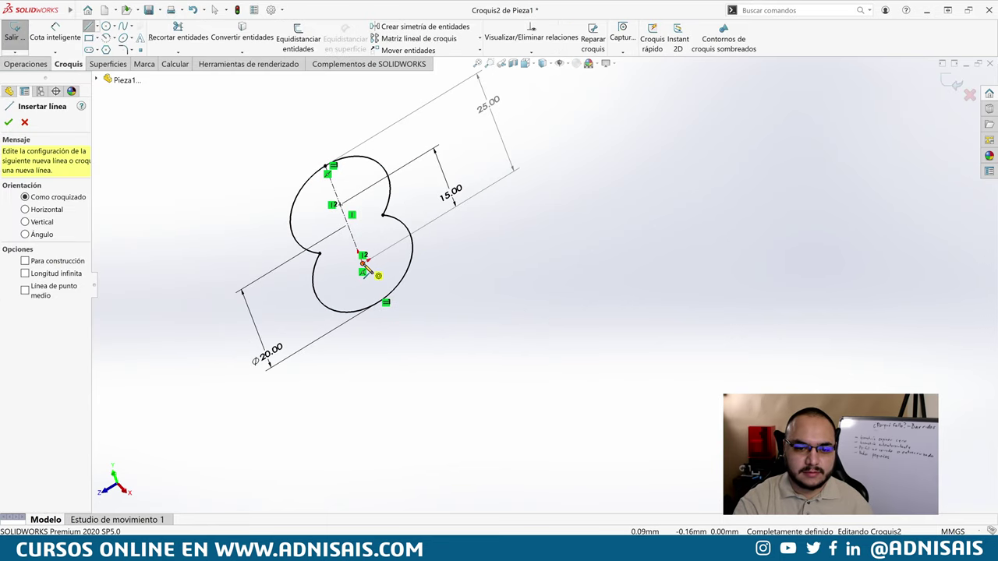
left_click(364, 262)
left_click(409, 227)
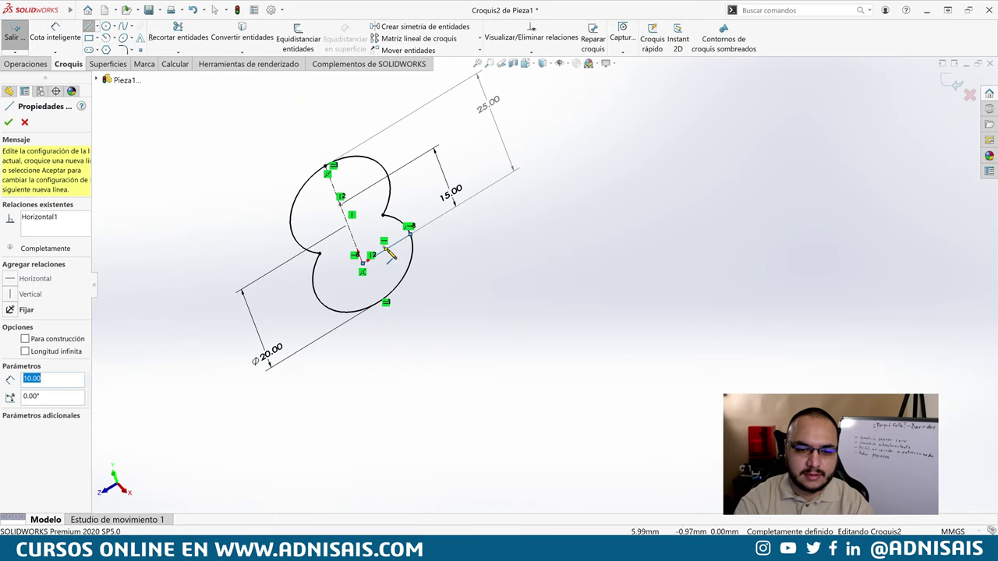
key("Escape")
left_click(394, 241)
Step: Give the new line a driven 10.00 length dimension and exit the sketch
left_click(472, 314)
left_click(54, 37)
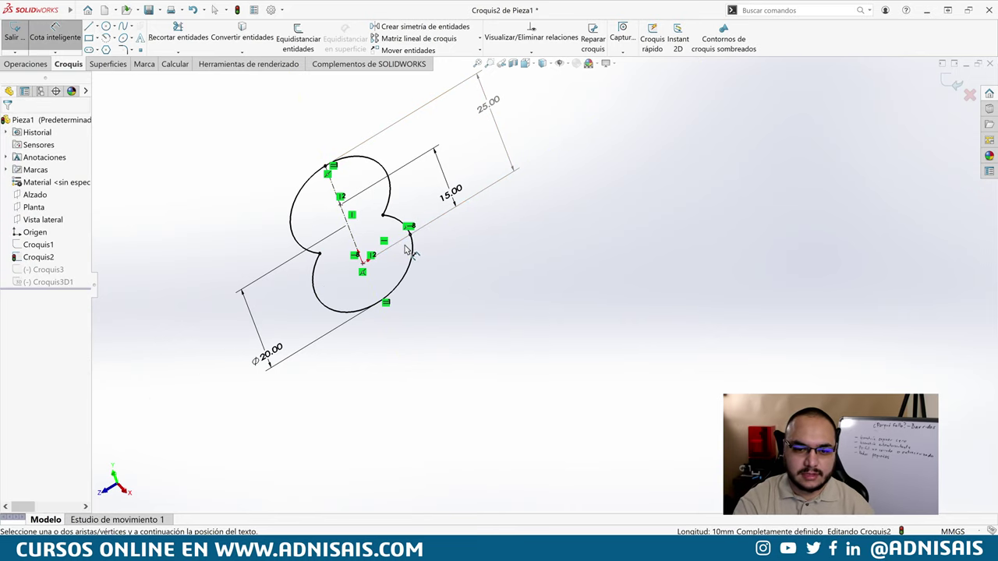
left_click(405, 246)
left_click(468, 254)
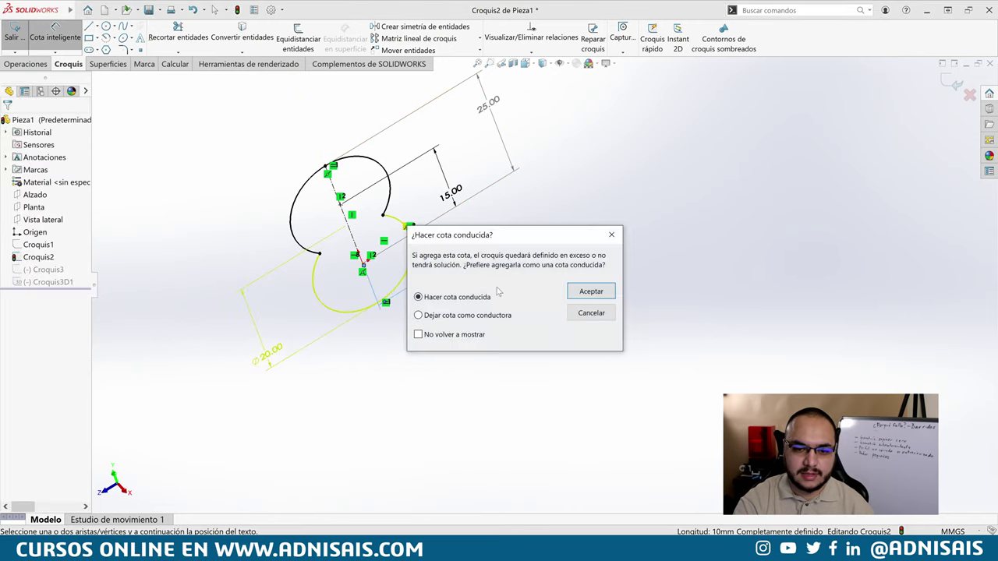
left_click(590, 292)
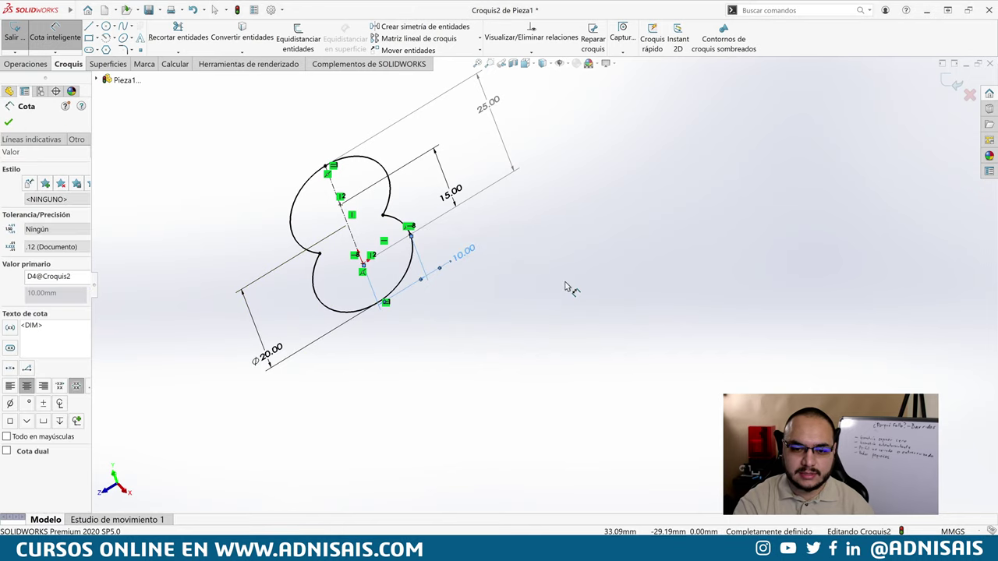
left_click(954, 83)
mouse_move(880, 127)
middle_mouse_down()
mouse_move(535, 229)
mouse_move(546, 250)
mouse_move(576, 239)
middle_mouse_up()
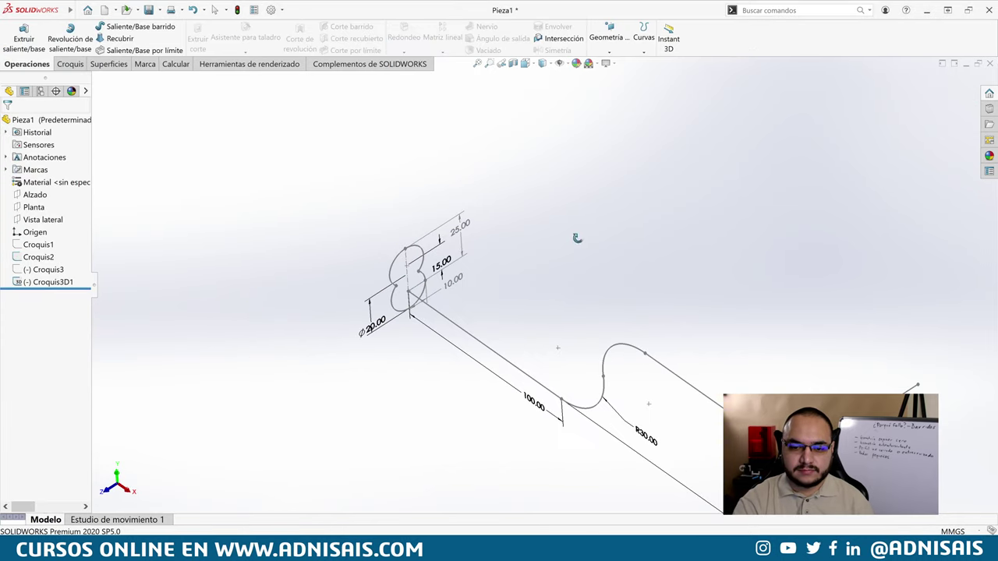
Step: Create swept boss Barrer6 using Croquis2 as profile and Croquis3D1 as path
left_click(139, 27)
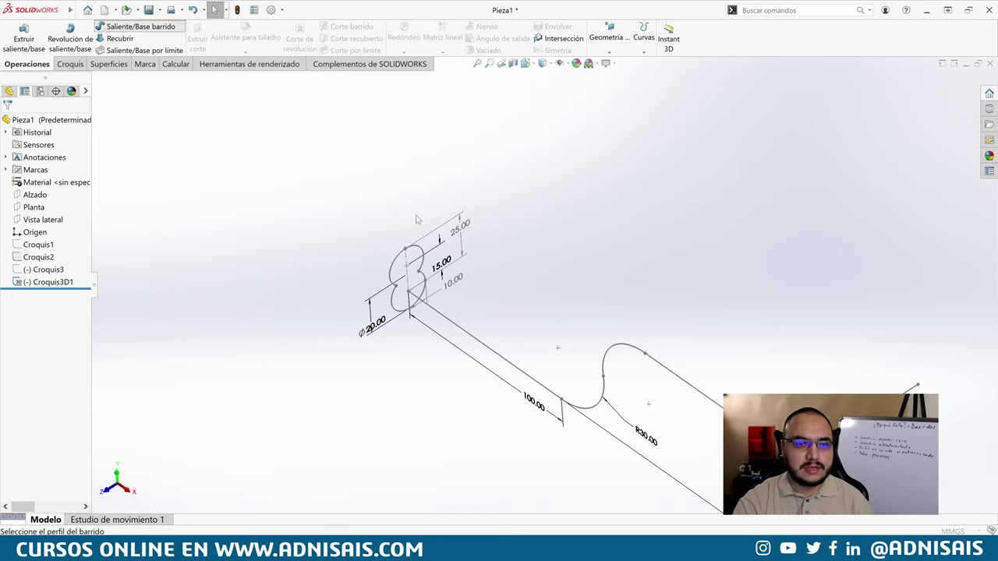
left_click(400, 261)
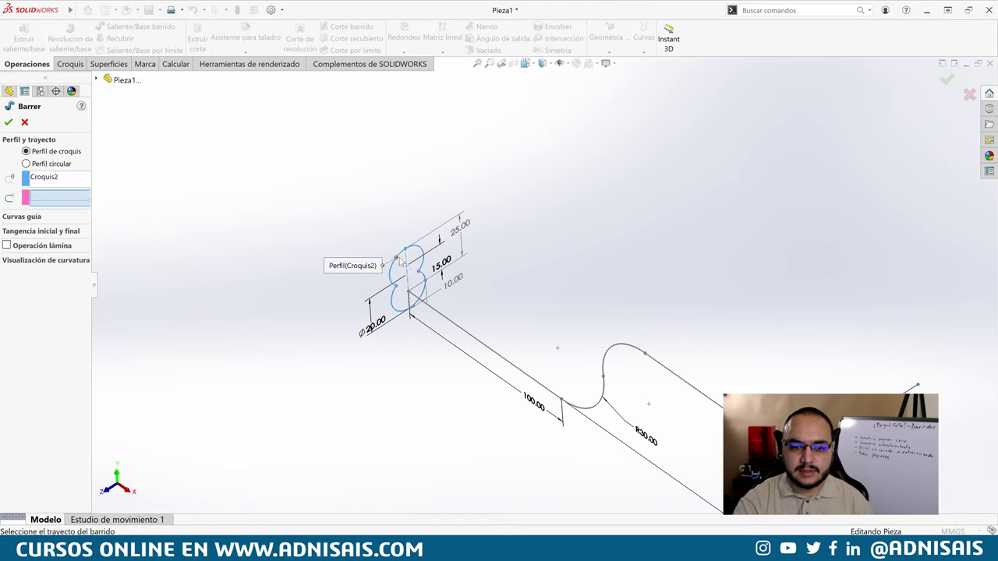
left_click(446, 322)
scroll(779, 316, "up", 3)
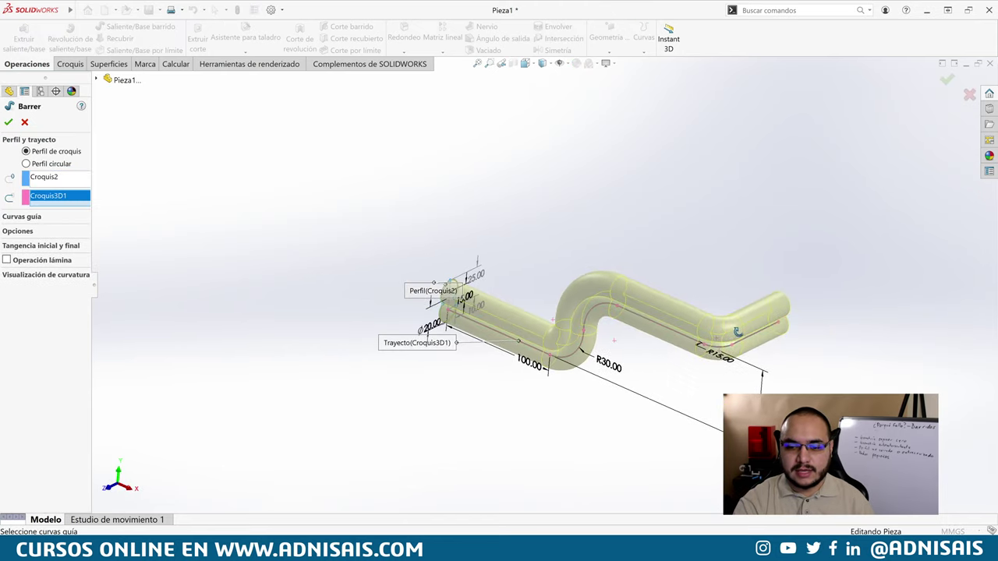
scroll(746, 330, "down", 1)
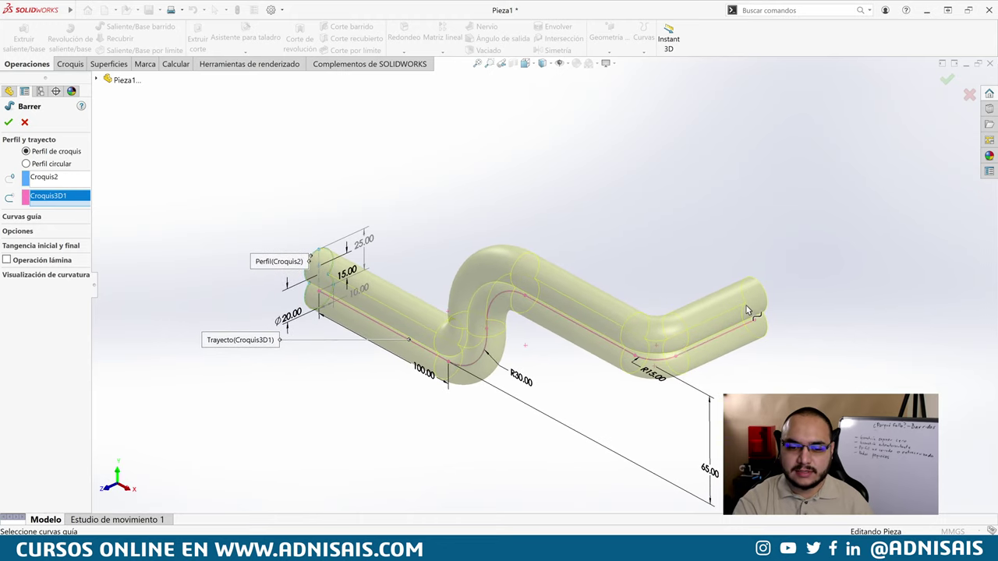
scroll(747, 306, "down", 2)
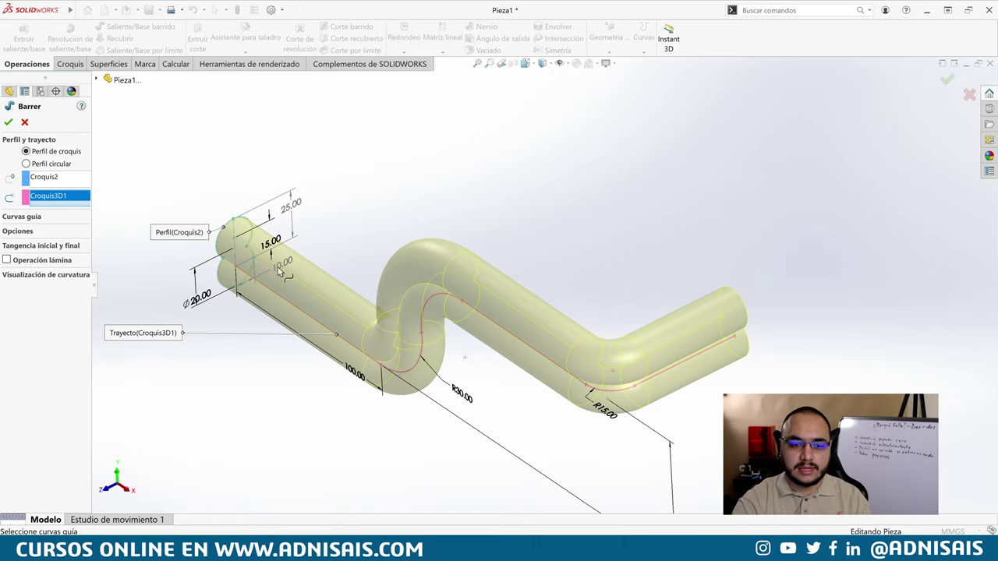
scroll(240, 267, "down", 3)
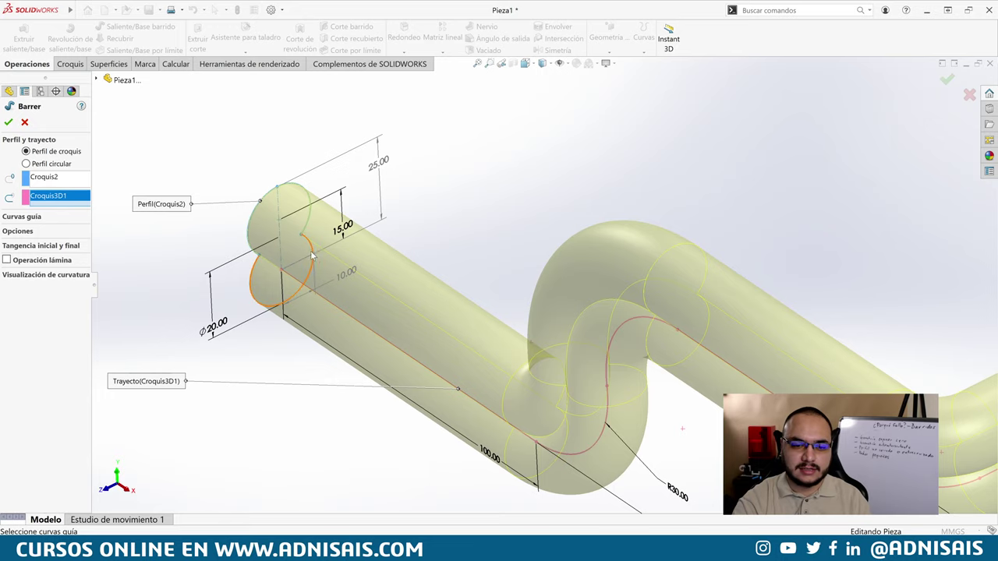
scroll(577, 328, "up", 5)
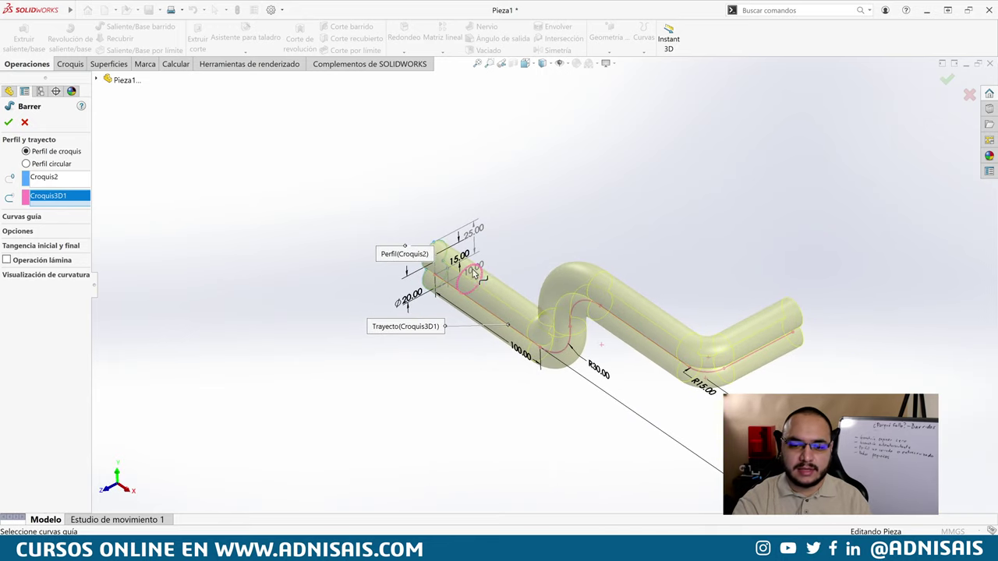
mouse_move(596, 325)
middle_mouse_down()
mouse_move(573, 343)
mouse_move(564, 235)
middle_mouse_up()
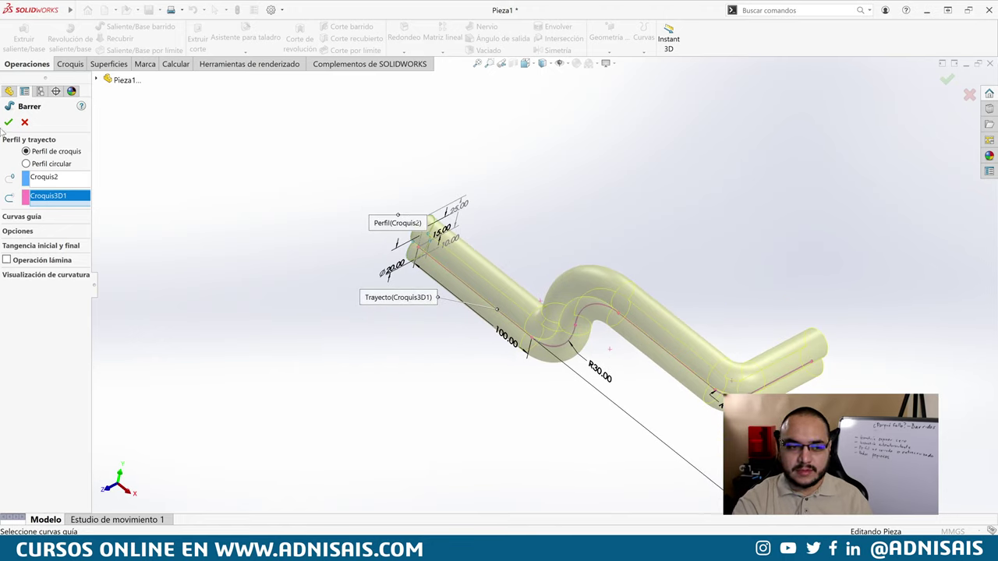
key("Return")
left_click(691, 245)
Step: Change the final bend radius from R15 to 10 mm, dismiss the sweep error, then set it to 10.1 mm
scroll(734, 433, "down", 2)
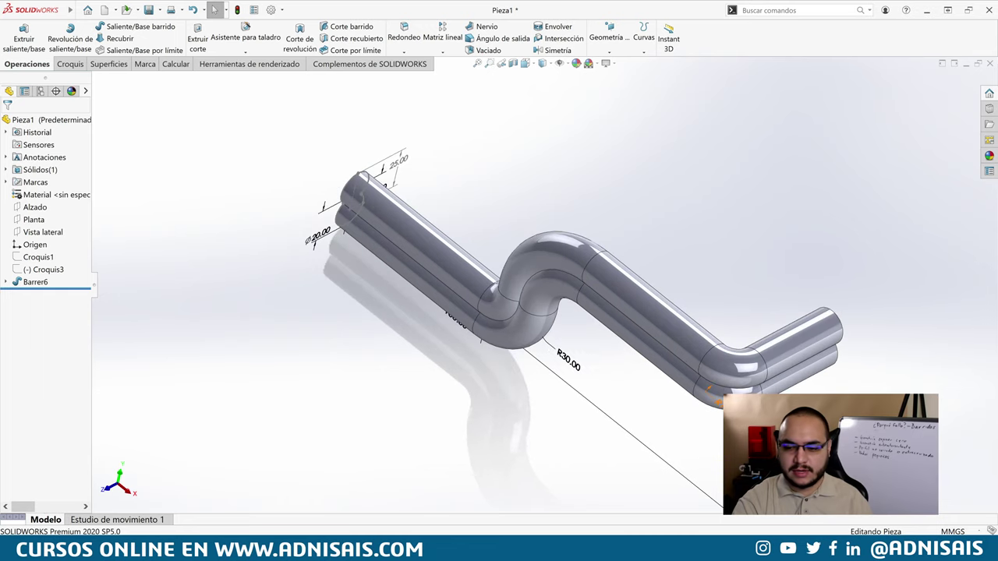
left_click(715, 389)
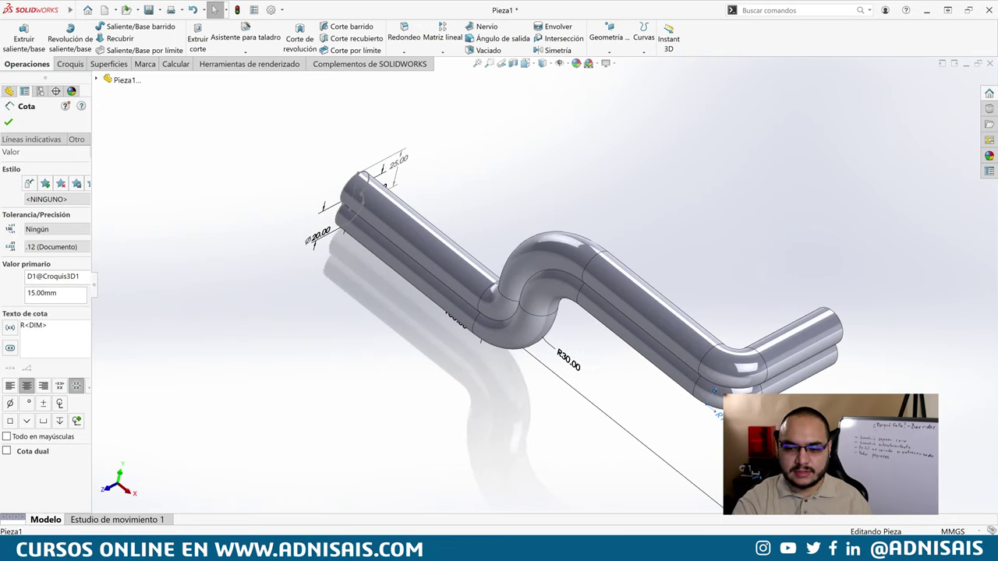
double_click(714, 390)
type("10")
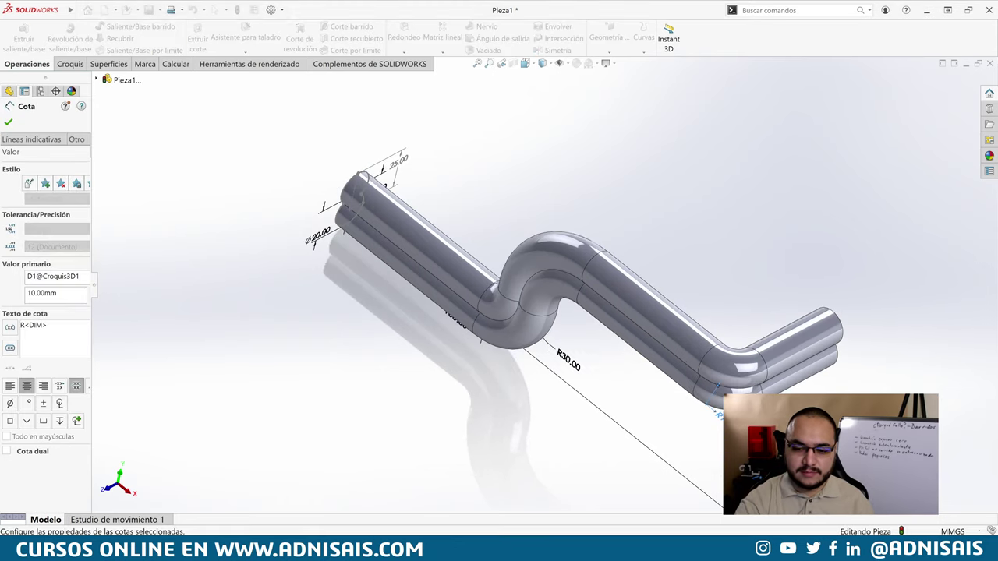
key("Return")
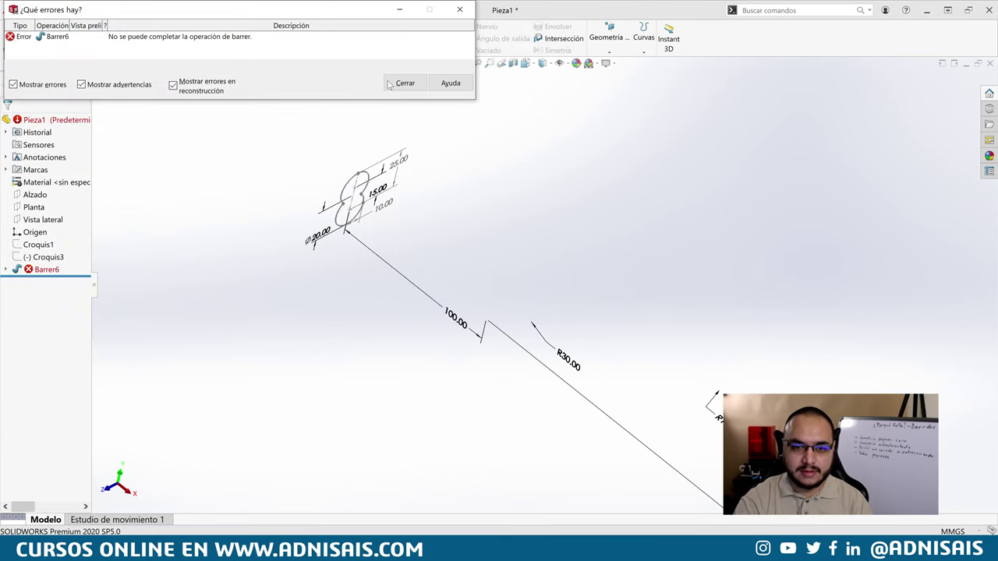
left_click(403, 83)
double_click(714, 404)
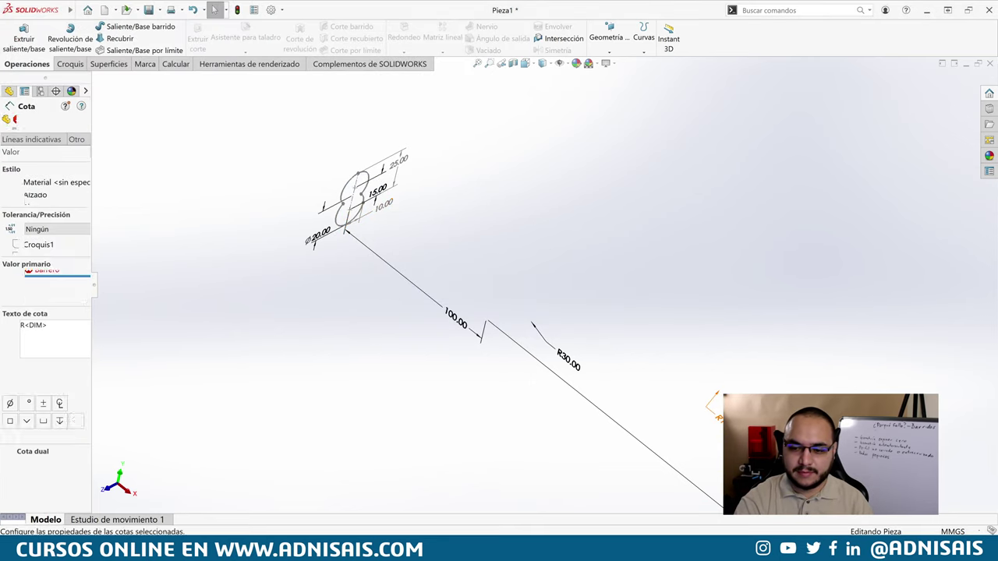
type("10.1")
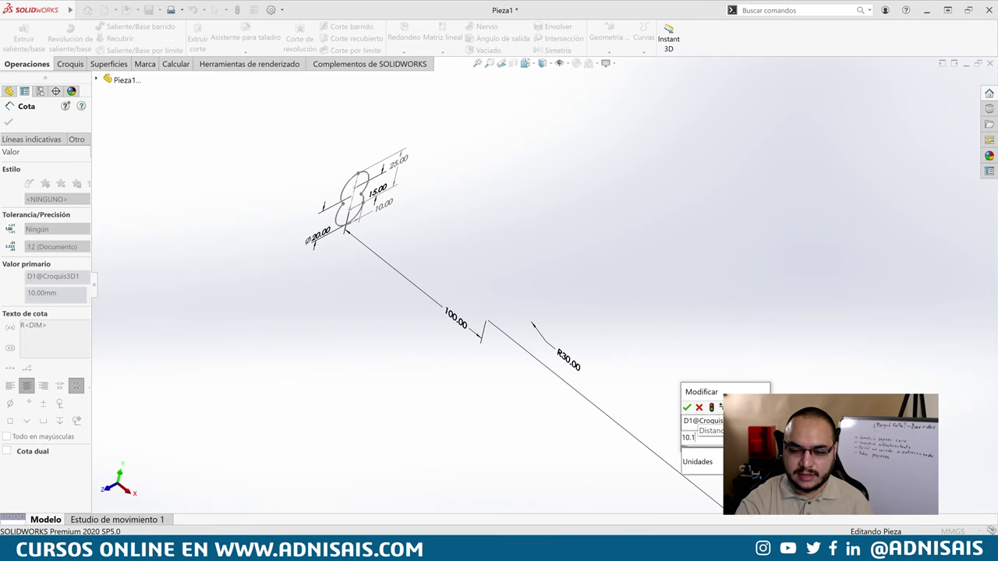
key("Return")
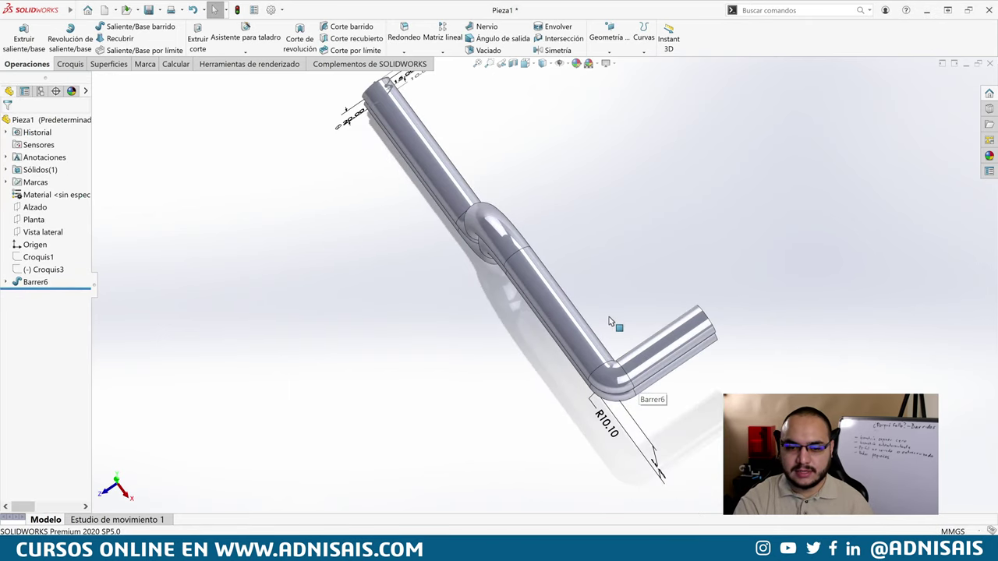
middle_click_drag(609, 317, 630, 263)
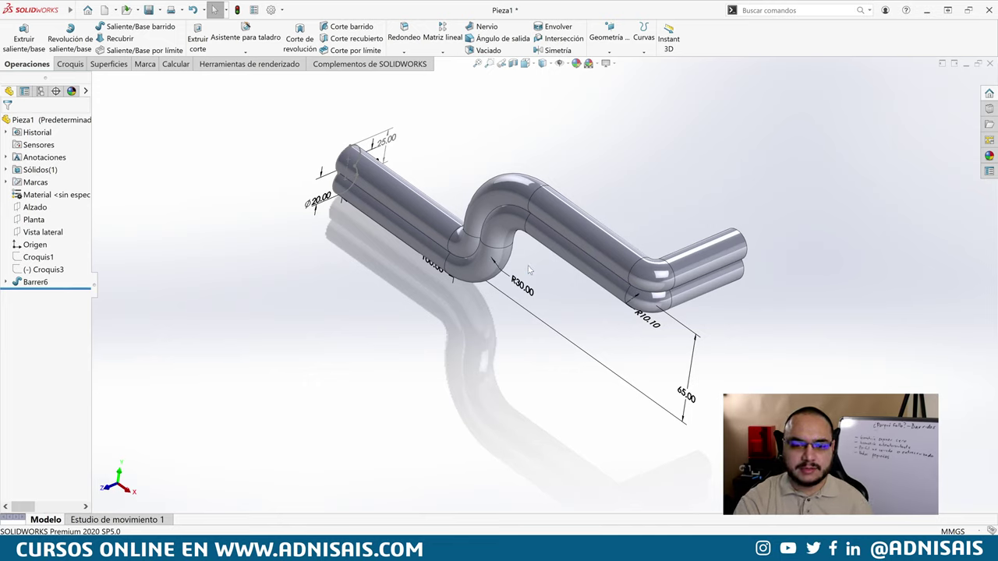
middle_click_drag(462, 206, 424, 181)
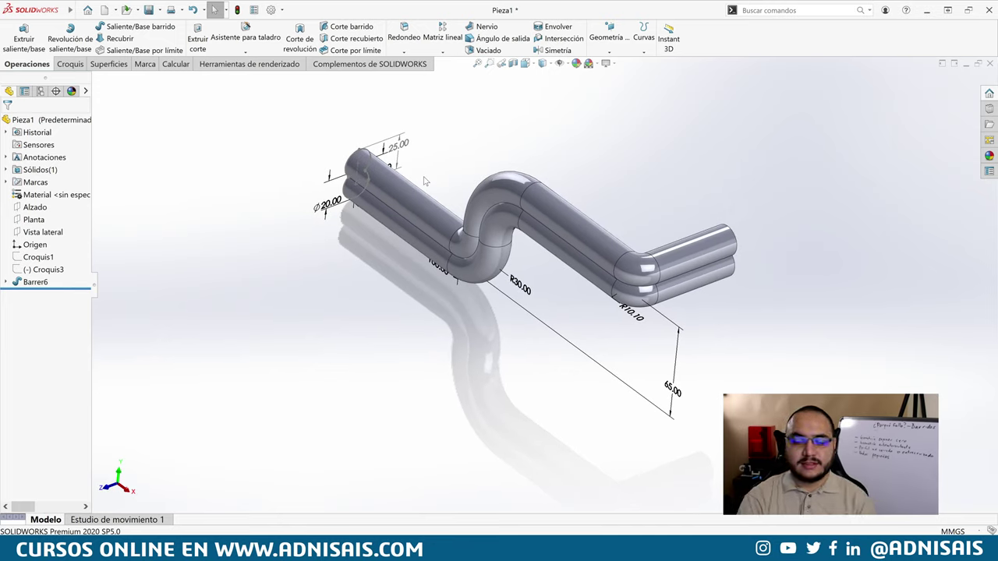